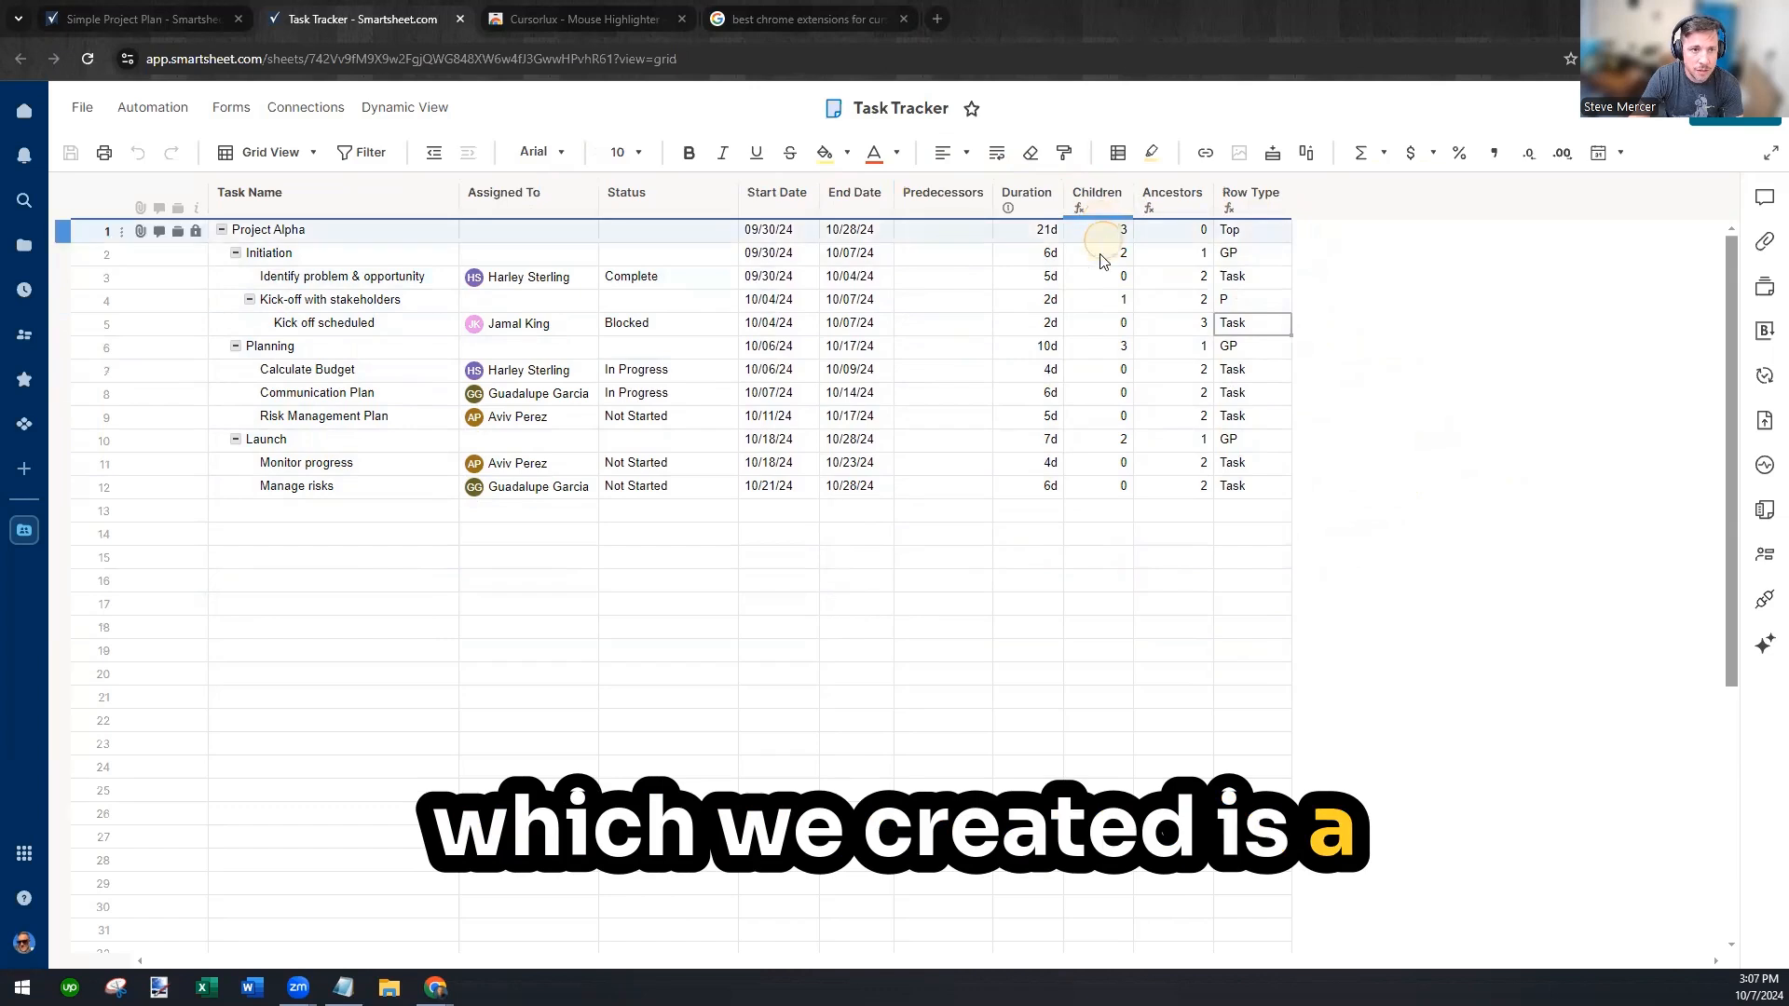
Inspect the Children column formula in the Initiation row, and collapse and re-expand the Project Alpha hierarchy
double_click(1101, 261)
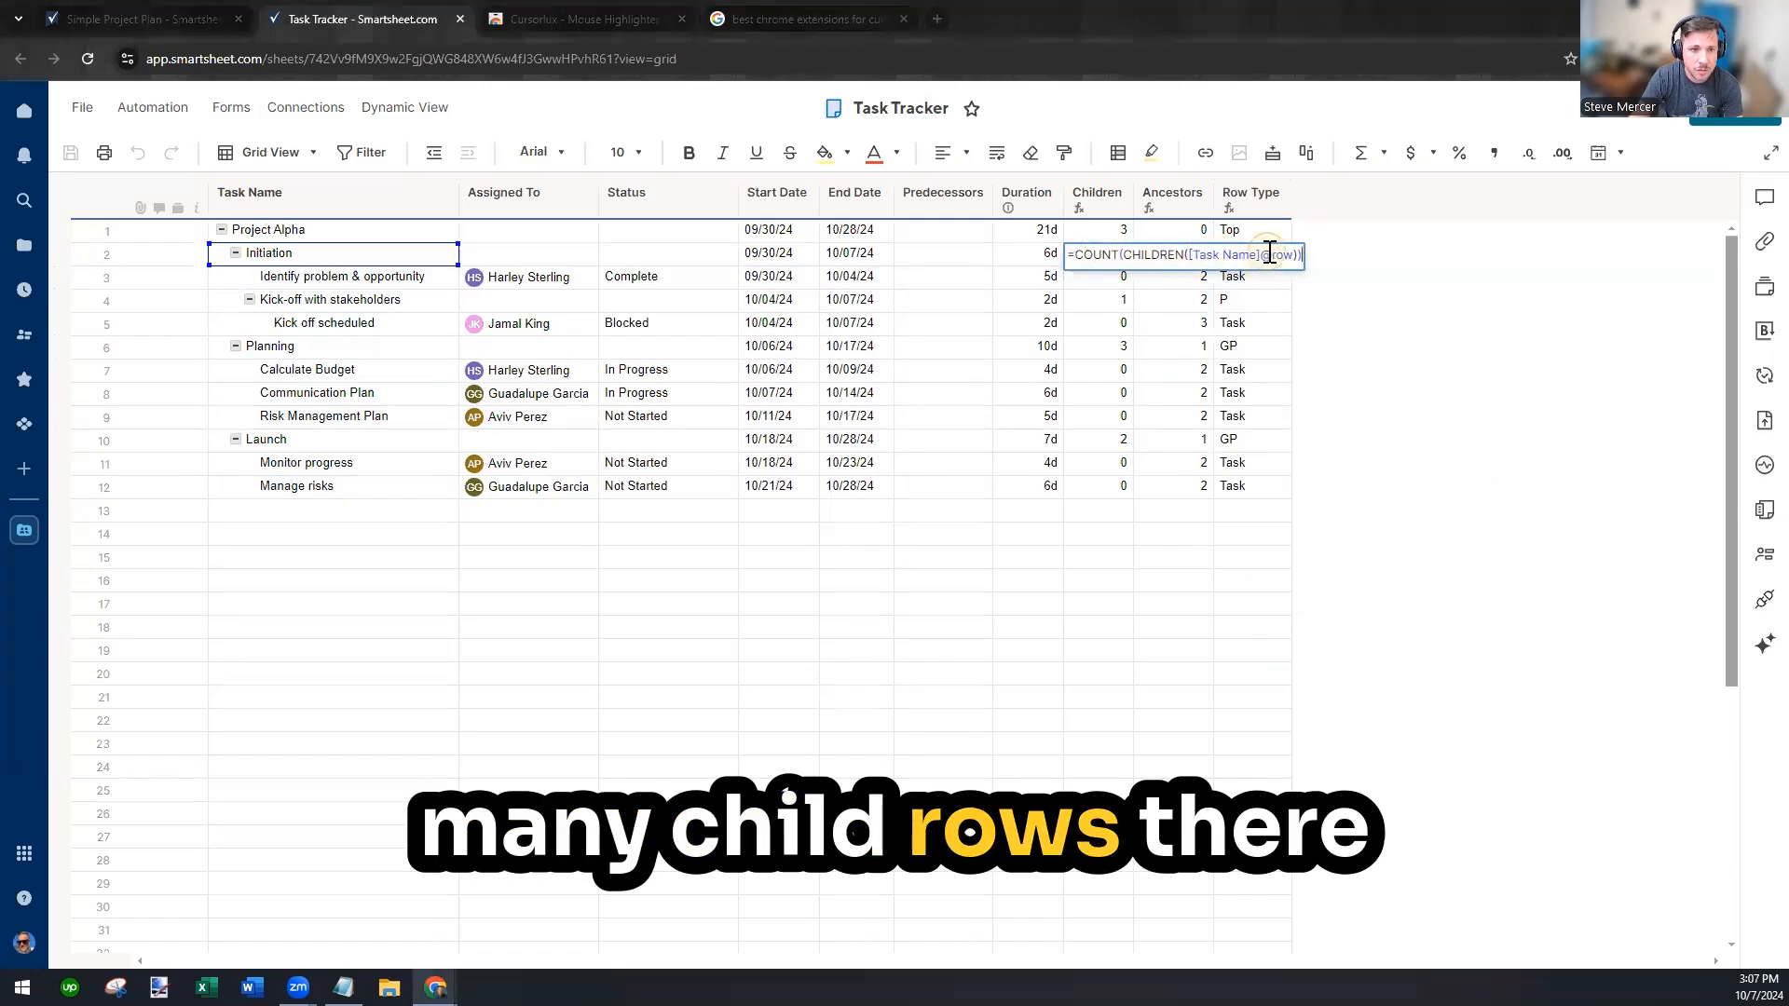
left_click(1377, 268)
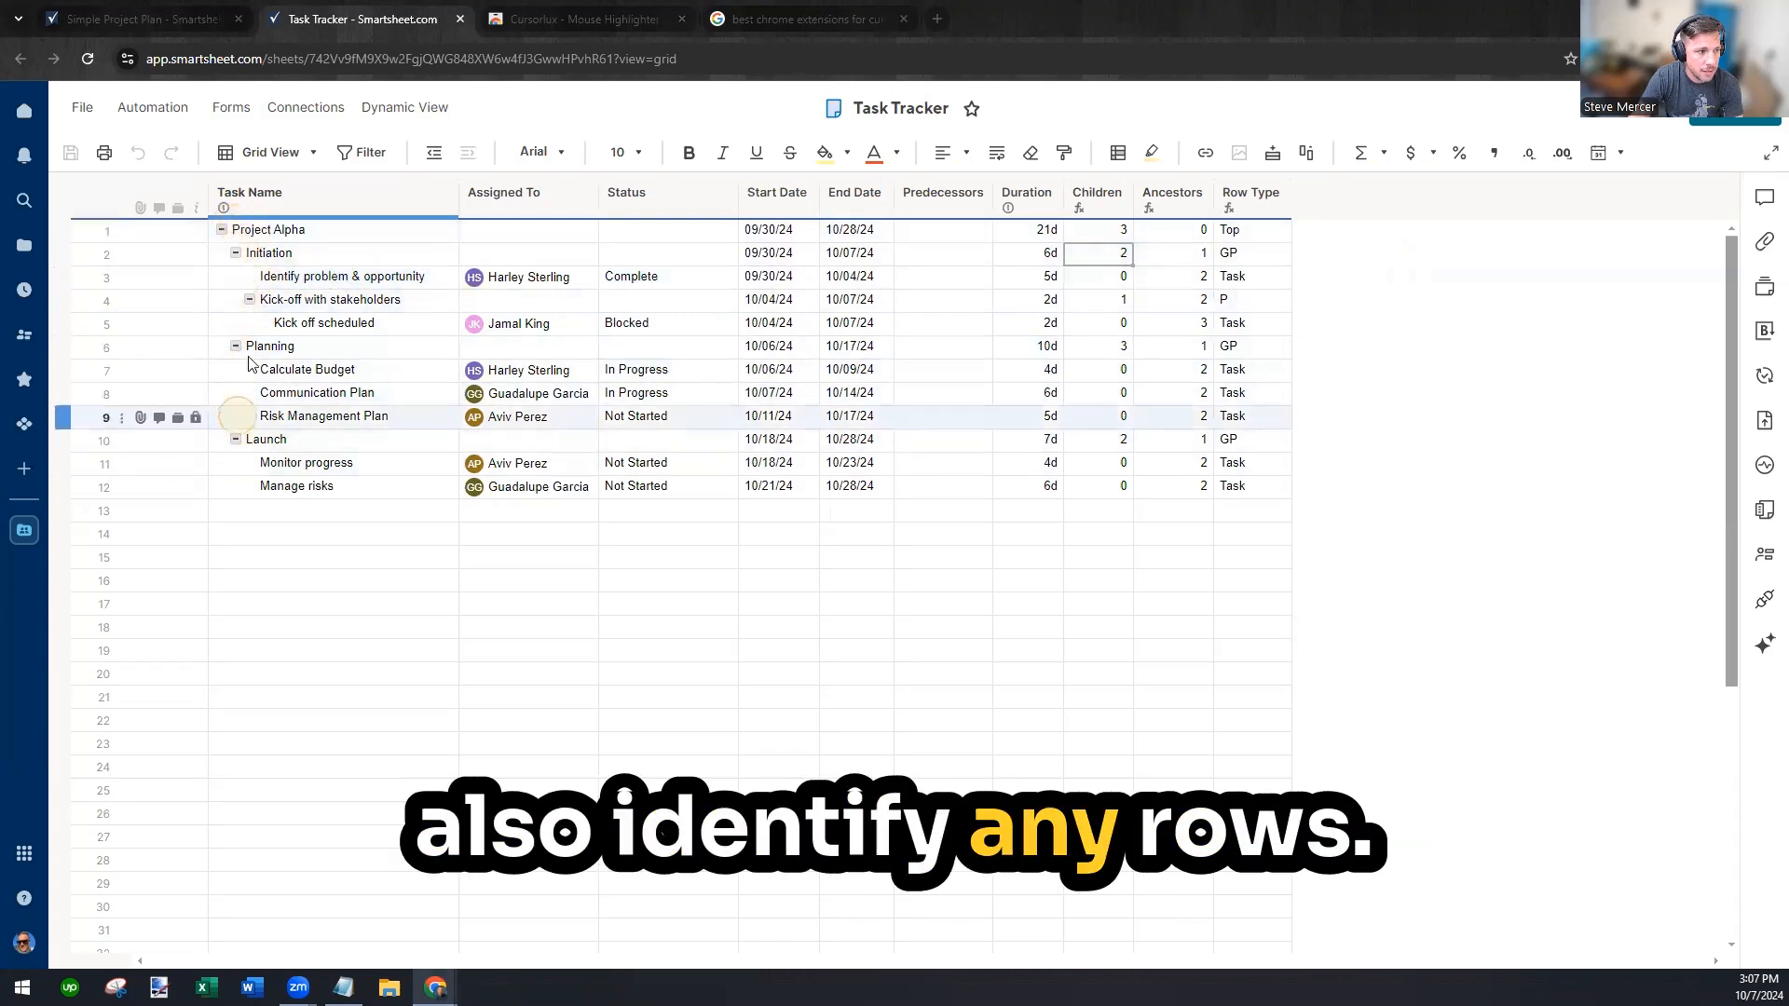
left_click(223, 233)
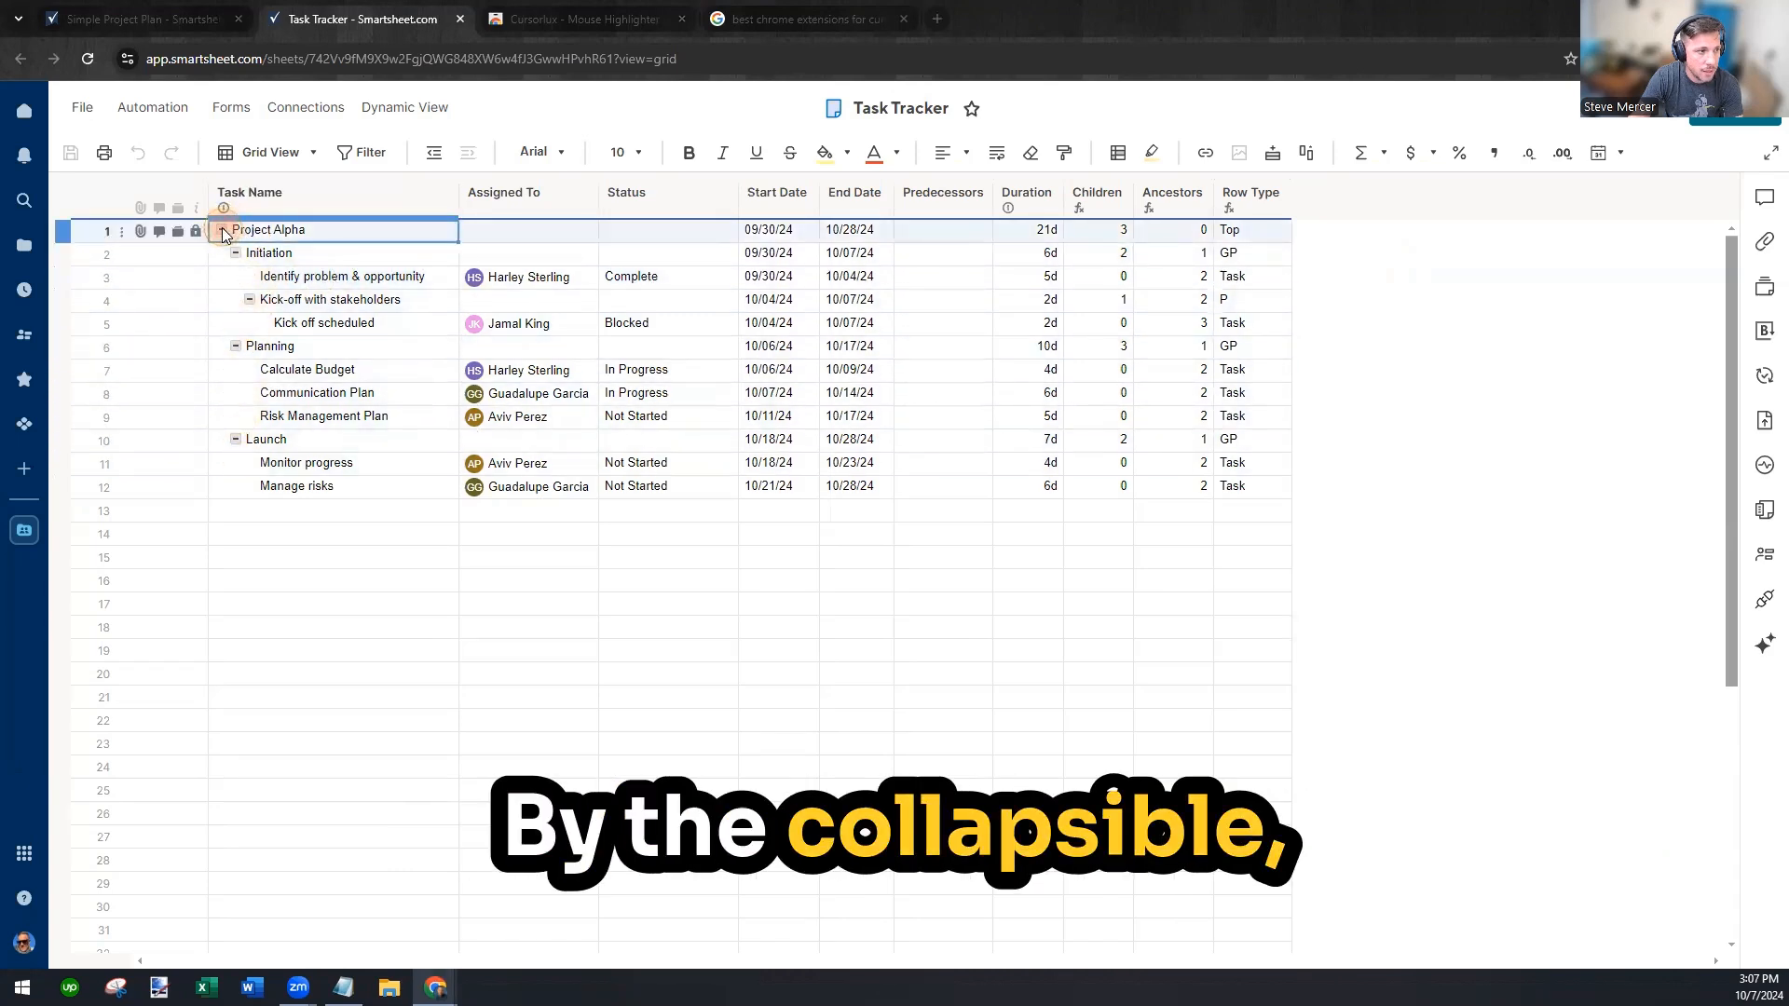
left_click(222, 230)
left_click(222, 230)
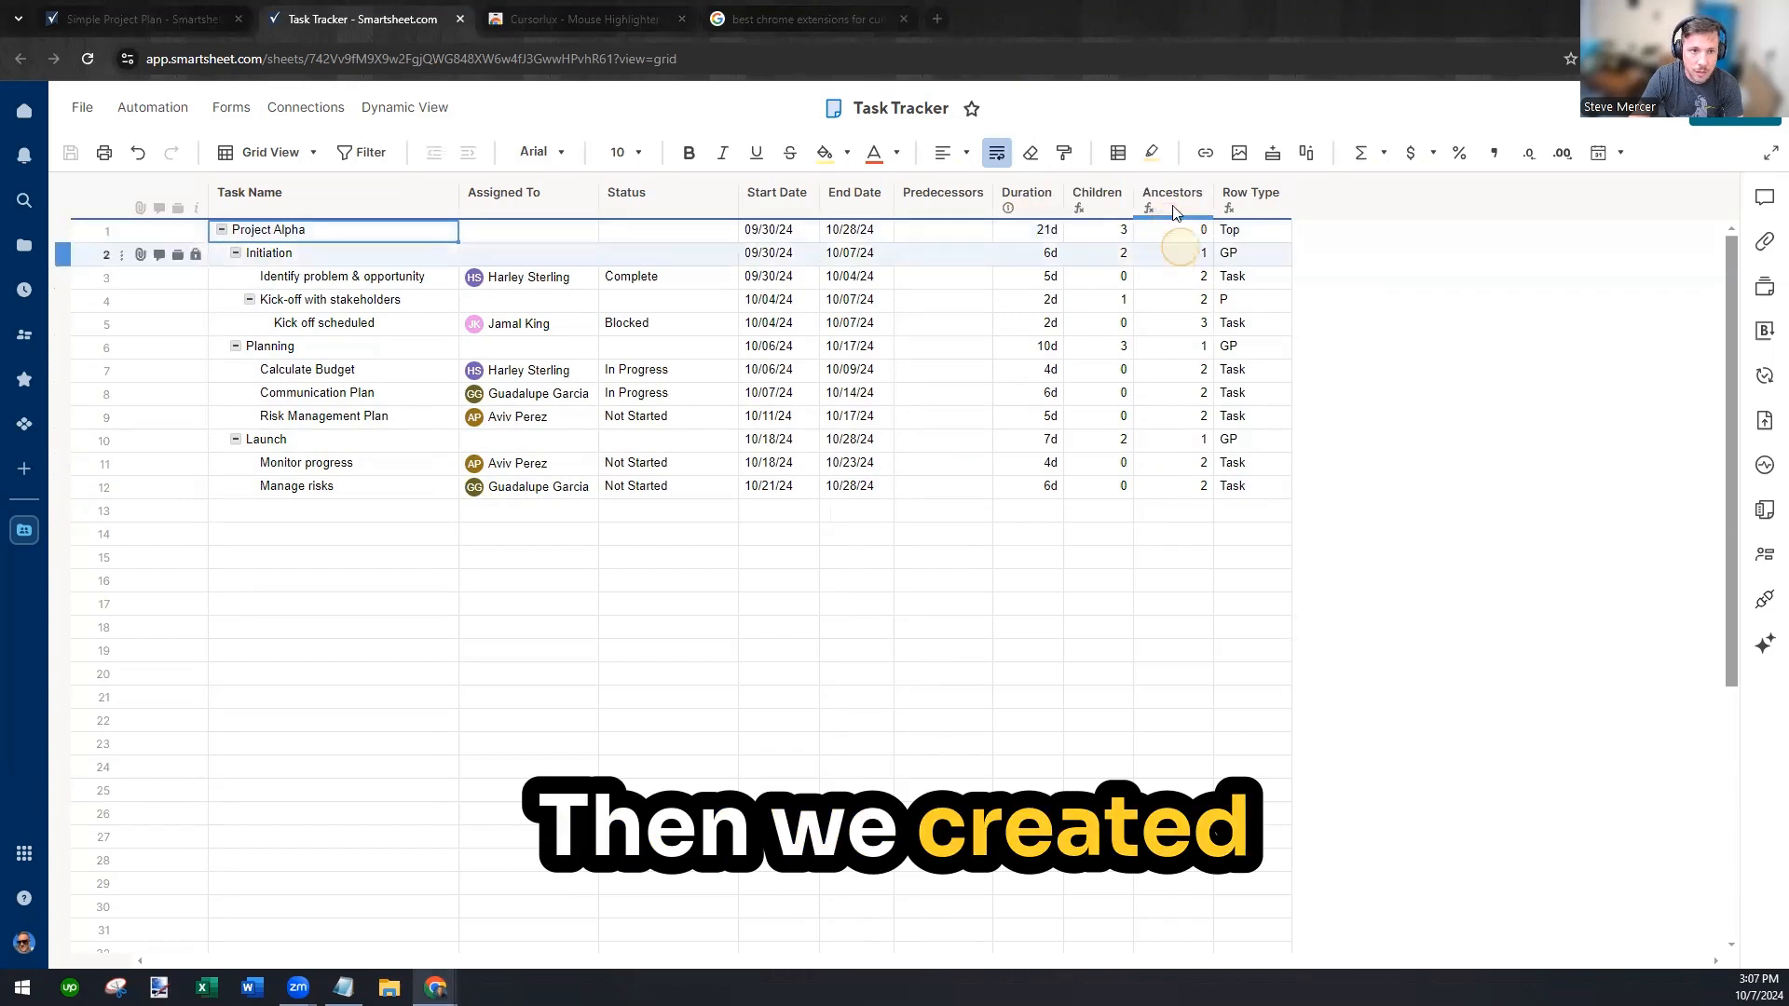
View the Ancestors column formula from the "Identify problem & opportunity" row and close it without changes
right_click(1194, 277)
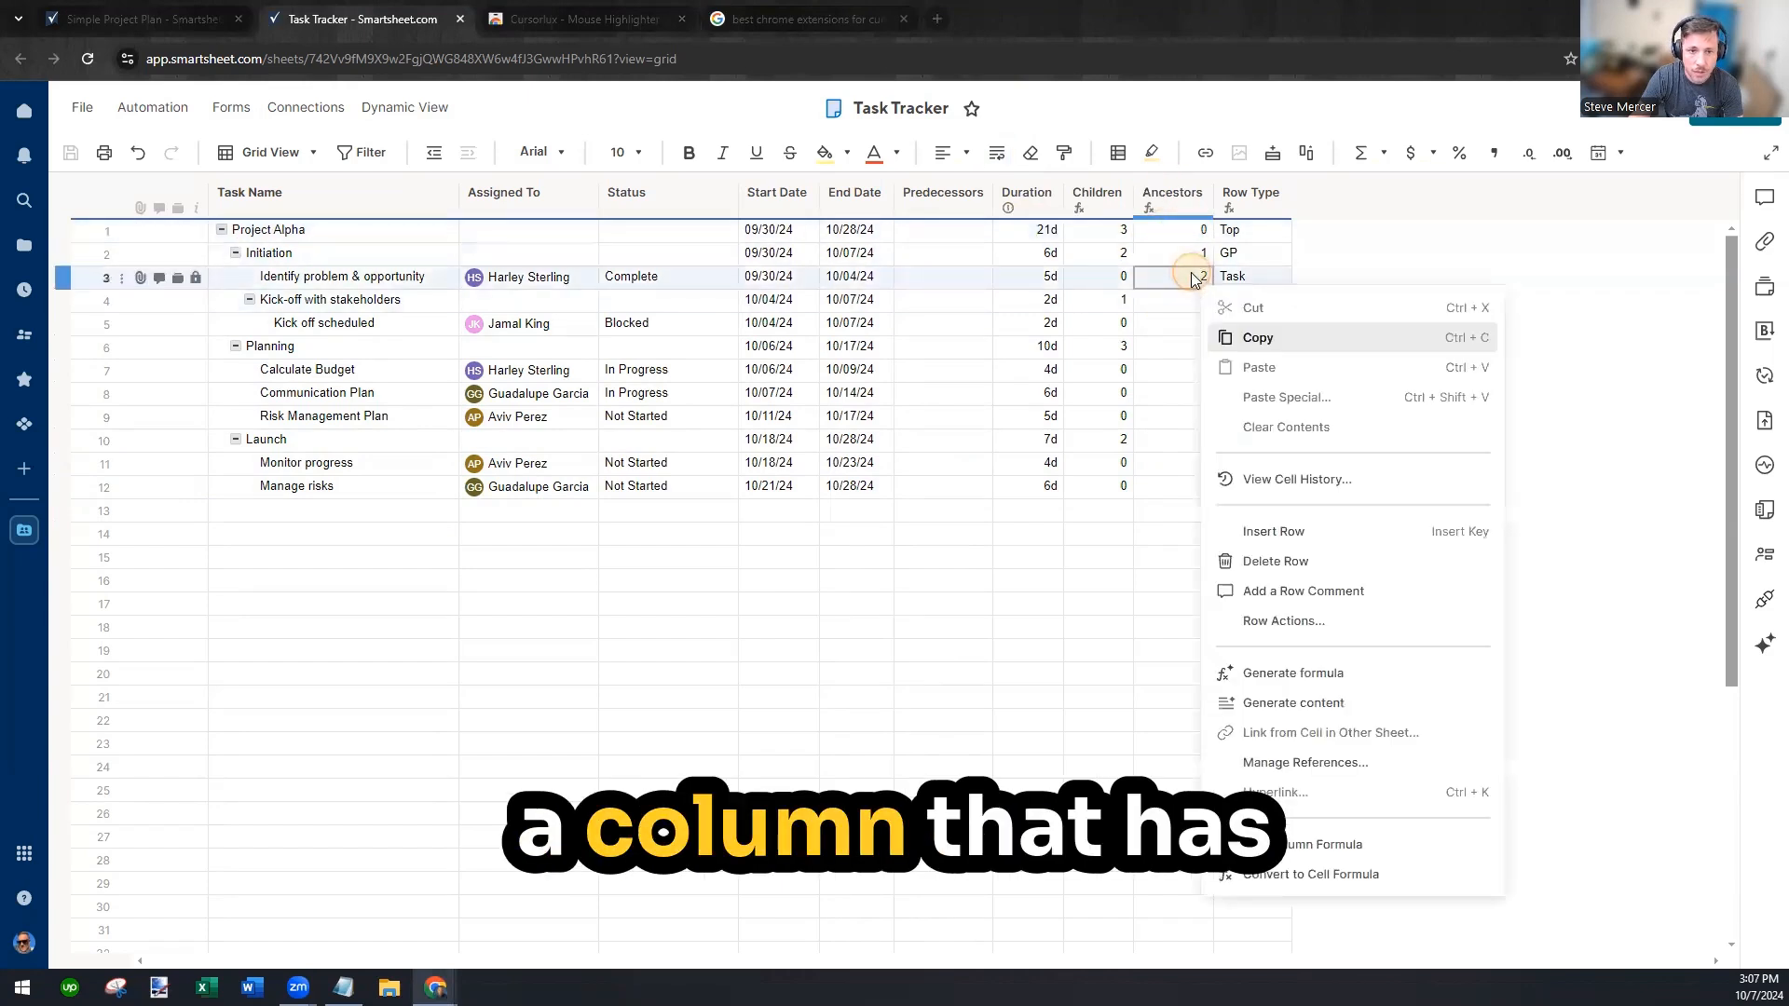
left_click(1316, 845)
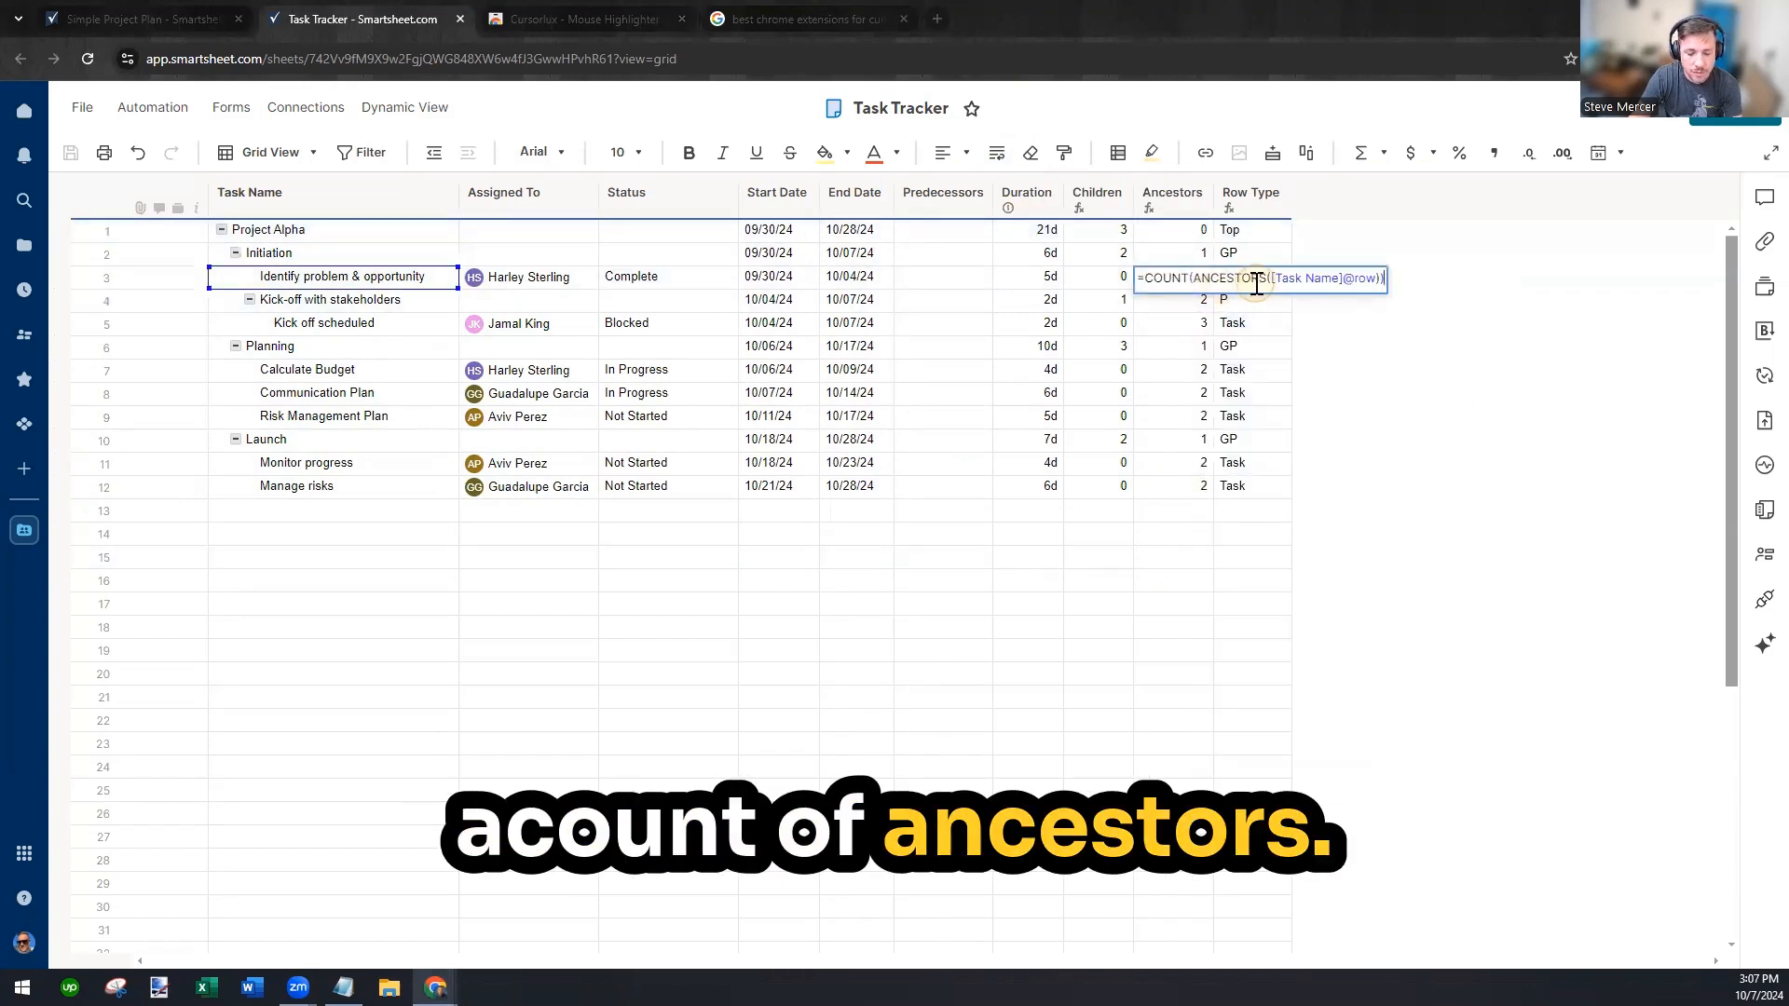
key("Escape")
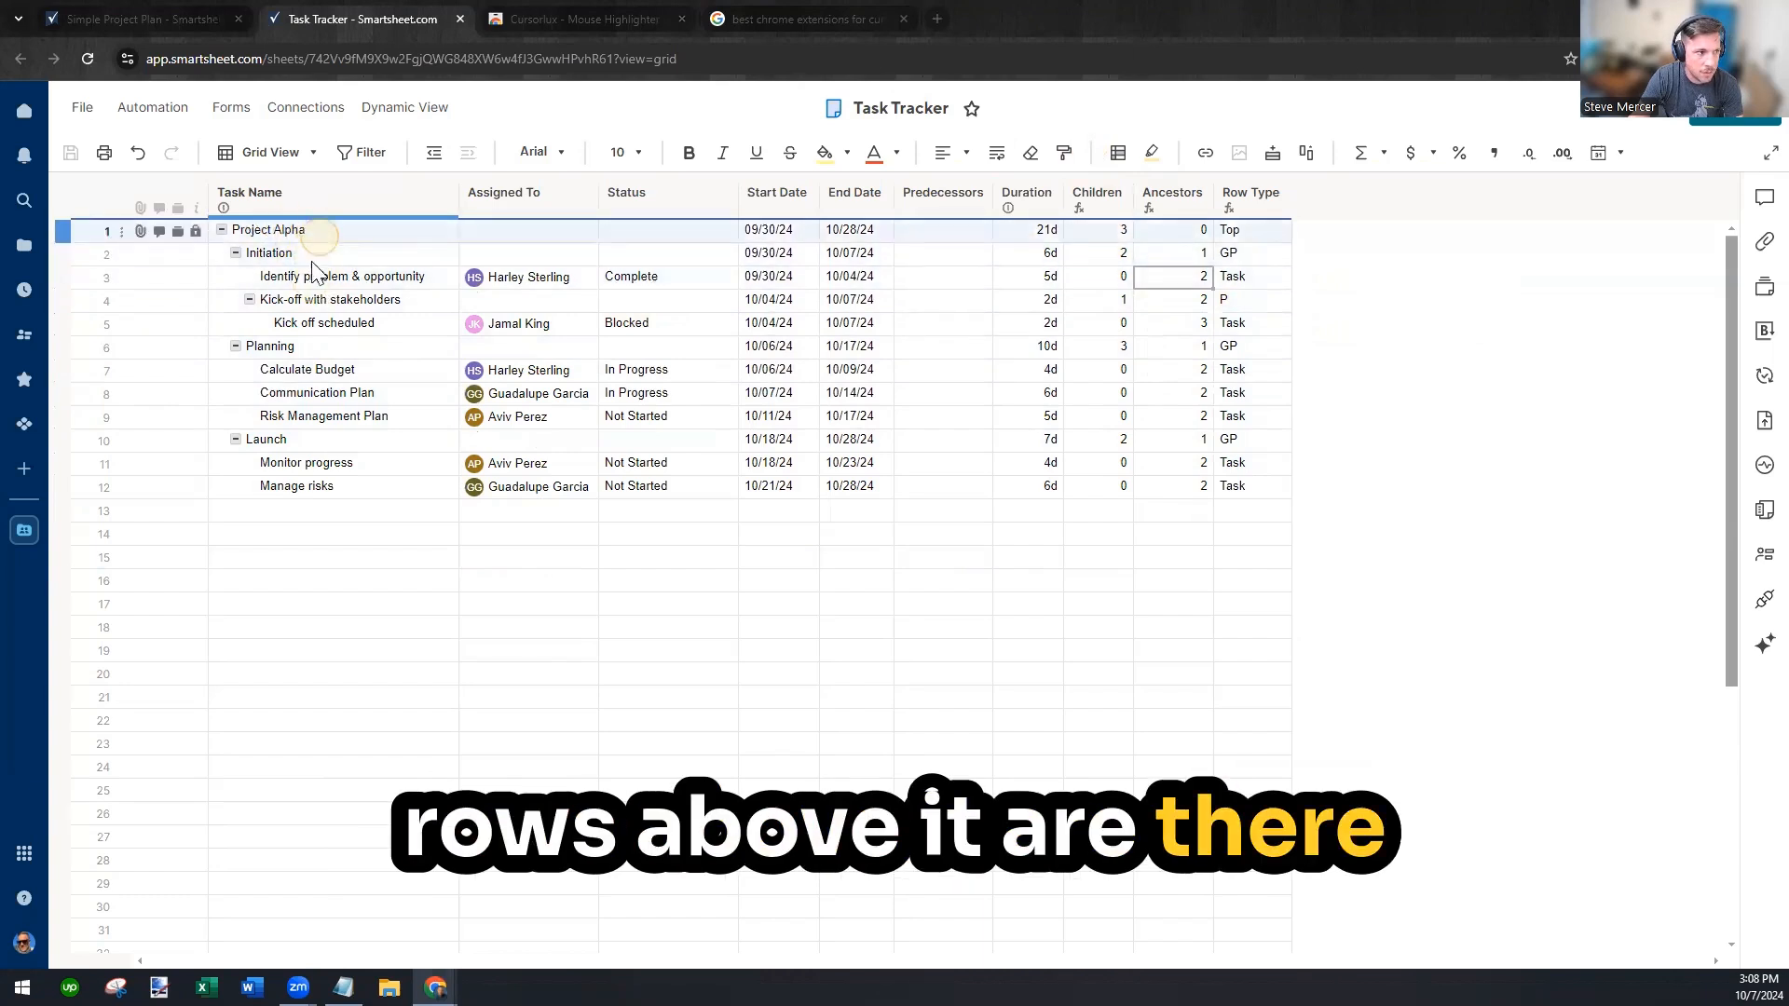
Examine the start and end dates of "Identify problem & opportunity" against its parent row Initiation
left_click(358, 279)
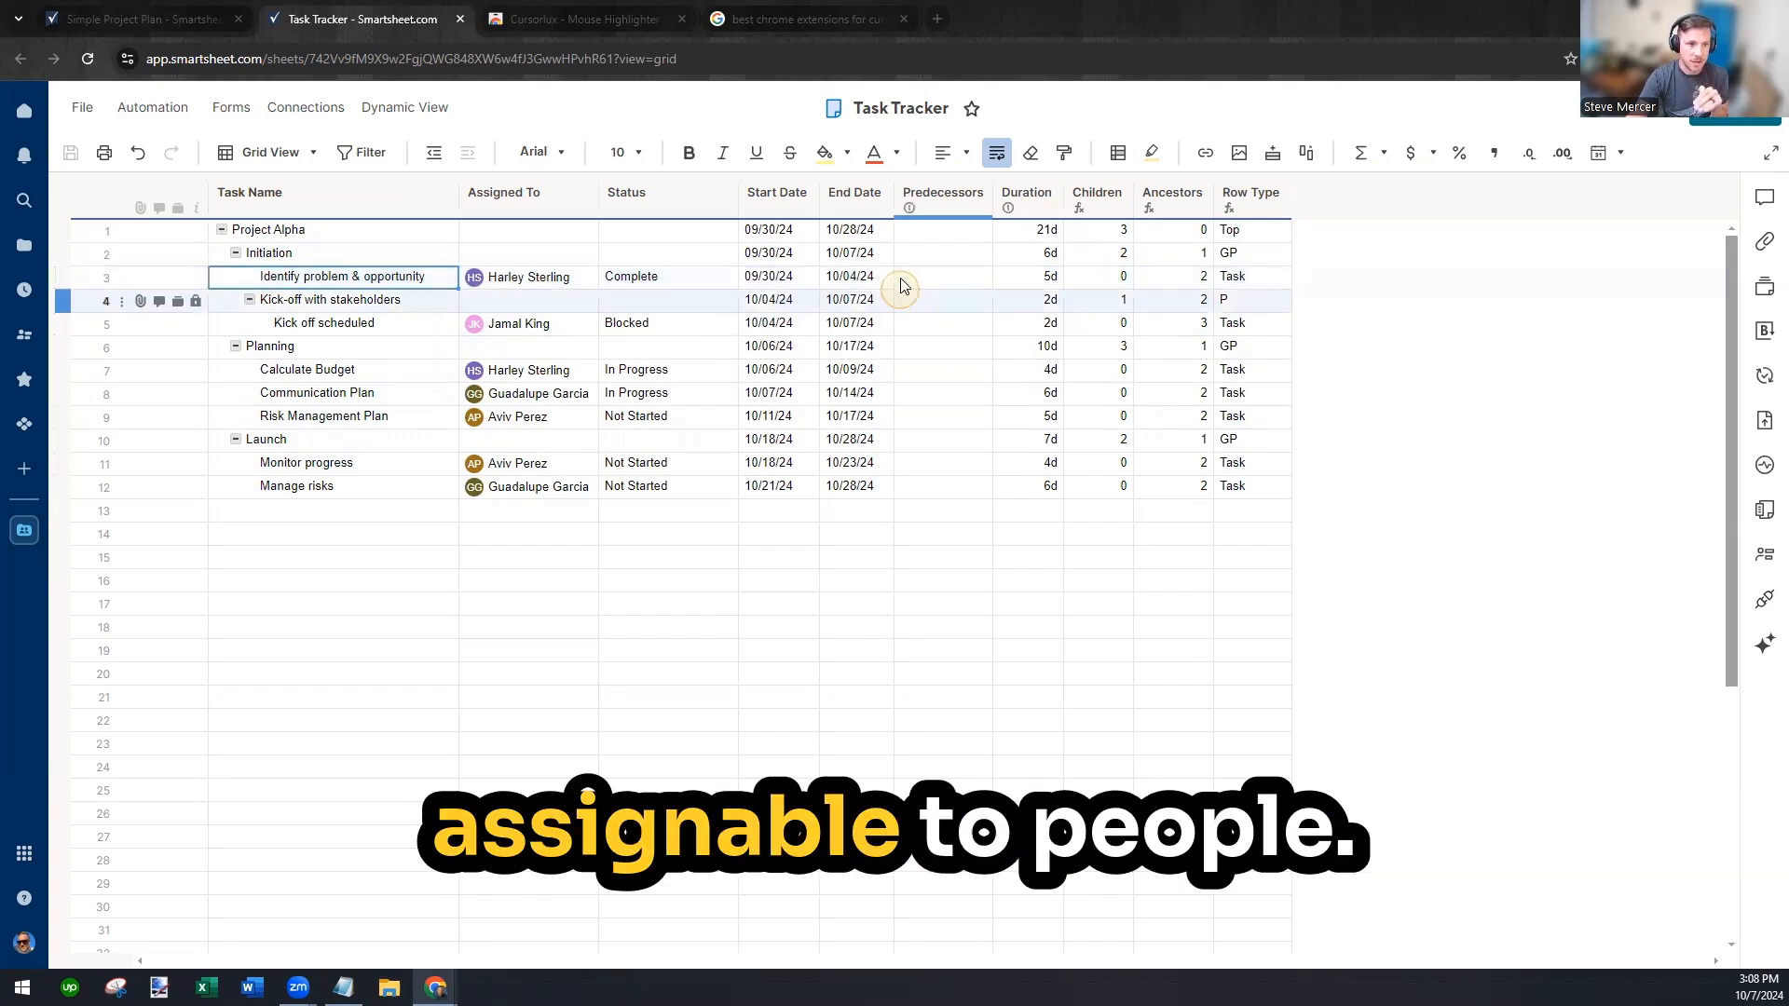
left_click(797, 281)
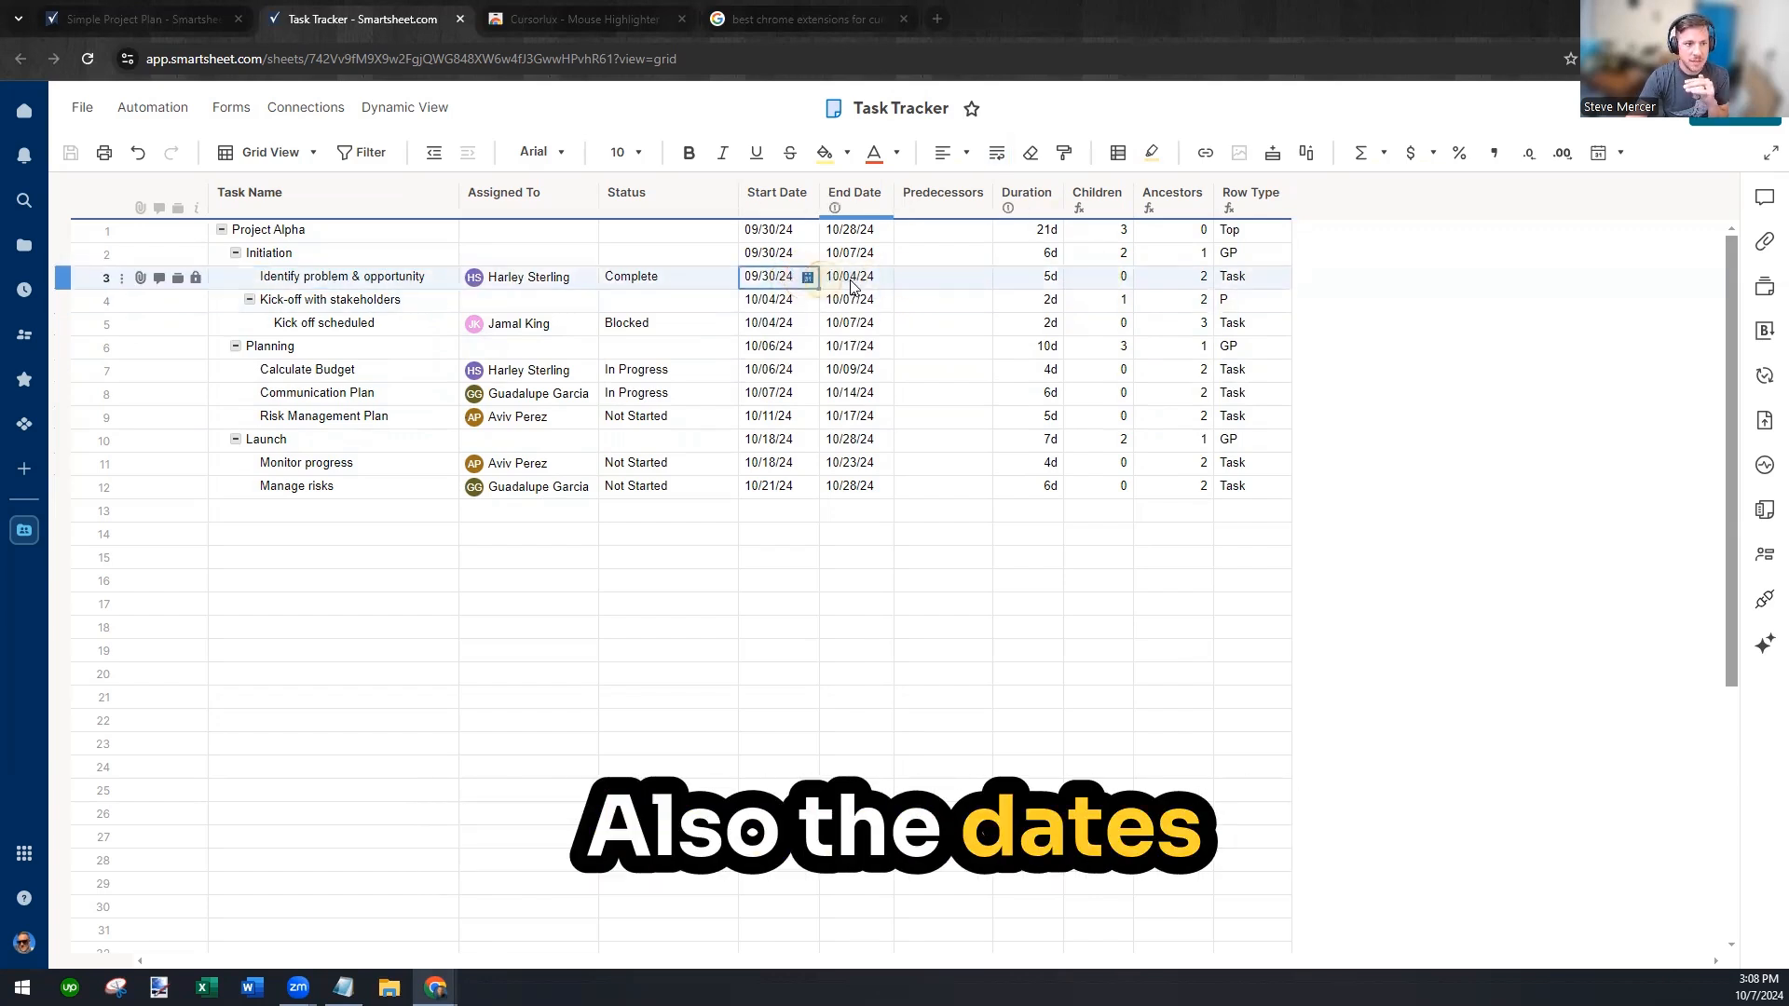
left_click(876, 282)
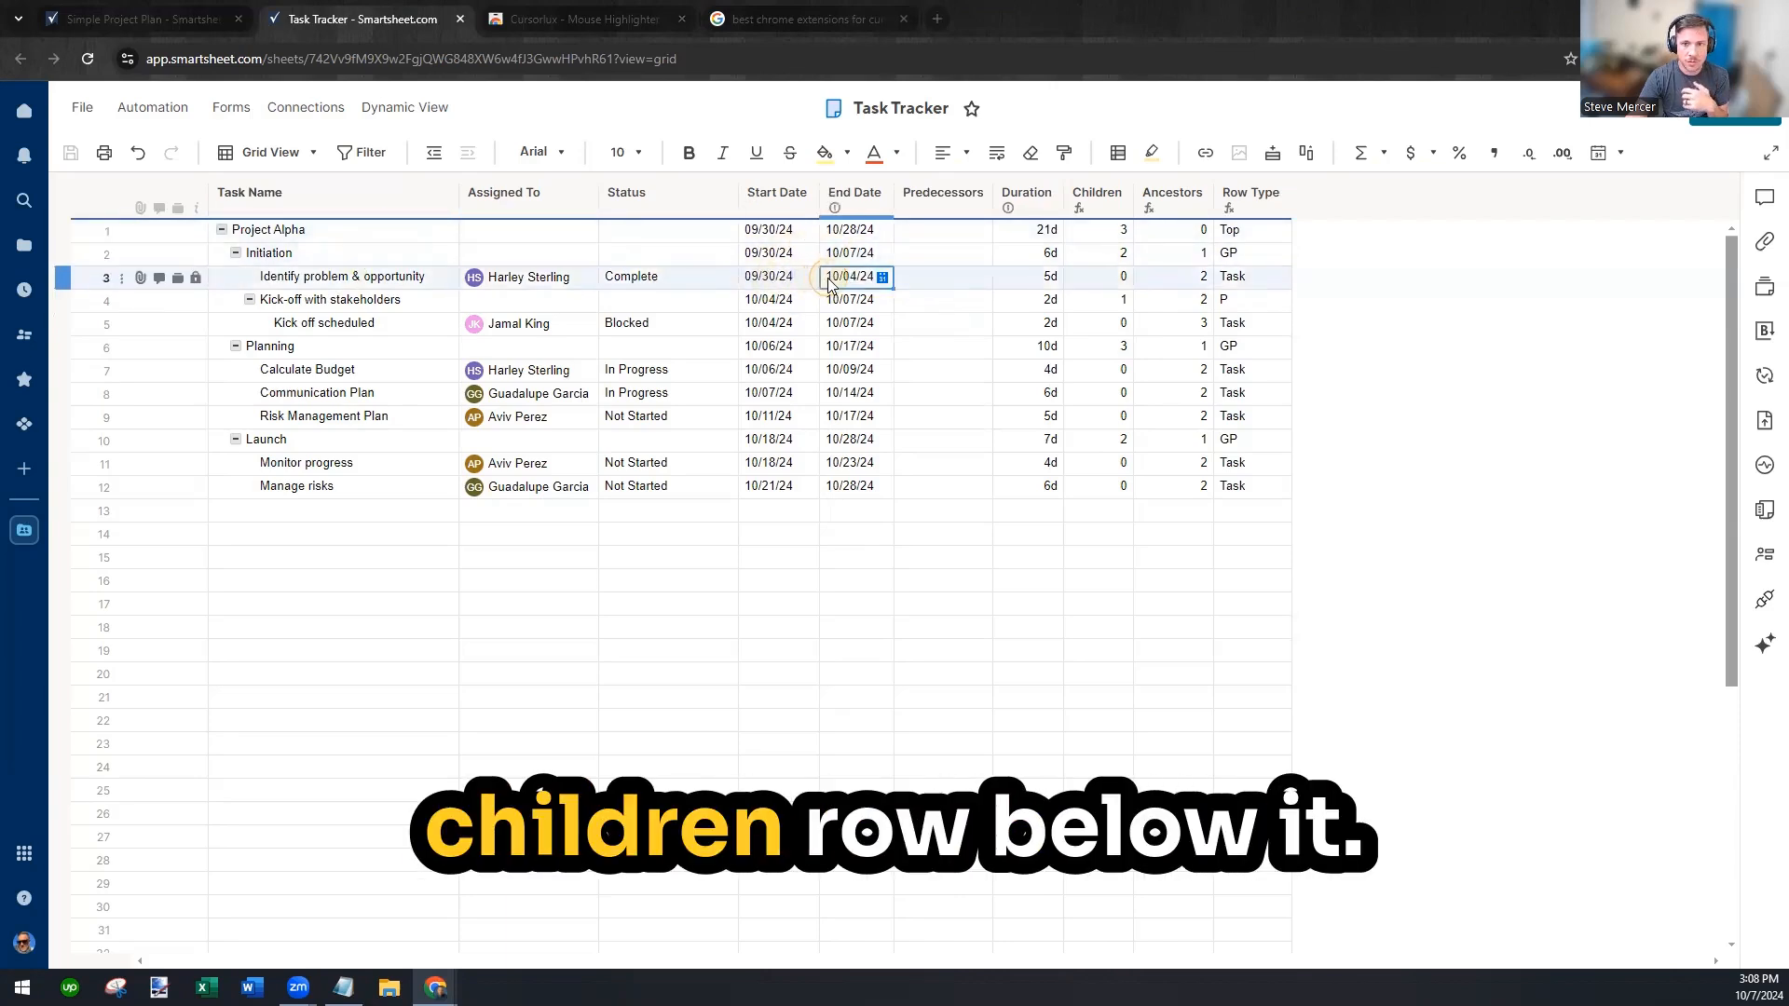
left_click(797, 252)
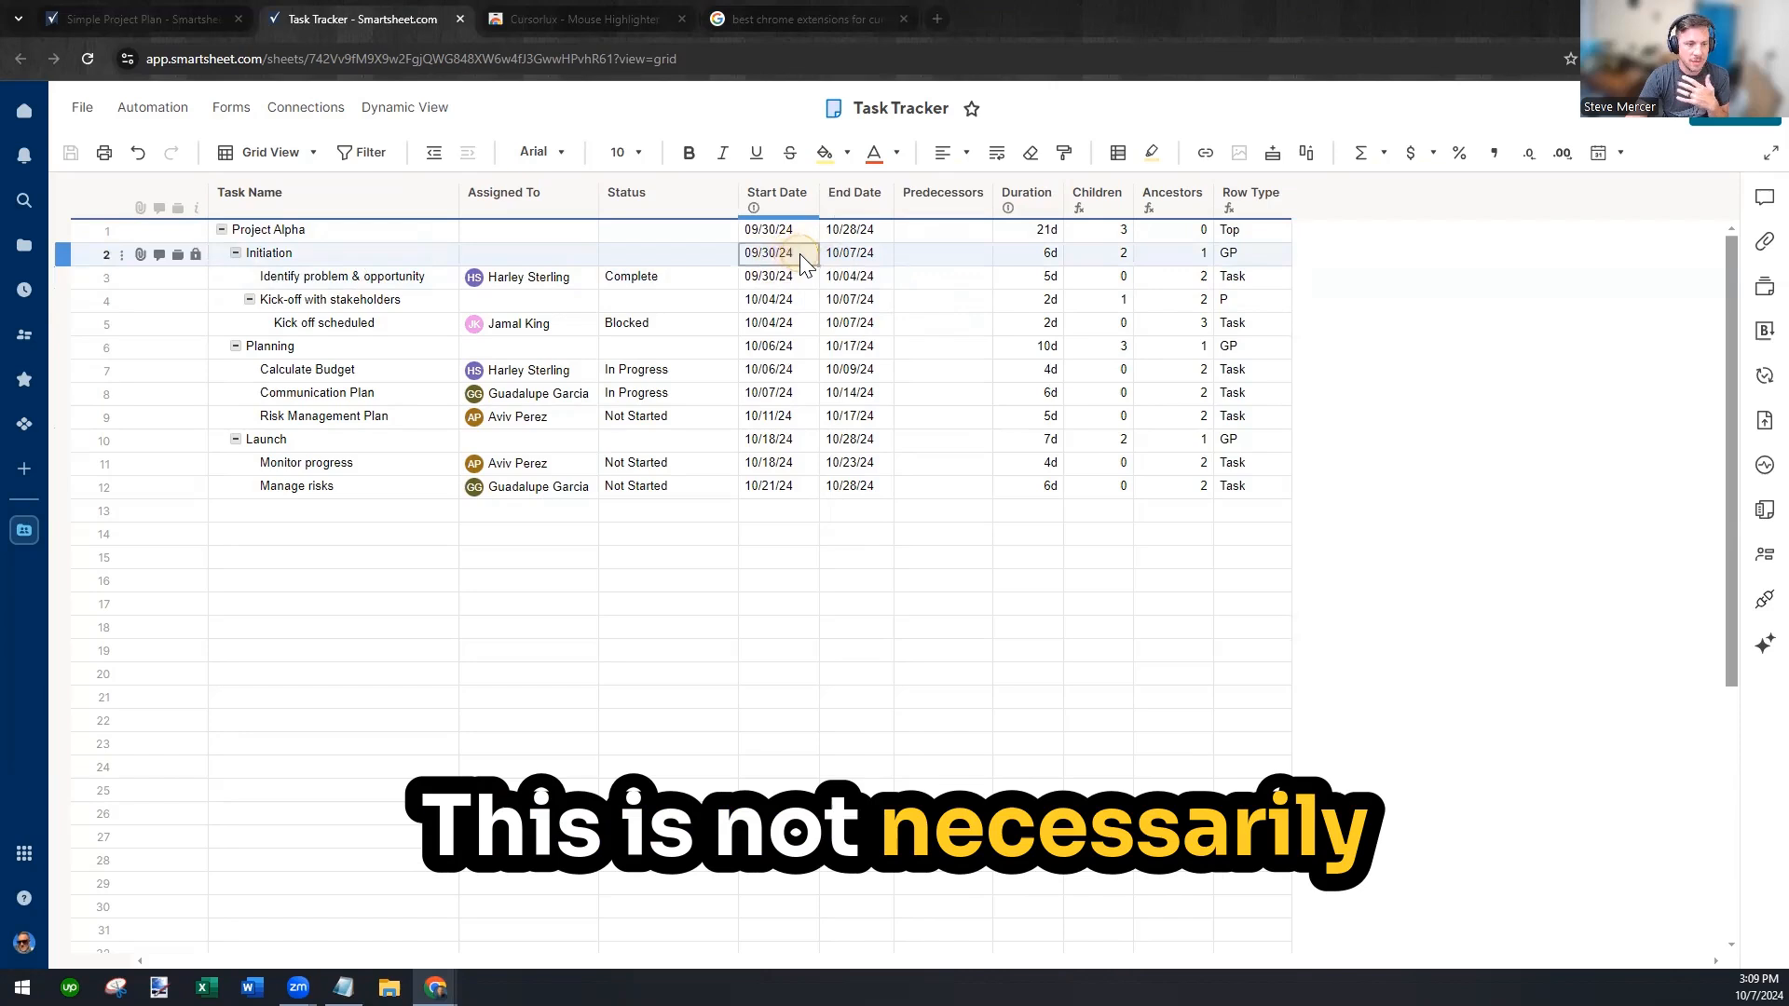
left_click(791, 276)
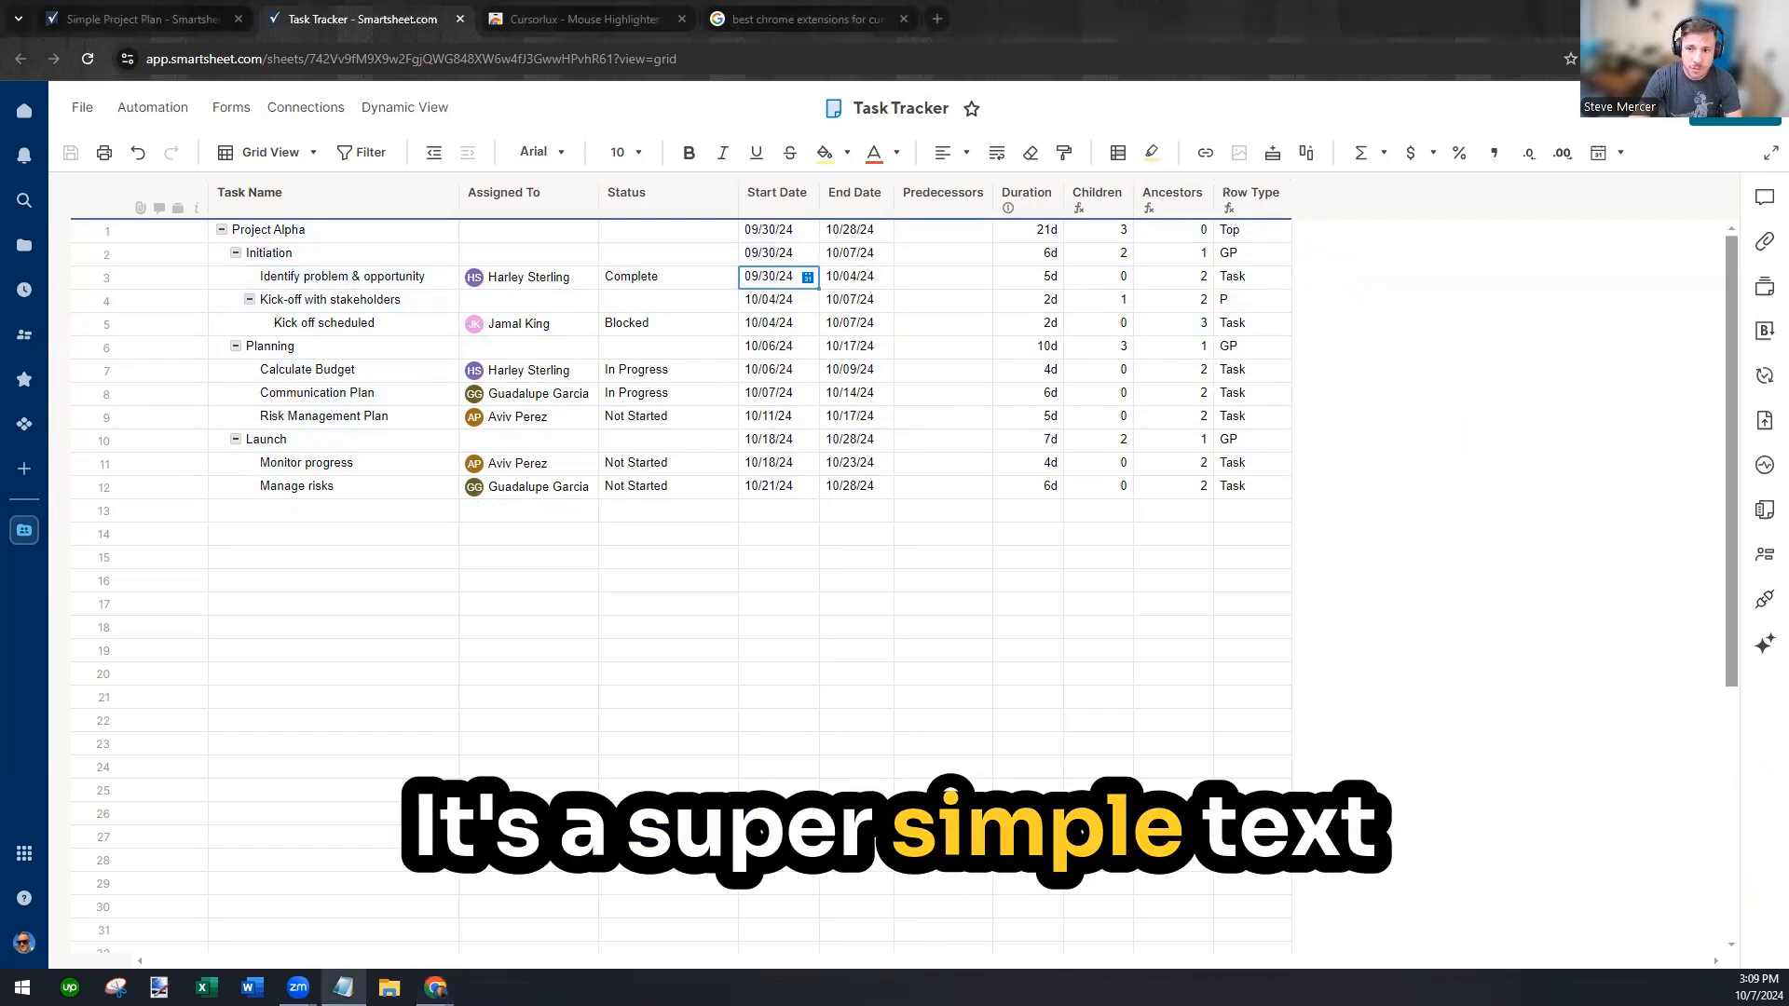
Look at the drafted formula in Notepad, and view the existing Row Type column formula from the Planning row without changing it
left_click(343, 987)
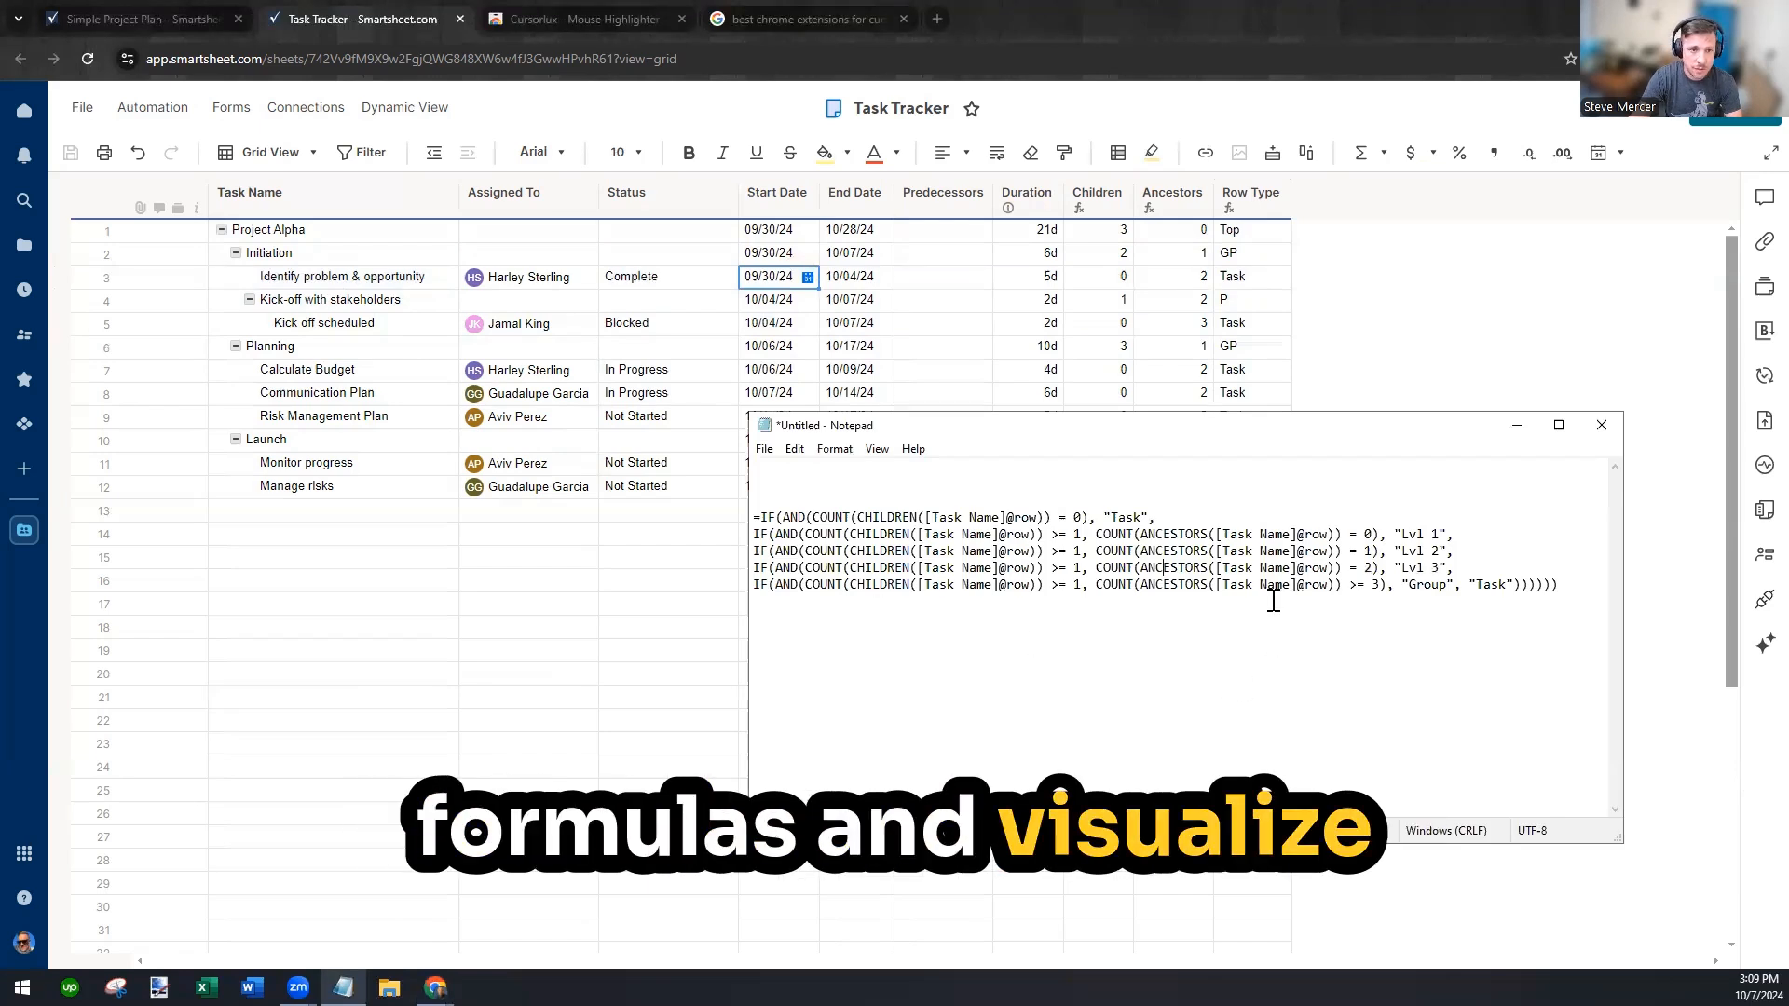
left_click(1258, 350)
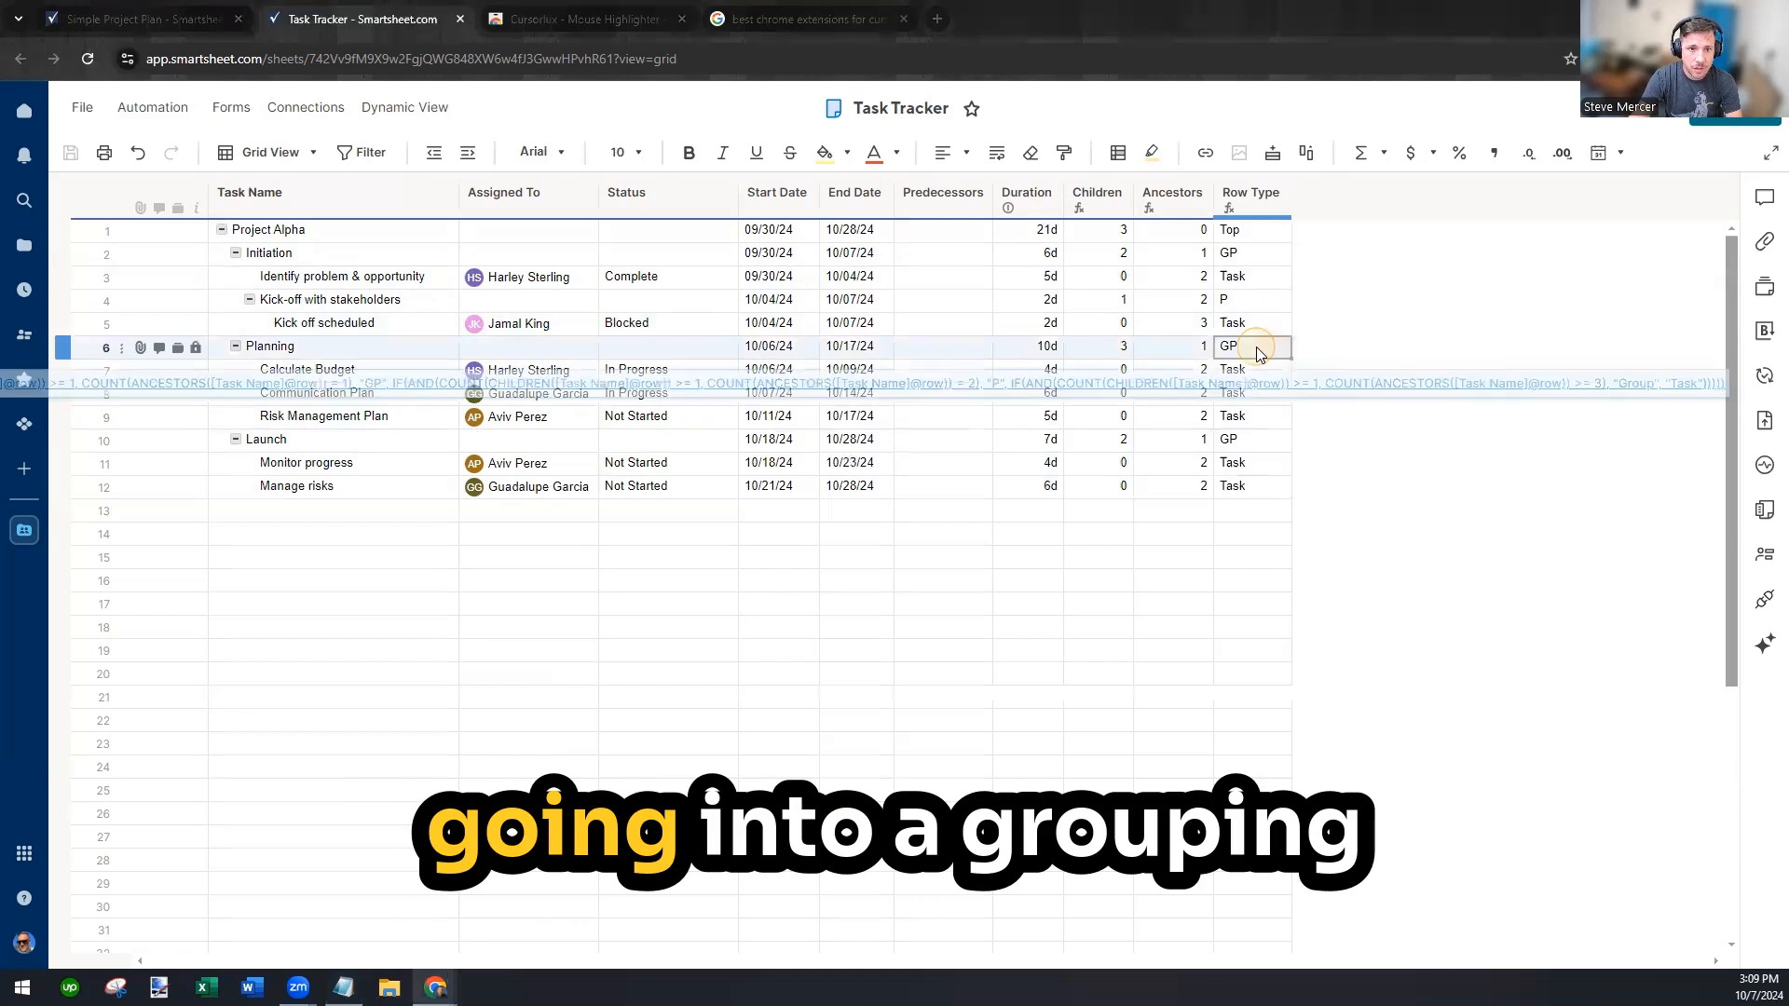
right_click(1258, 352)
left_click(1388, 902)
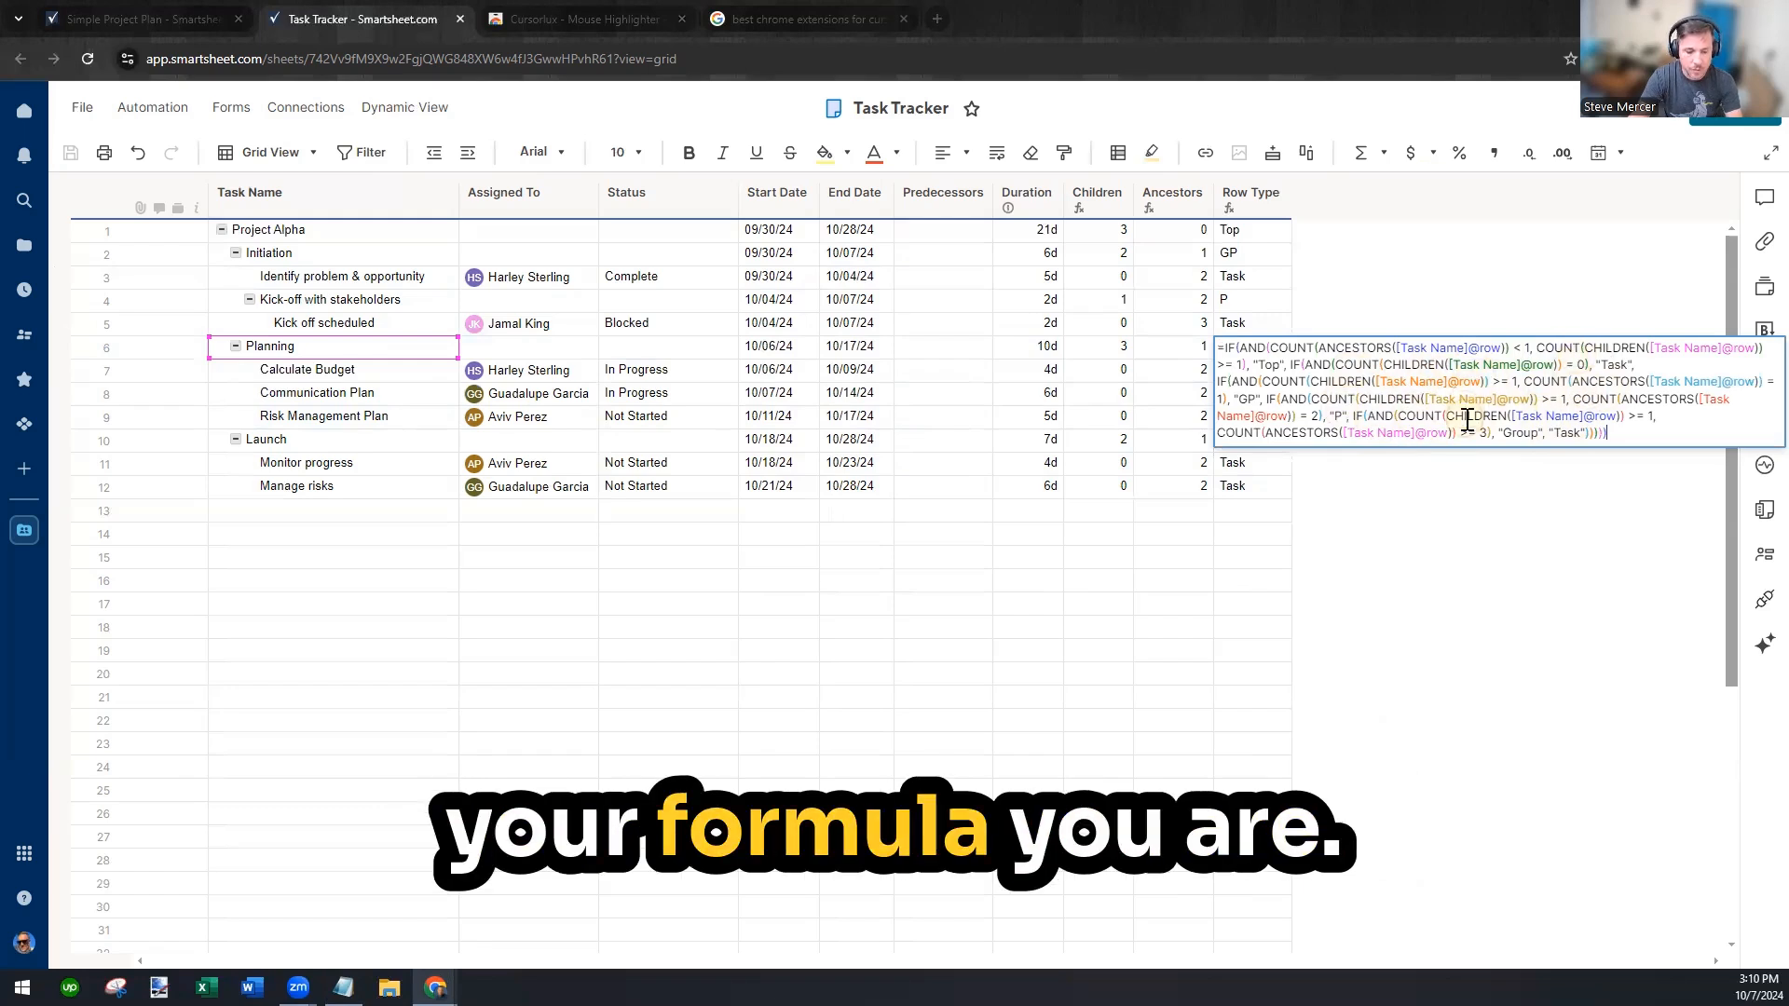
key("Escape")
Review the result labels Task, Lvl 1, Lvl 2, Lvl 3 and Group in the formula drafted in Notepad
left_click(343, 988)
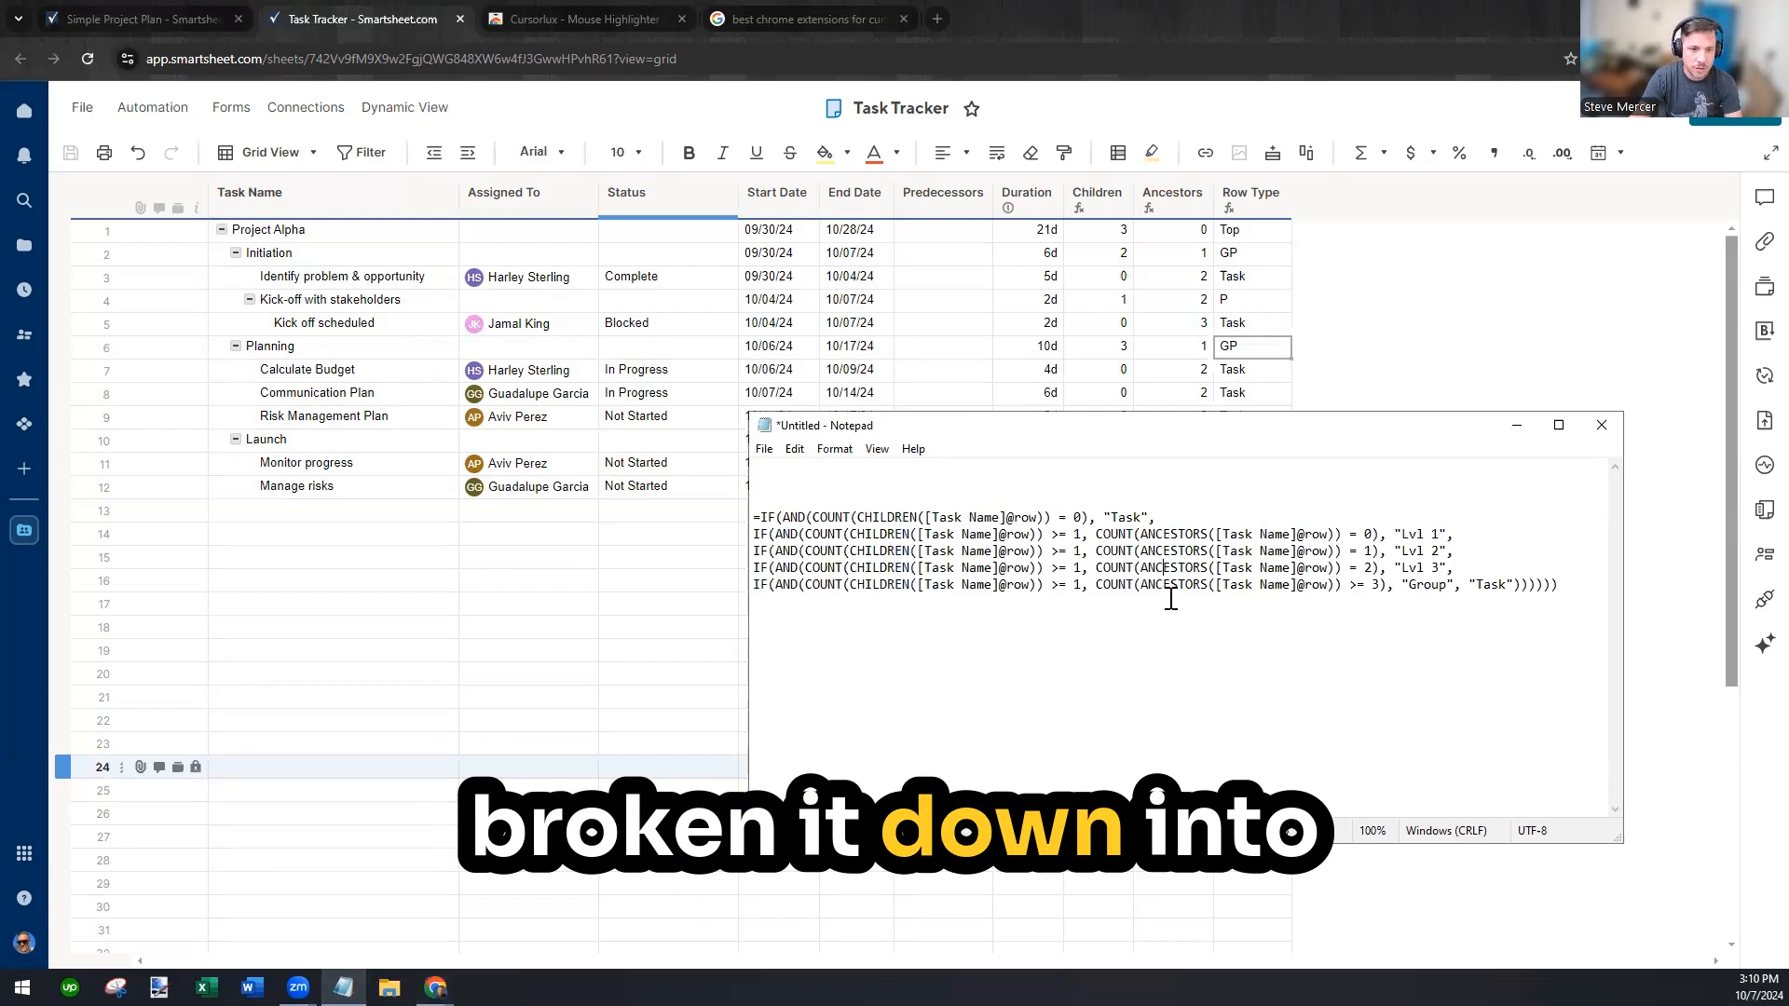
left_click_drag(1156, 518, 1131, 519)
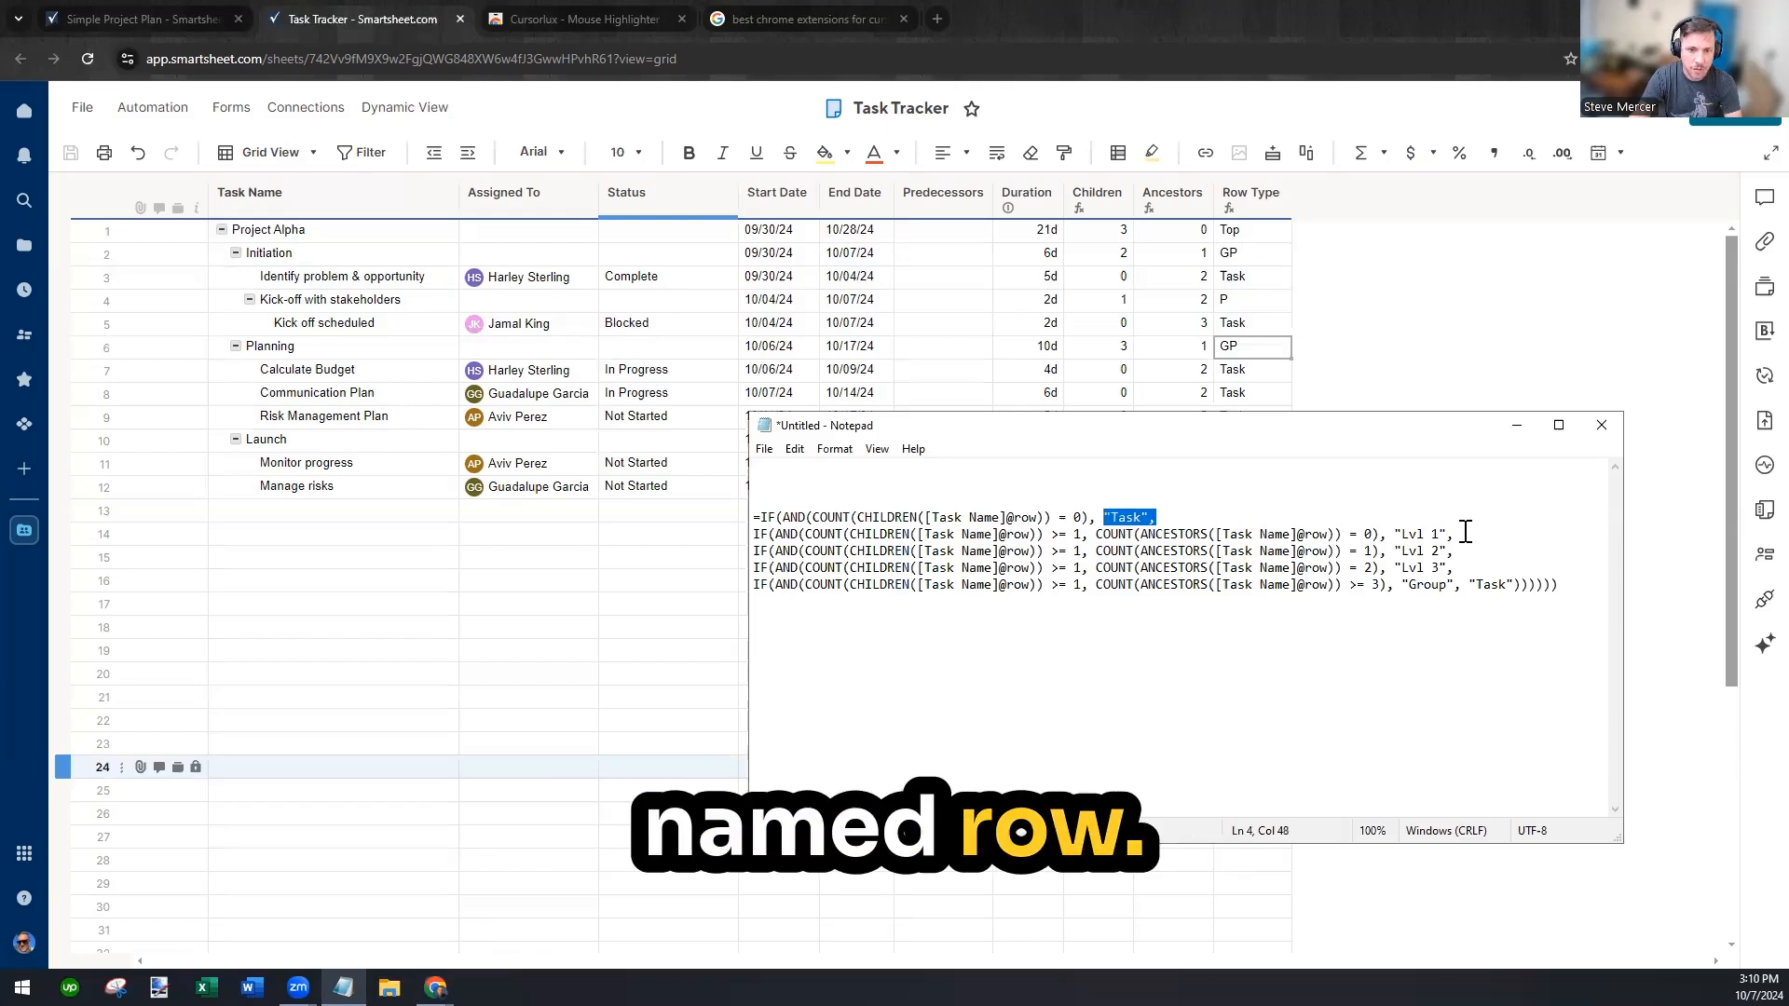
left_click_drag(1455, 535, 1395, 535)
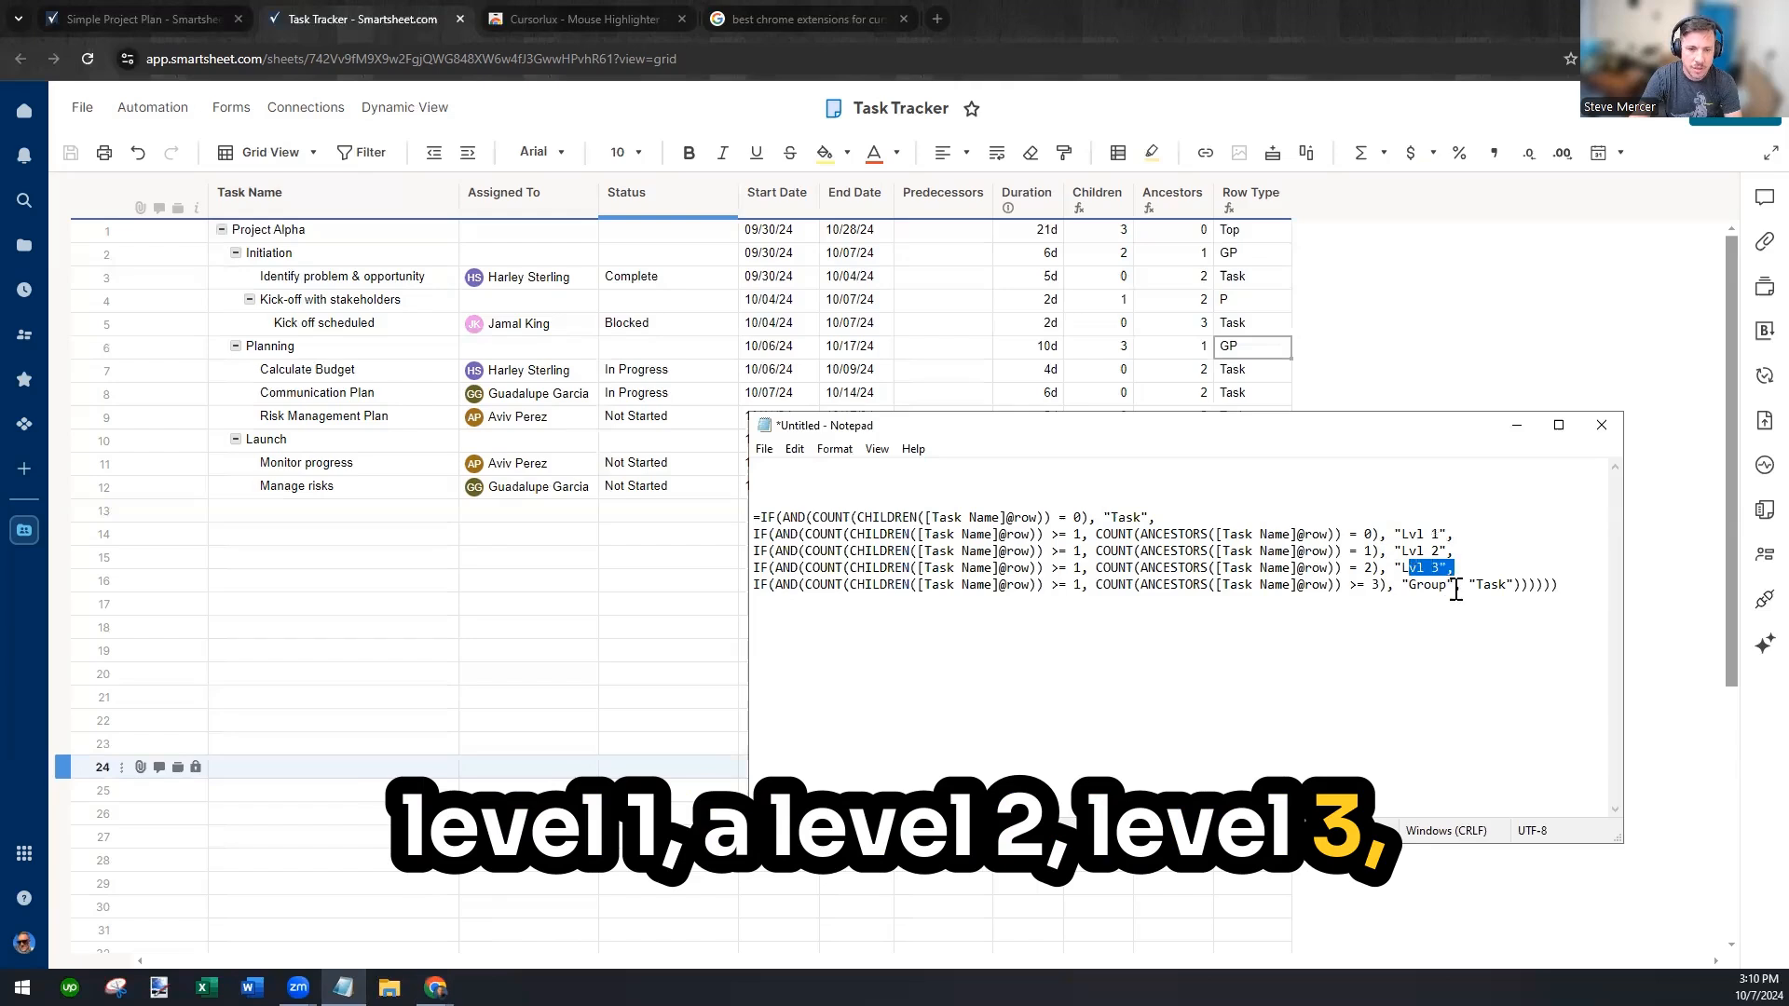
left_click_drag(1452, 585, 1402, 585)
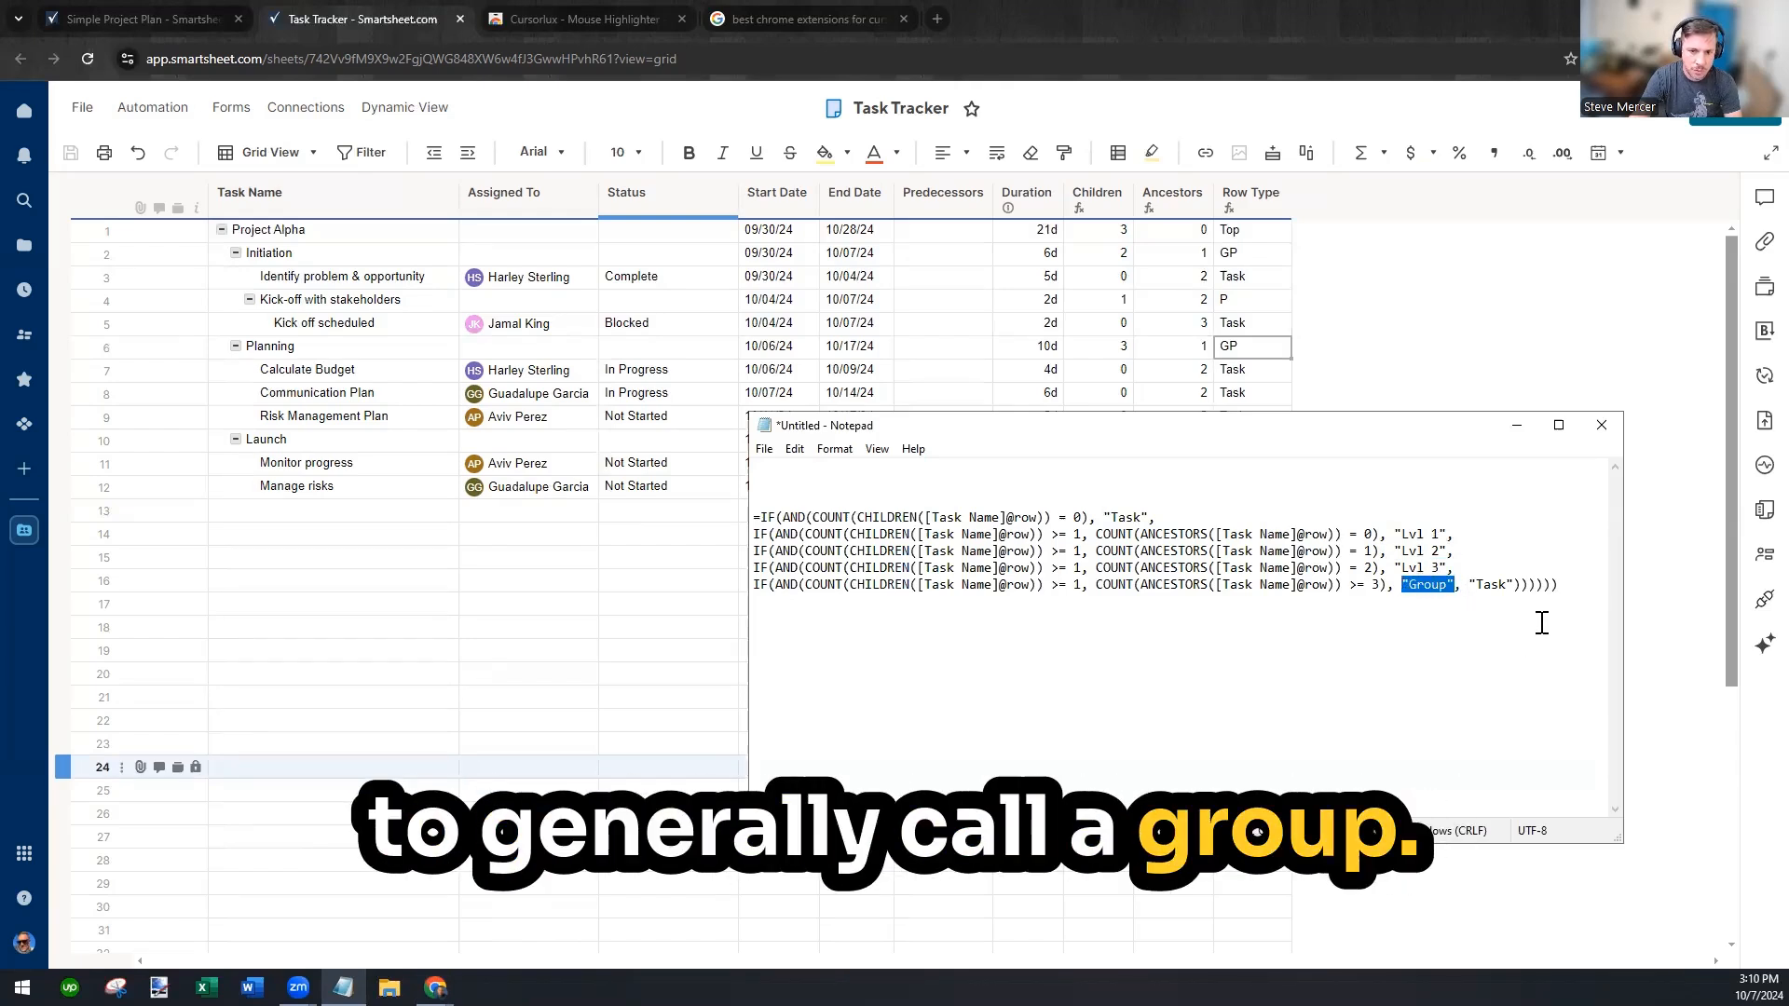
left_click_drag(1507, 585, 1469, 585)
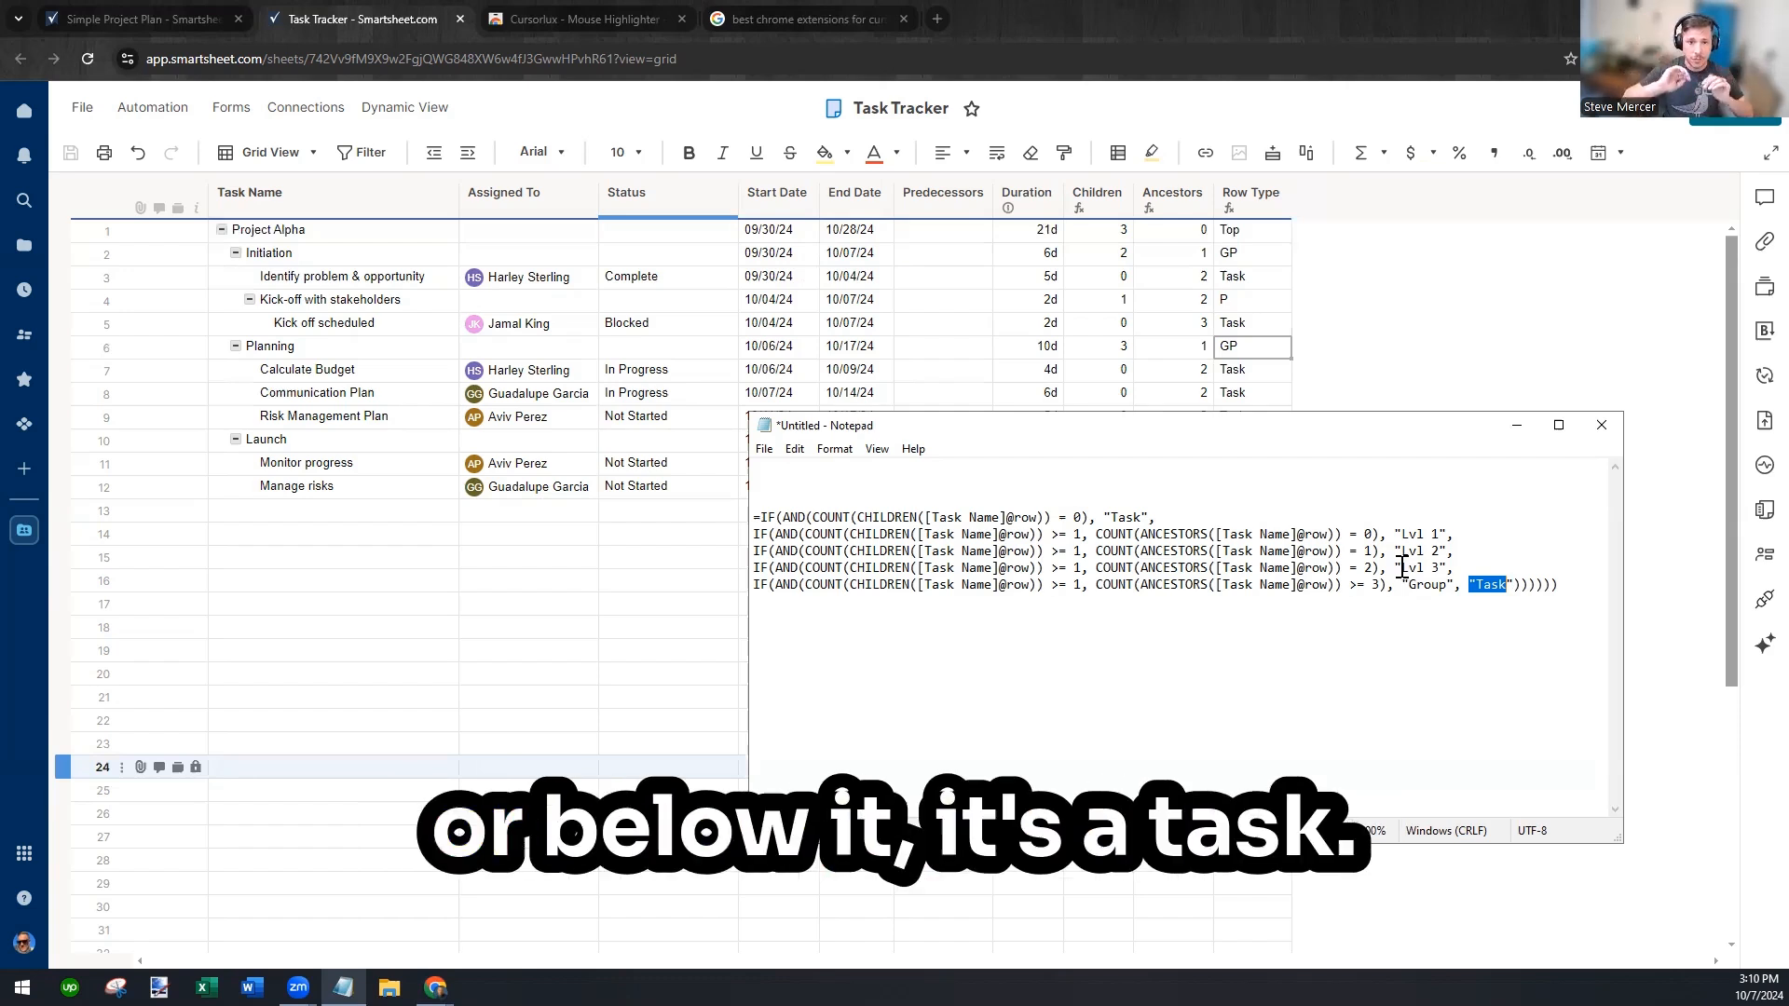
Remove the unneeded "AND(" from the first IF condition, the one returning "Task", in the Notepad formula
left_click_drag(1151, 518, 1099, 518)
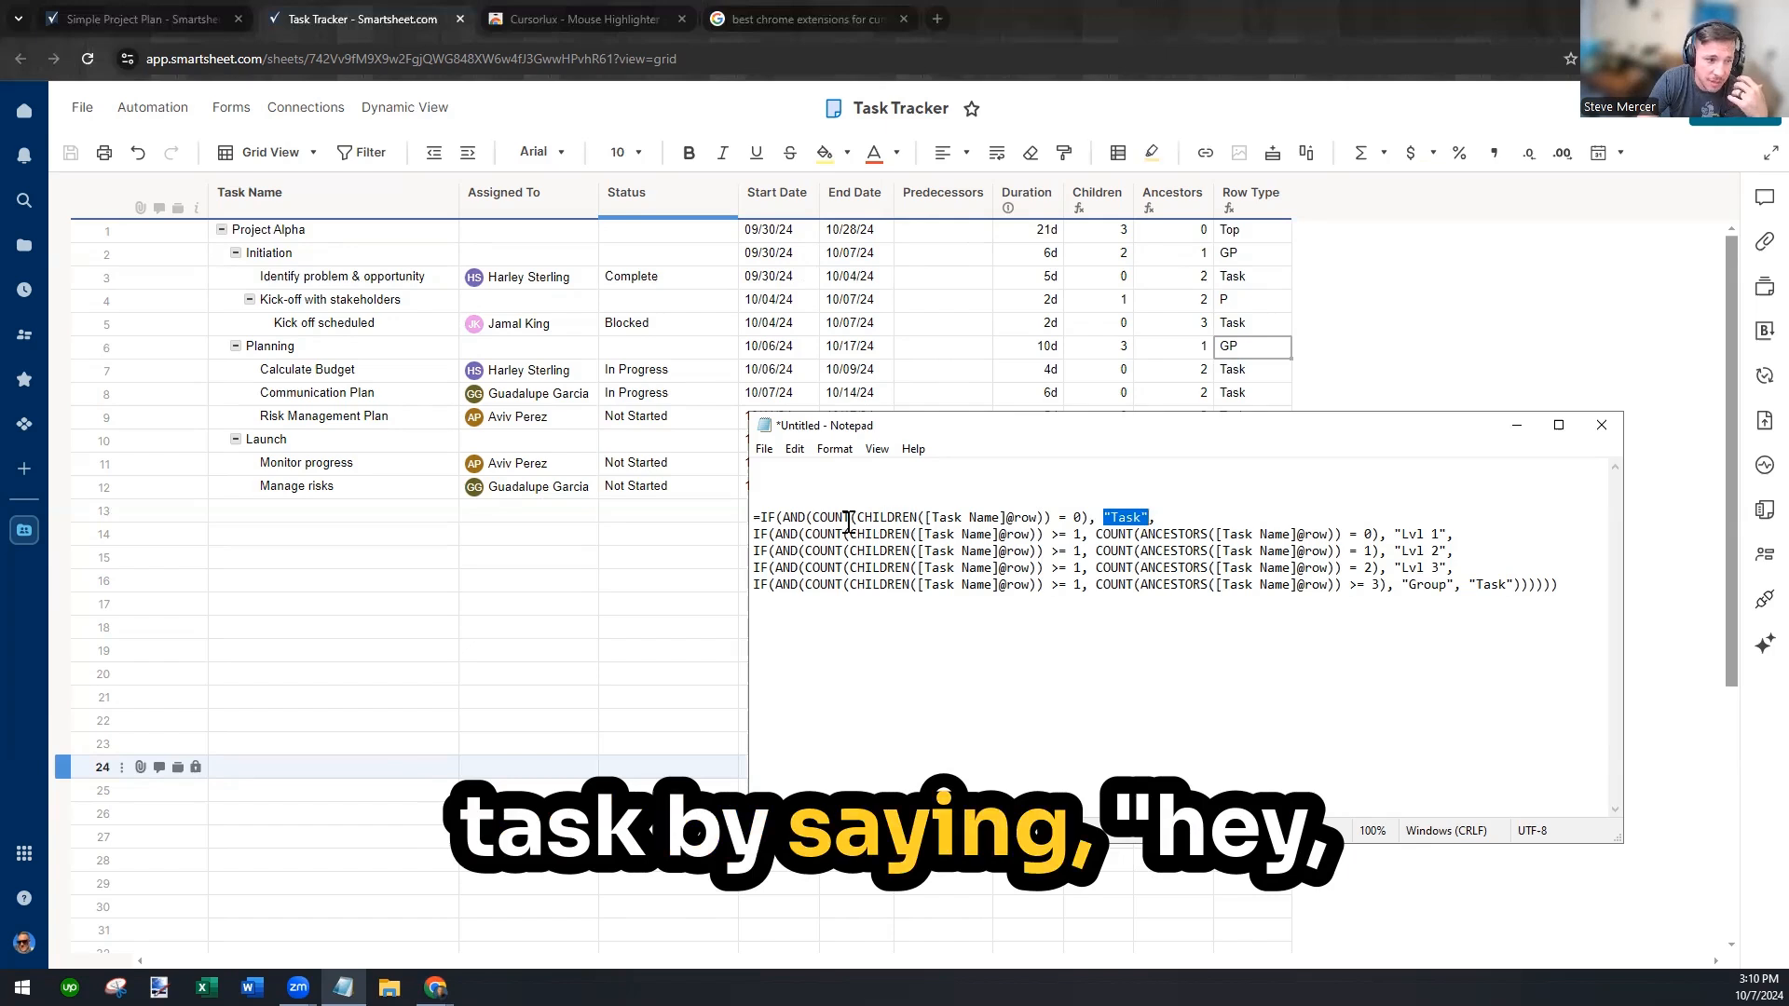
left_click_drag(820, 519, 783, 518)
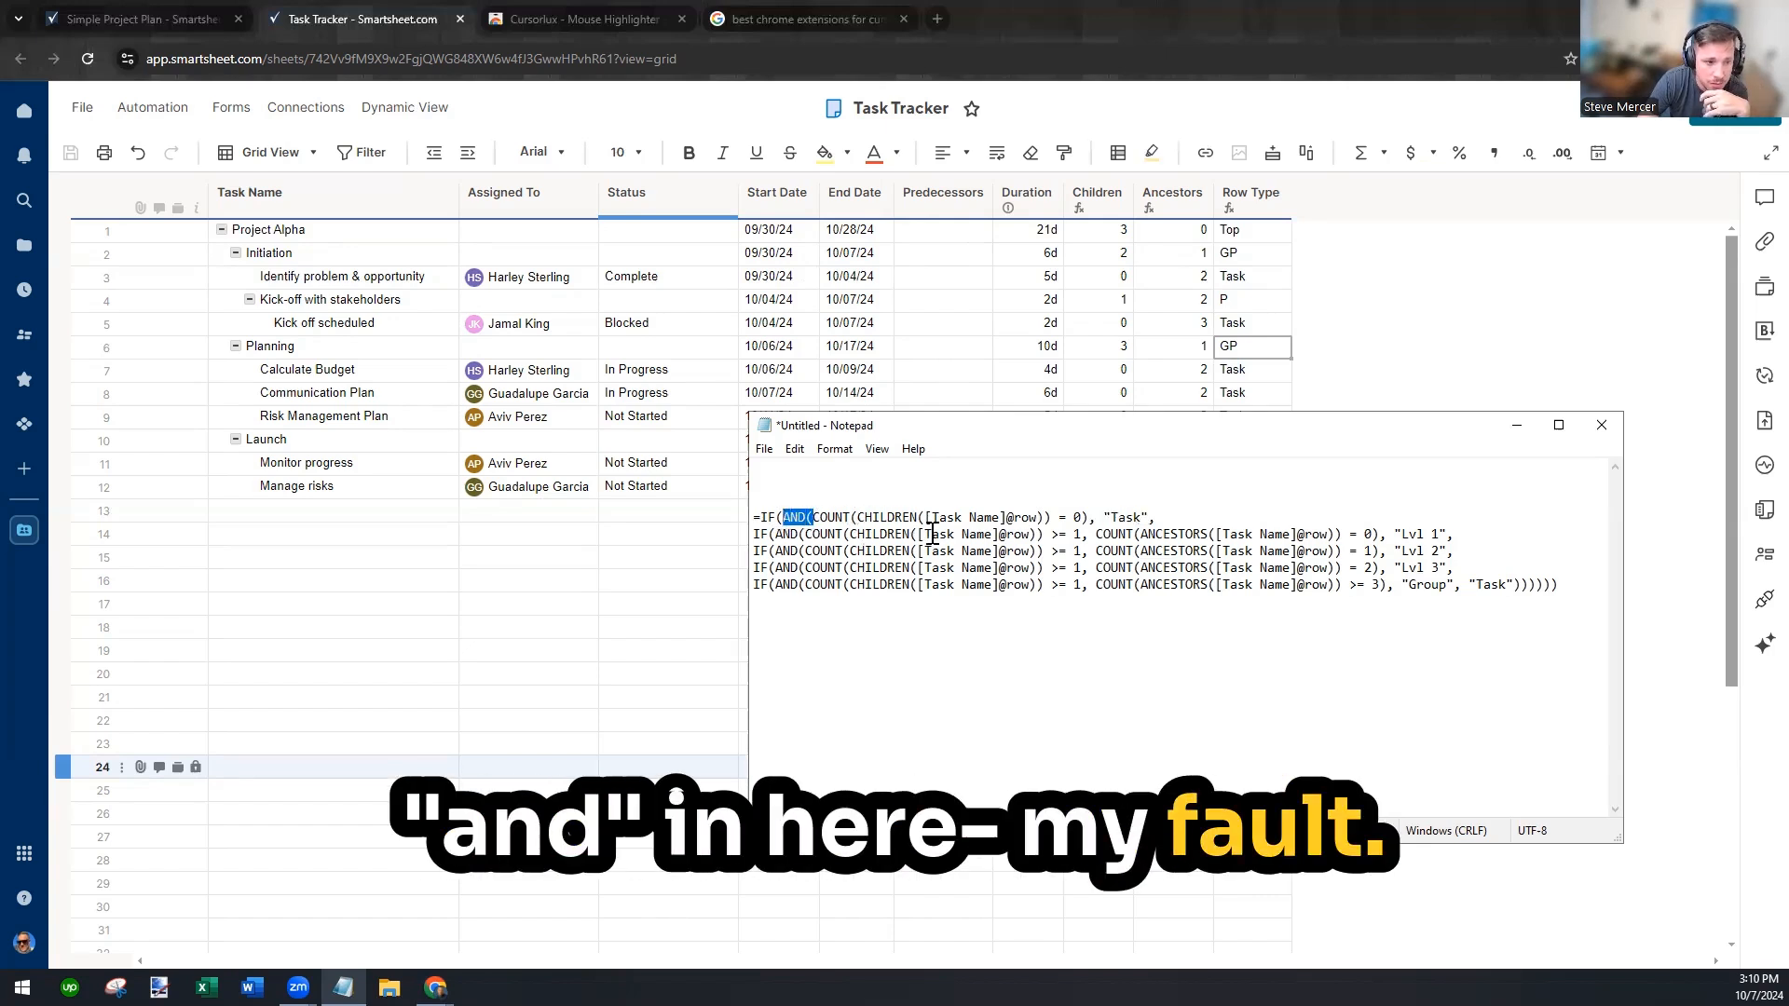
key("BackSpace")
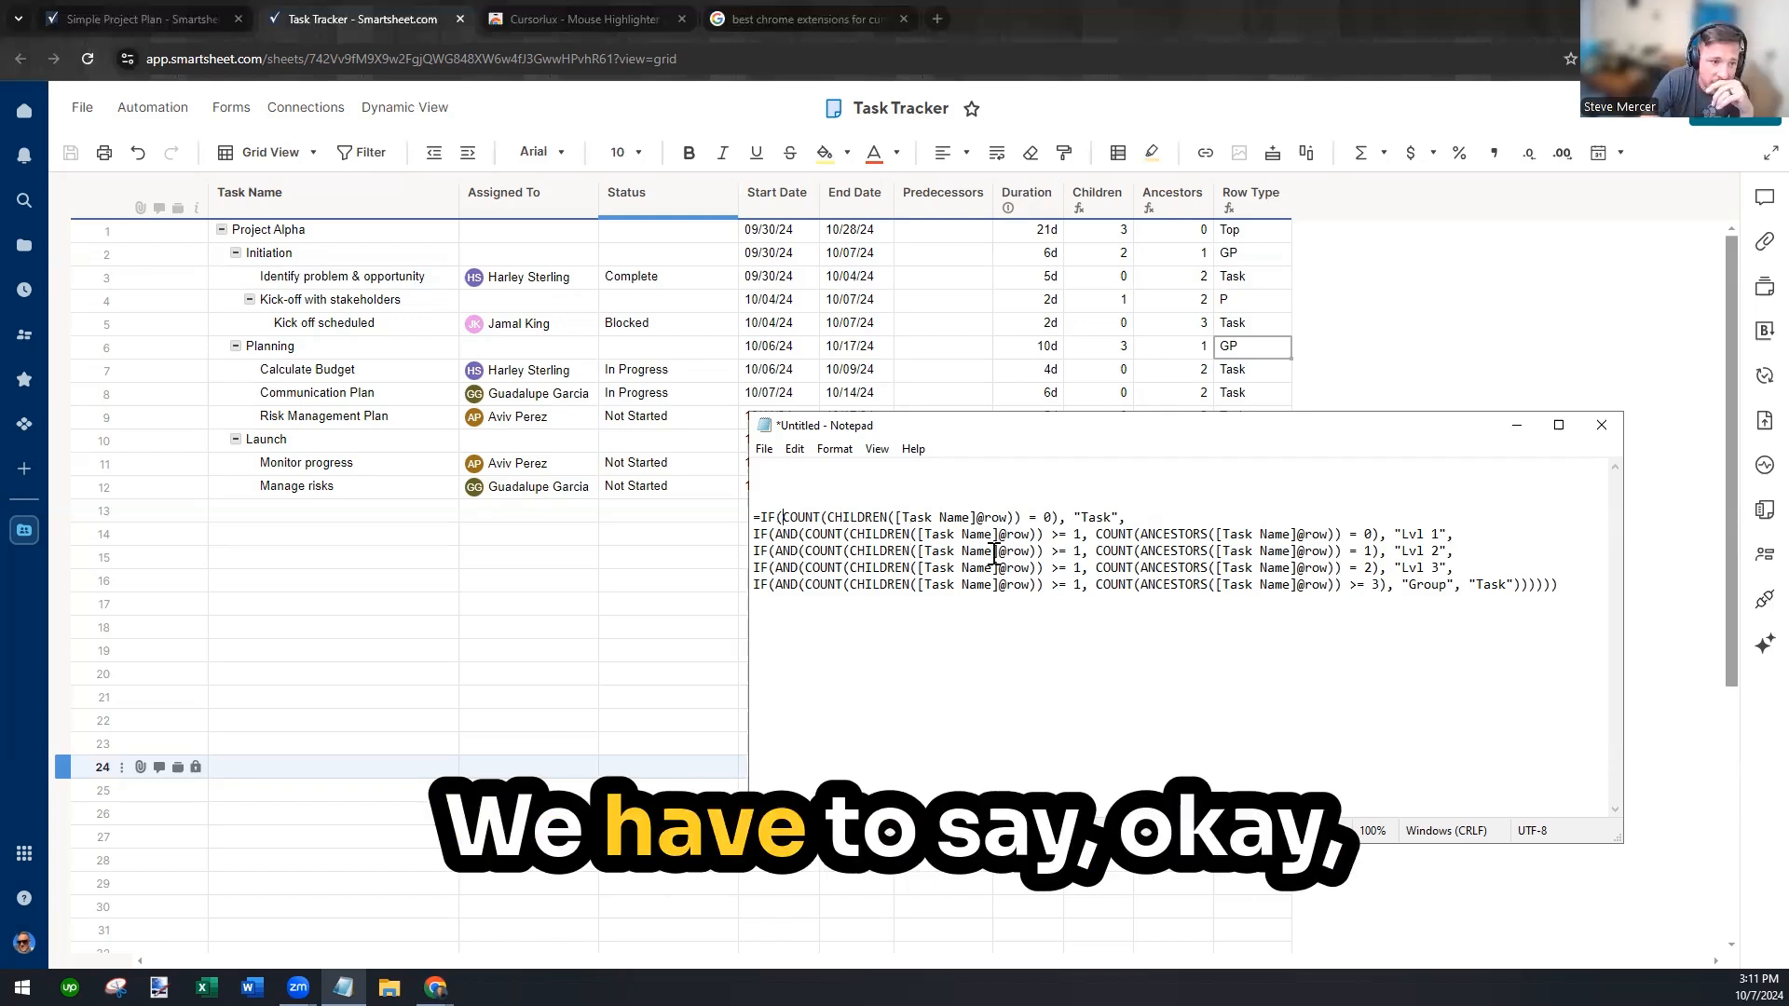
Examine the CHILDREN and ANCESTORS count conditions for Lvl 1, Lvl 2, Lvl 3 and Group in the drafted formula
left_click_drag(1072, 534, 1054, 536)
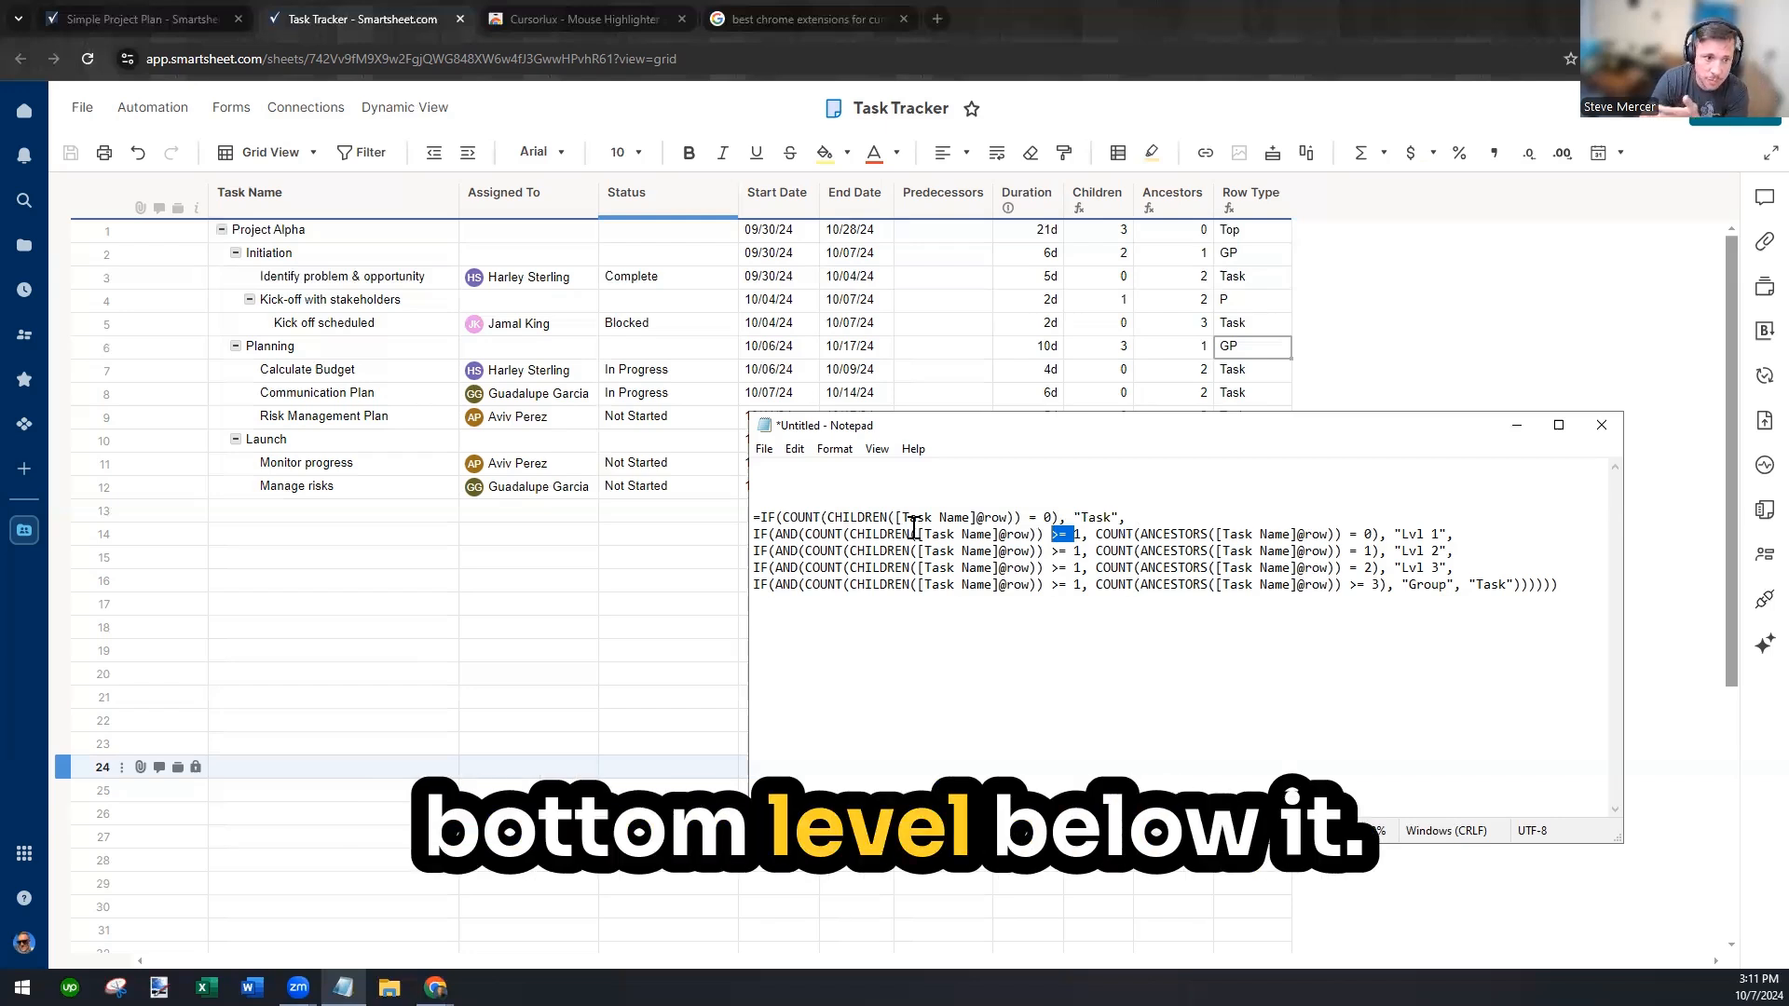
left_click_drag(1095, 534, 1385, 536)
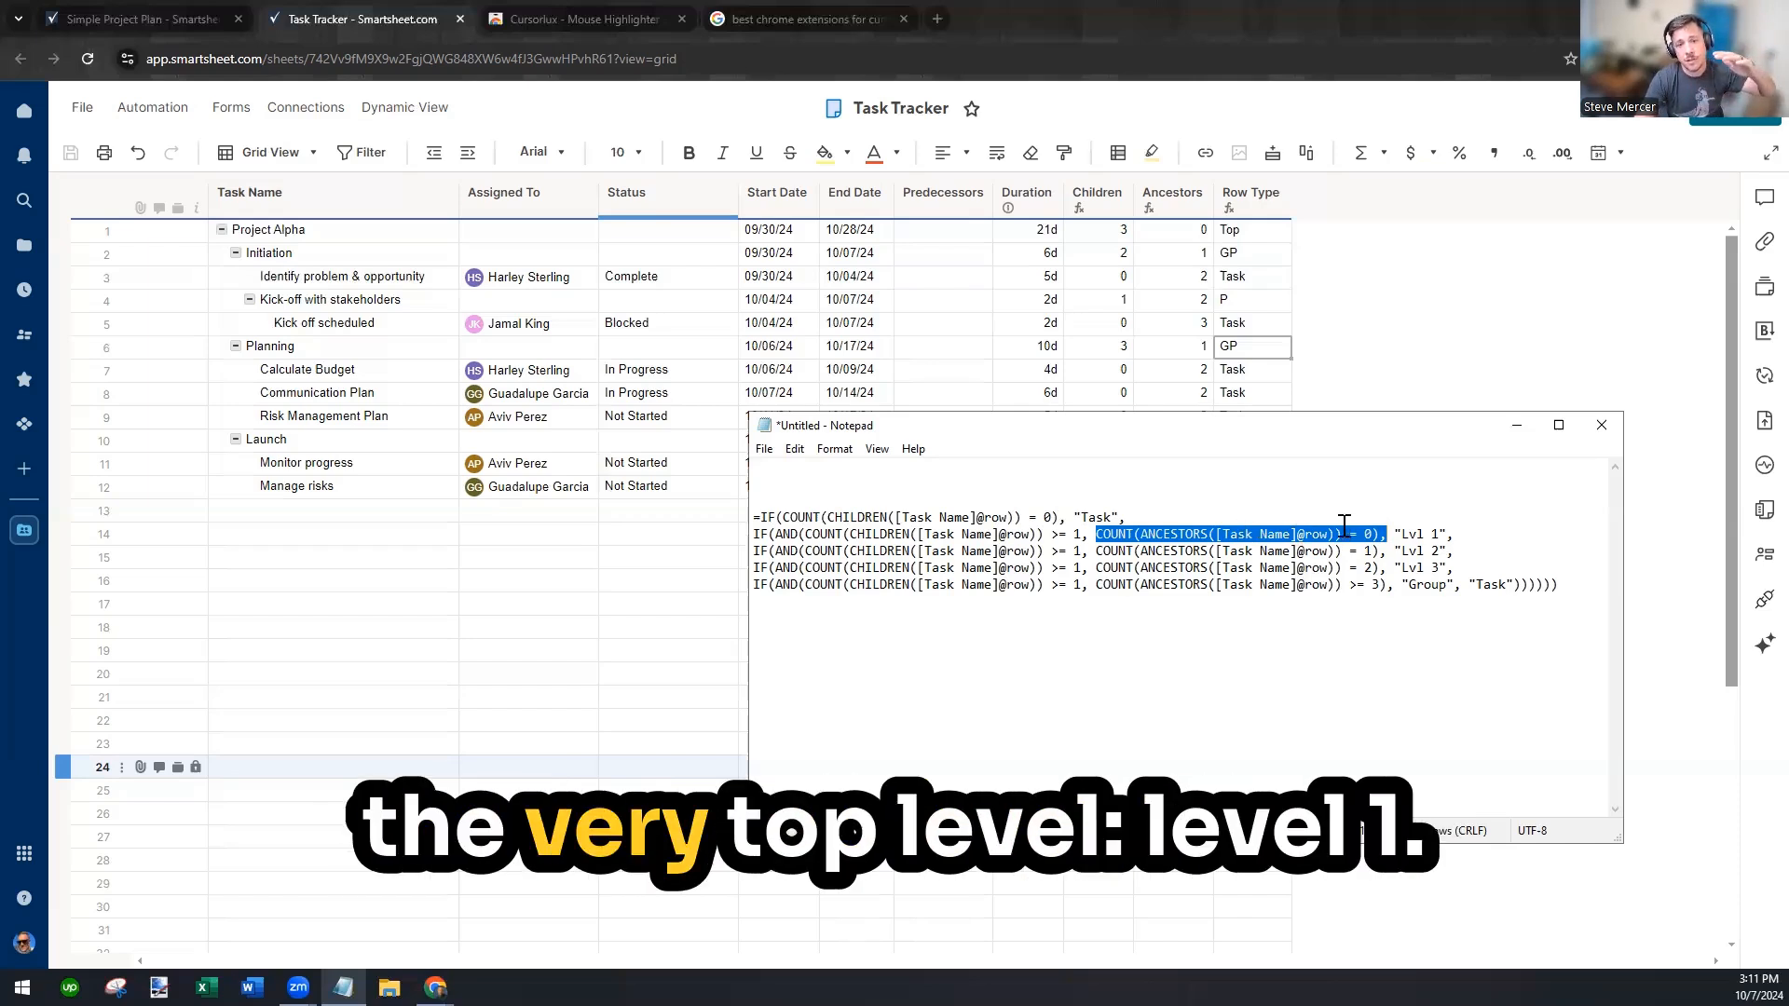
left_click_drag(836, 550, 1155, 550)
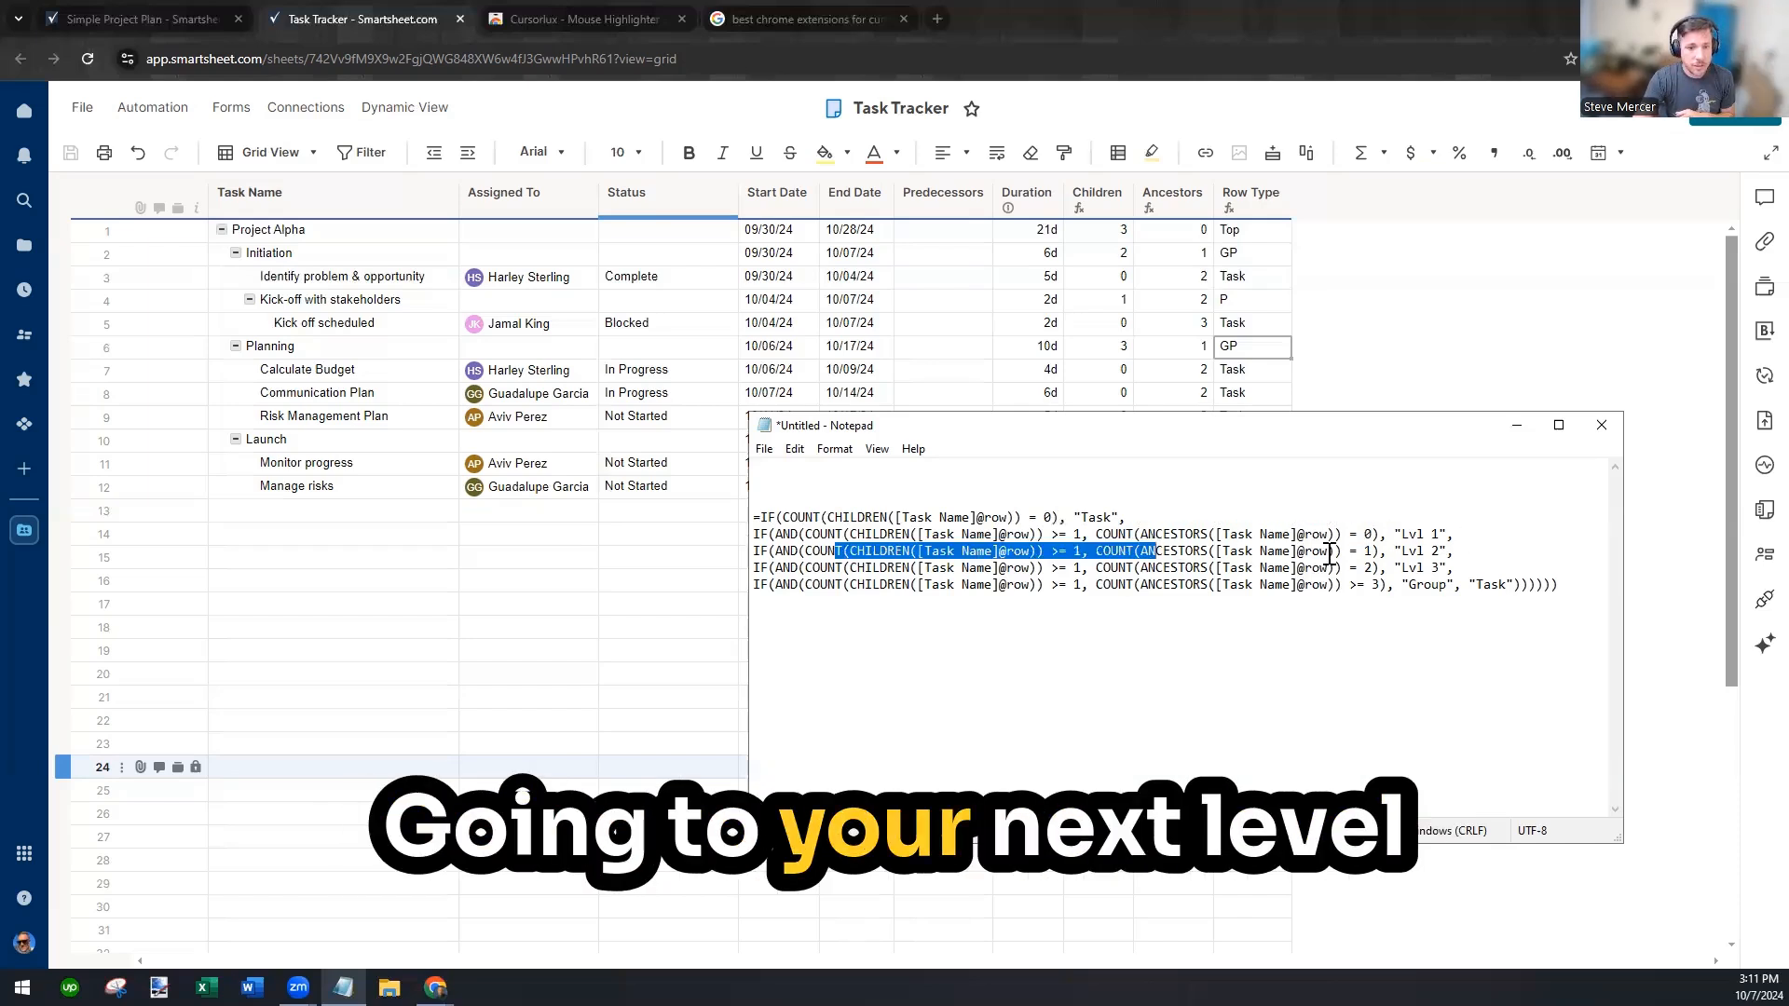
left_click_drag(1355, 551, 1343, 551)
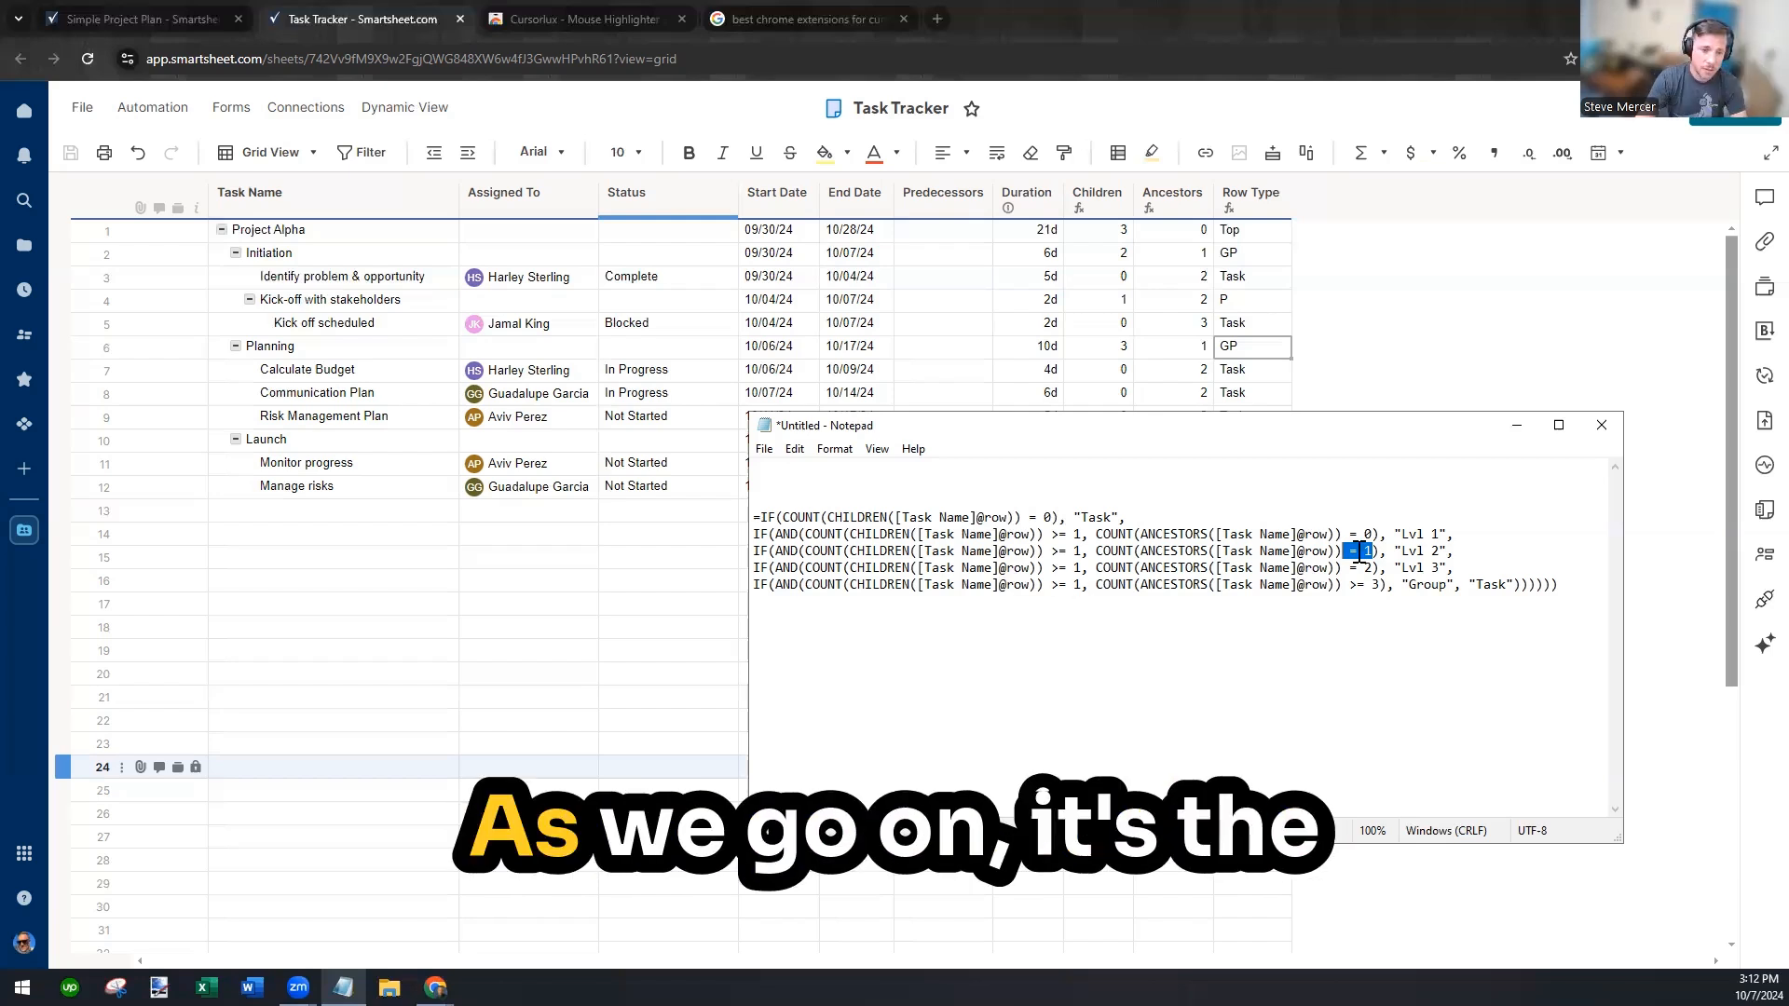
left_click_drag(1348, 571, 1379, 569)
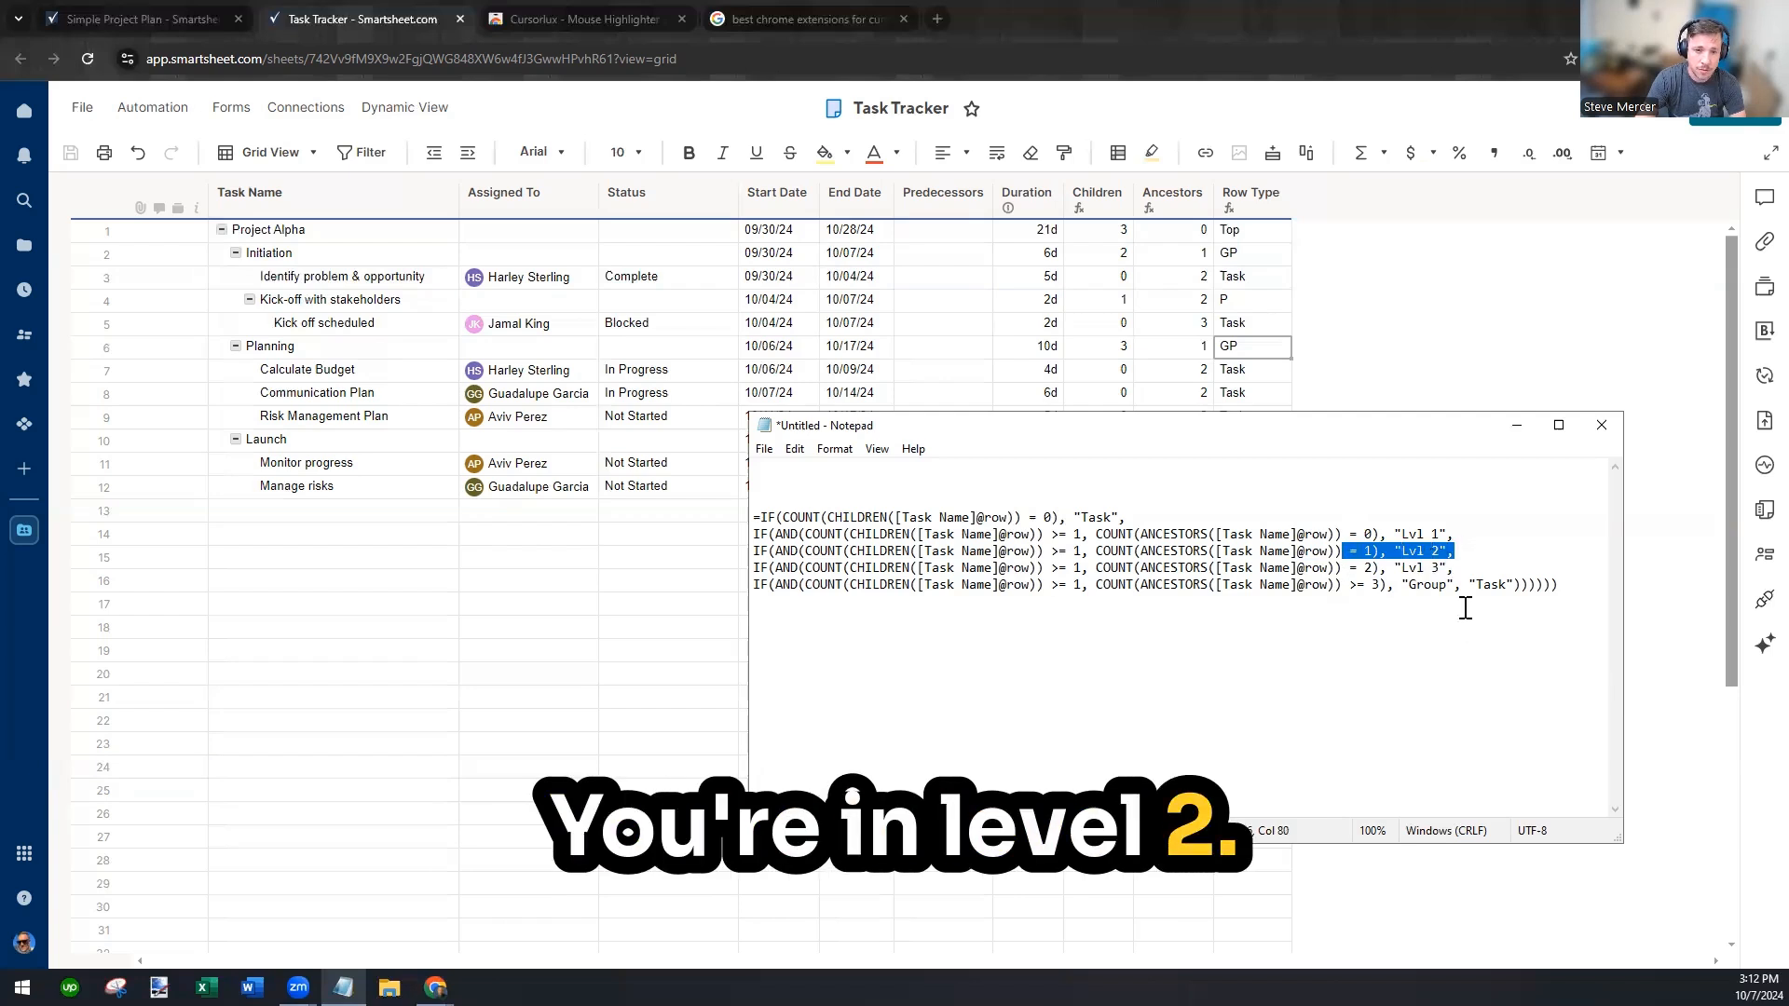
left_click_drag(1461, 584, 1284, 585)
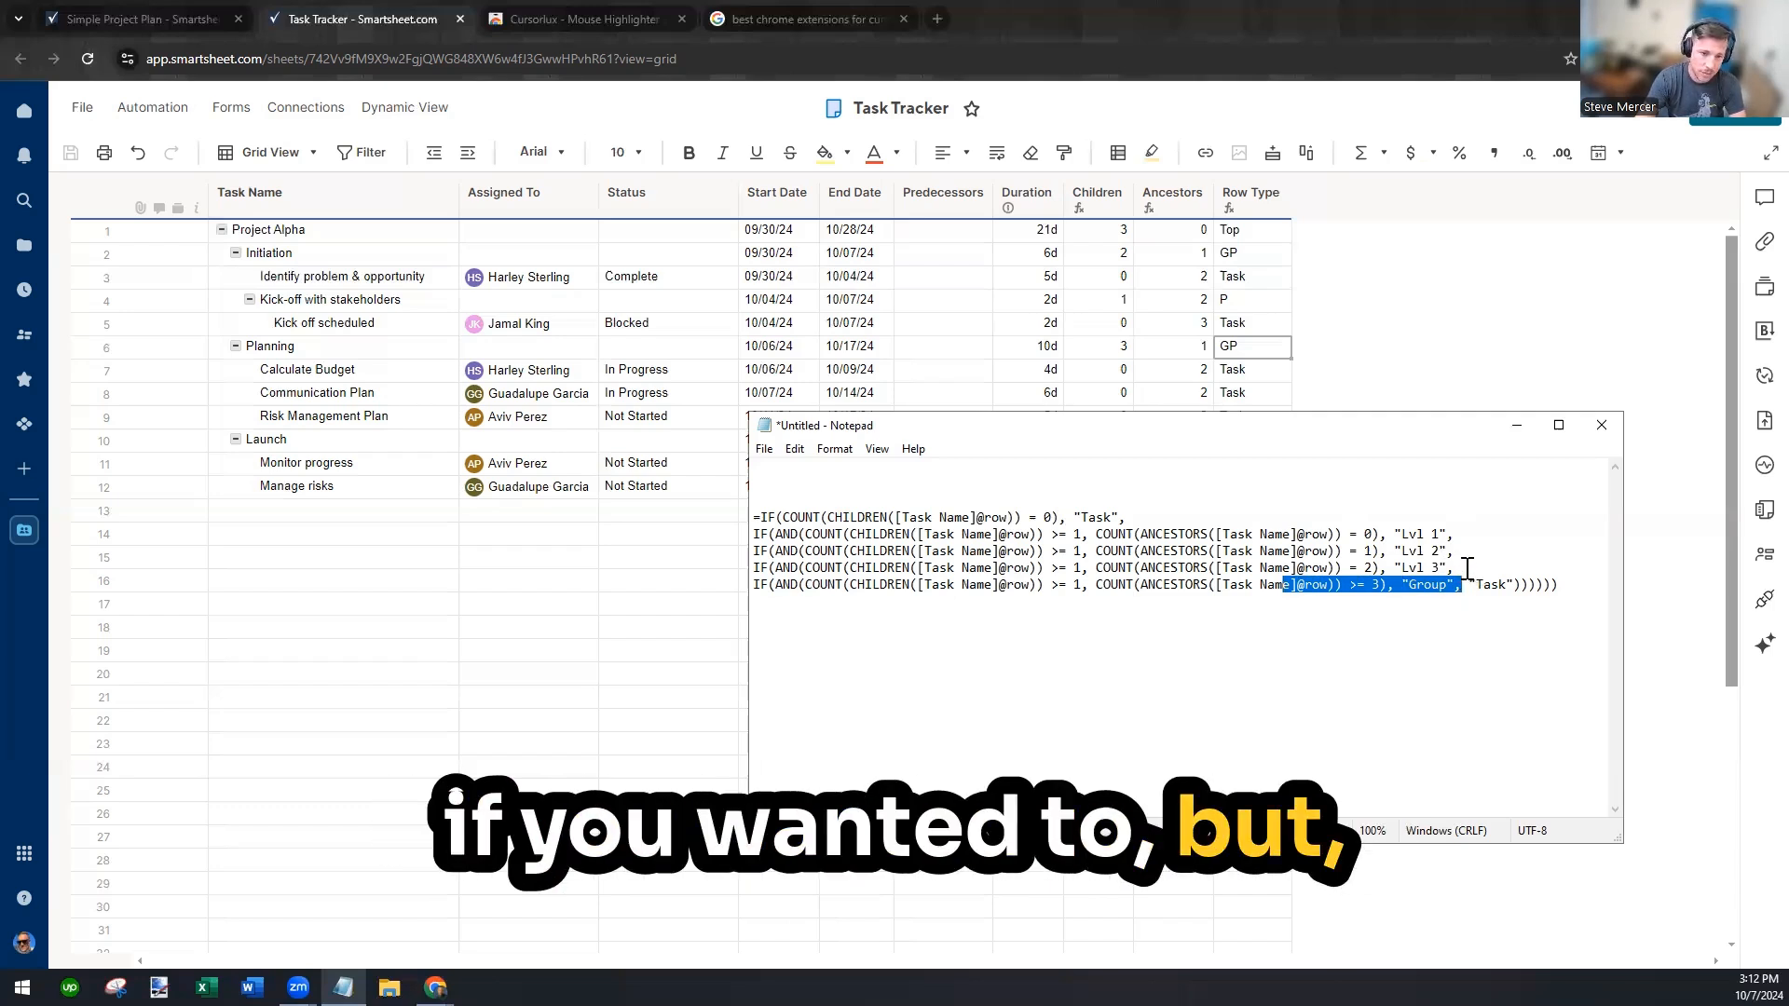
left_click_drag(1383, 543, 1438, 586)
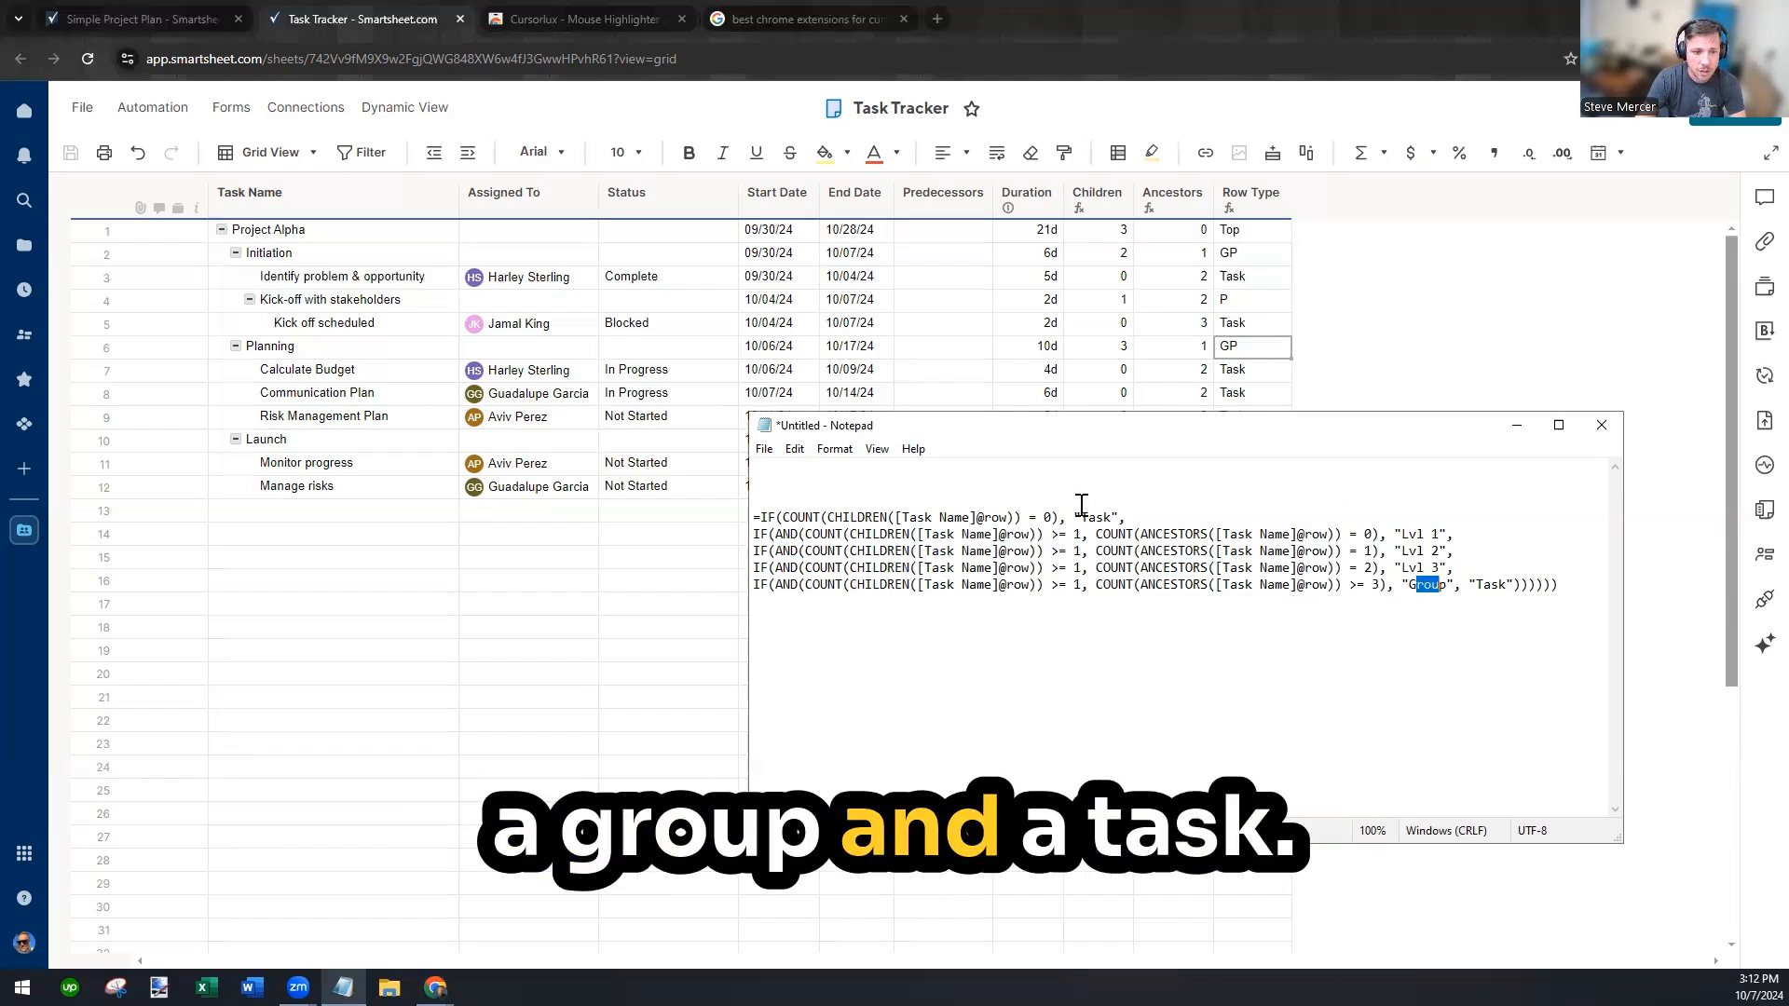
left_click_drag(1081, 514, 1202, 538)
Try to replace the Row Type column formula with the complete formula from Notepad, editing it from the "Kick-off with stakeholders" row
left_click_drag(1534, 623, 757, 523)
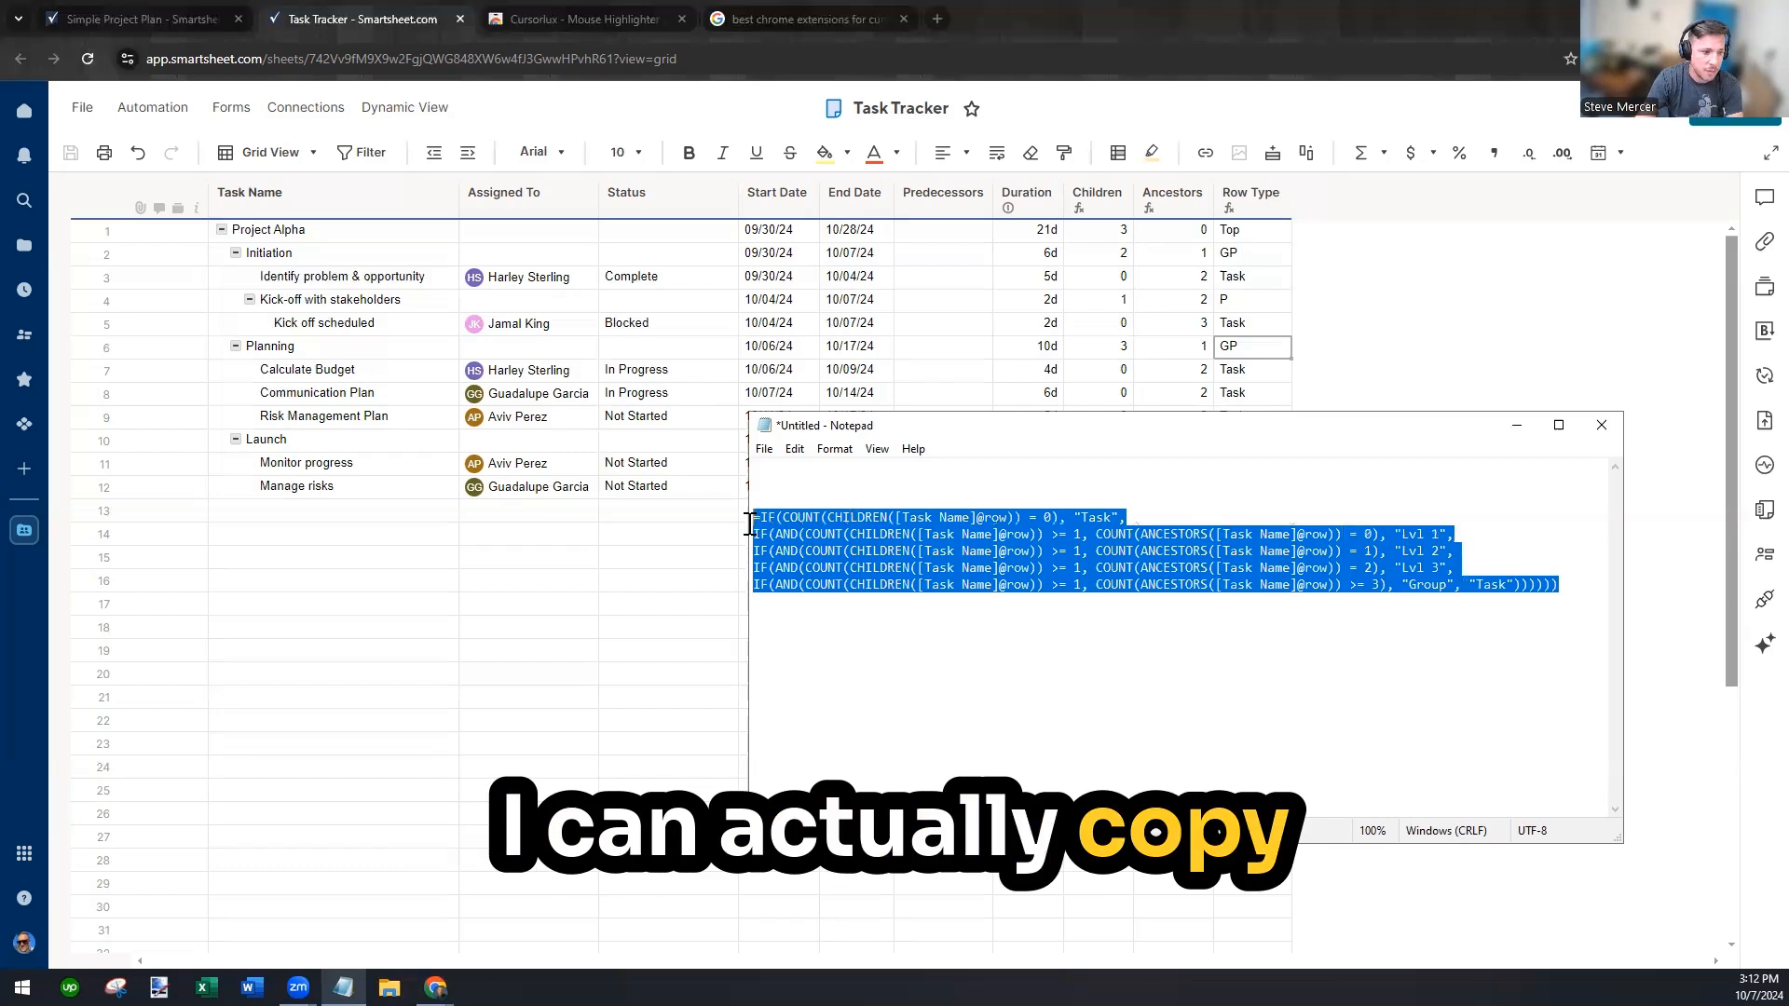
left_click(1260, 298)
right_click(1260, 298)
left_click(1388, 870)
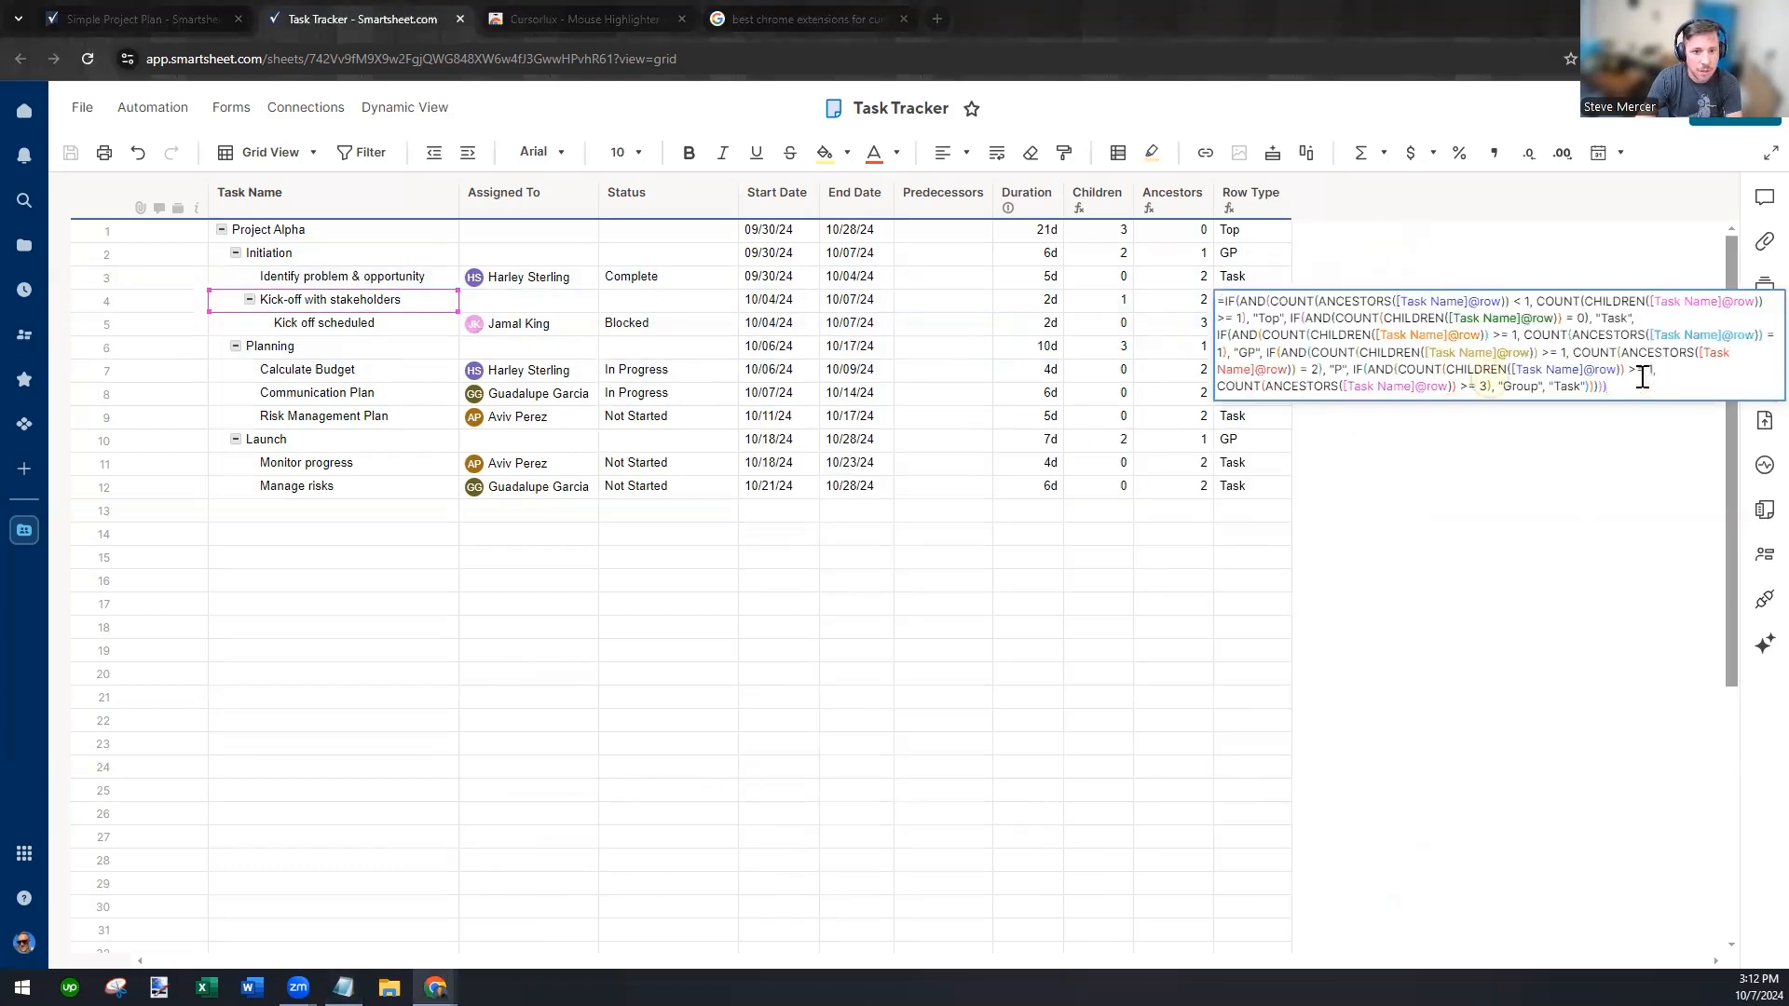
key("Return")
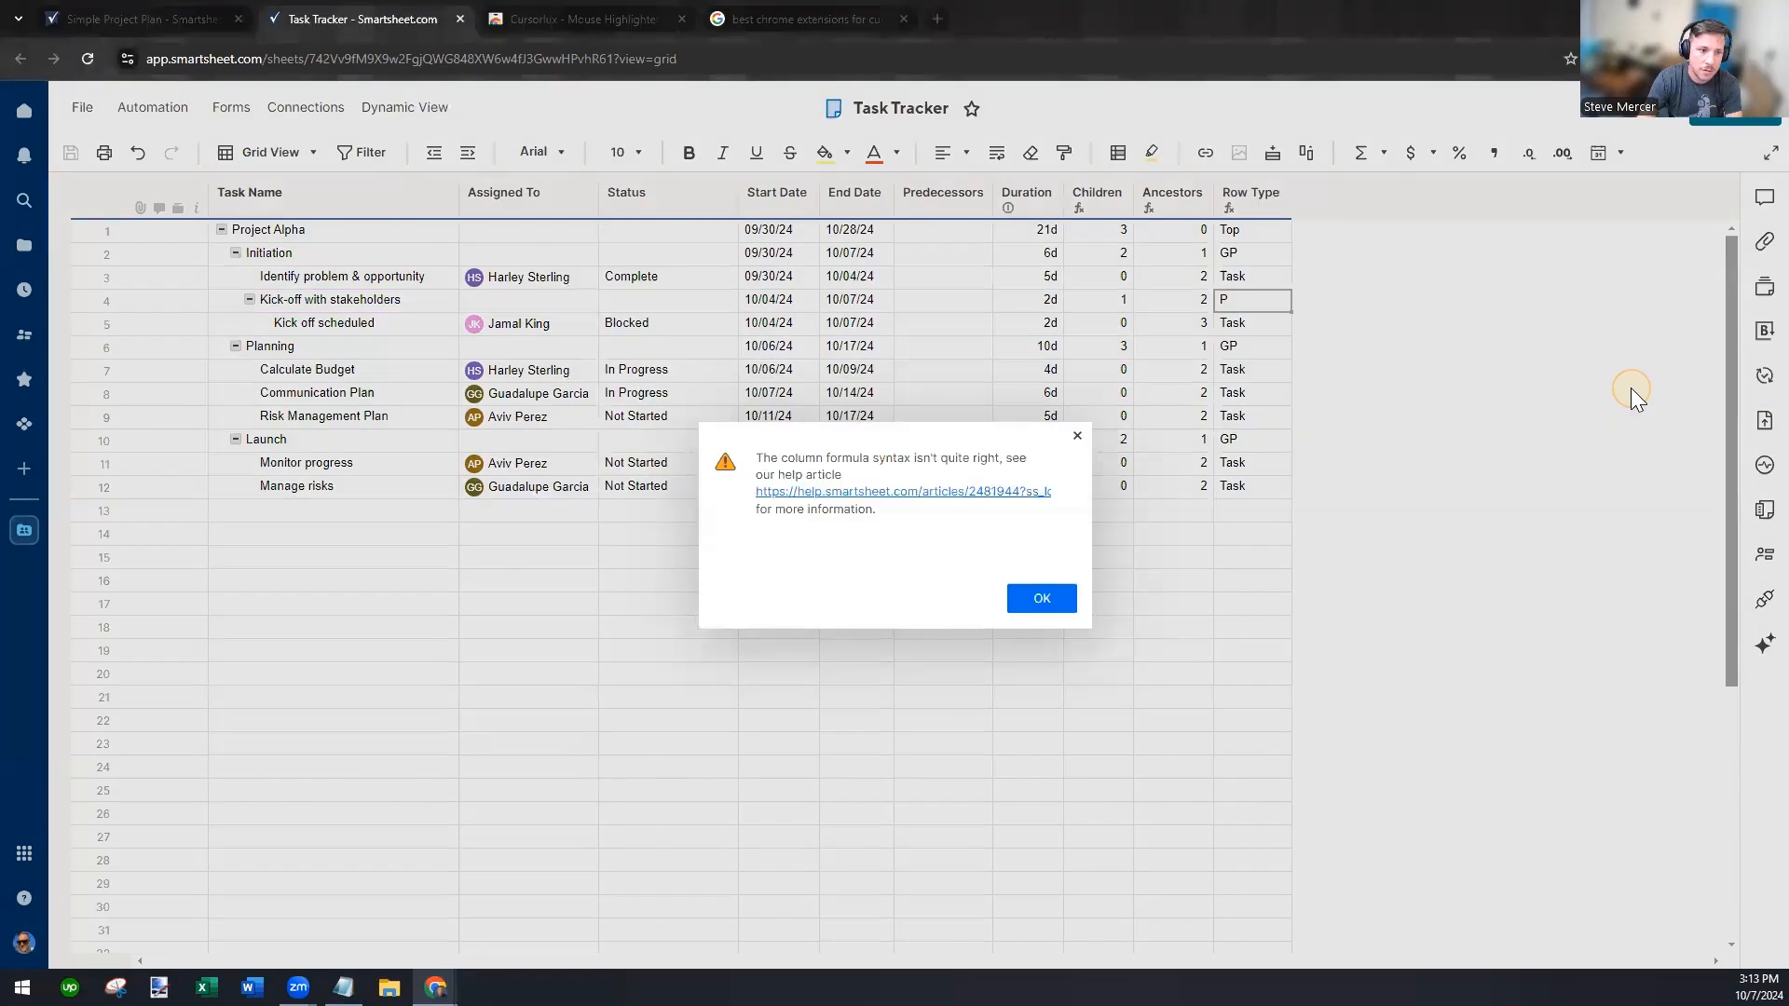
Return to the Notepad draft and go to the start of its second line to correct the formula's syntax
left_click(1041, 598)
key("alt+Tab")
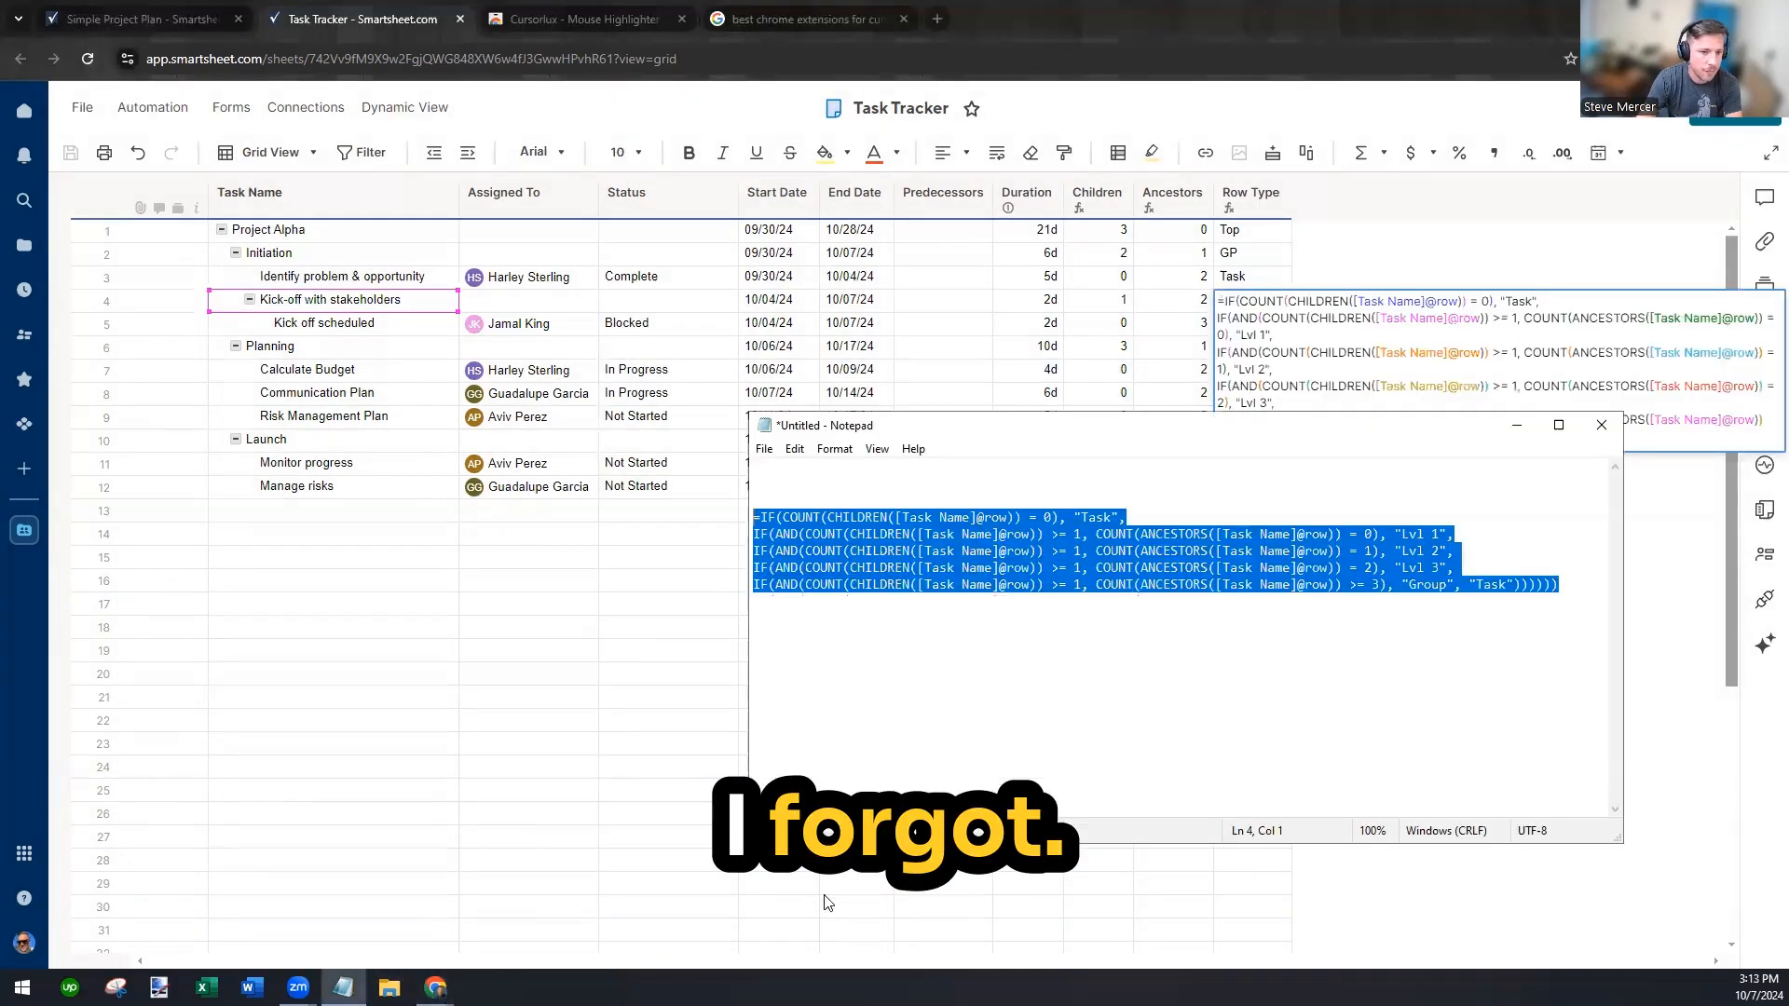
left_click(754, 538)
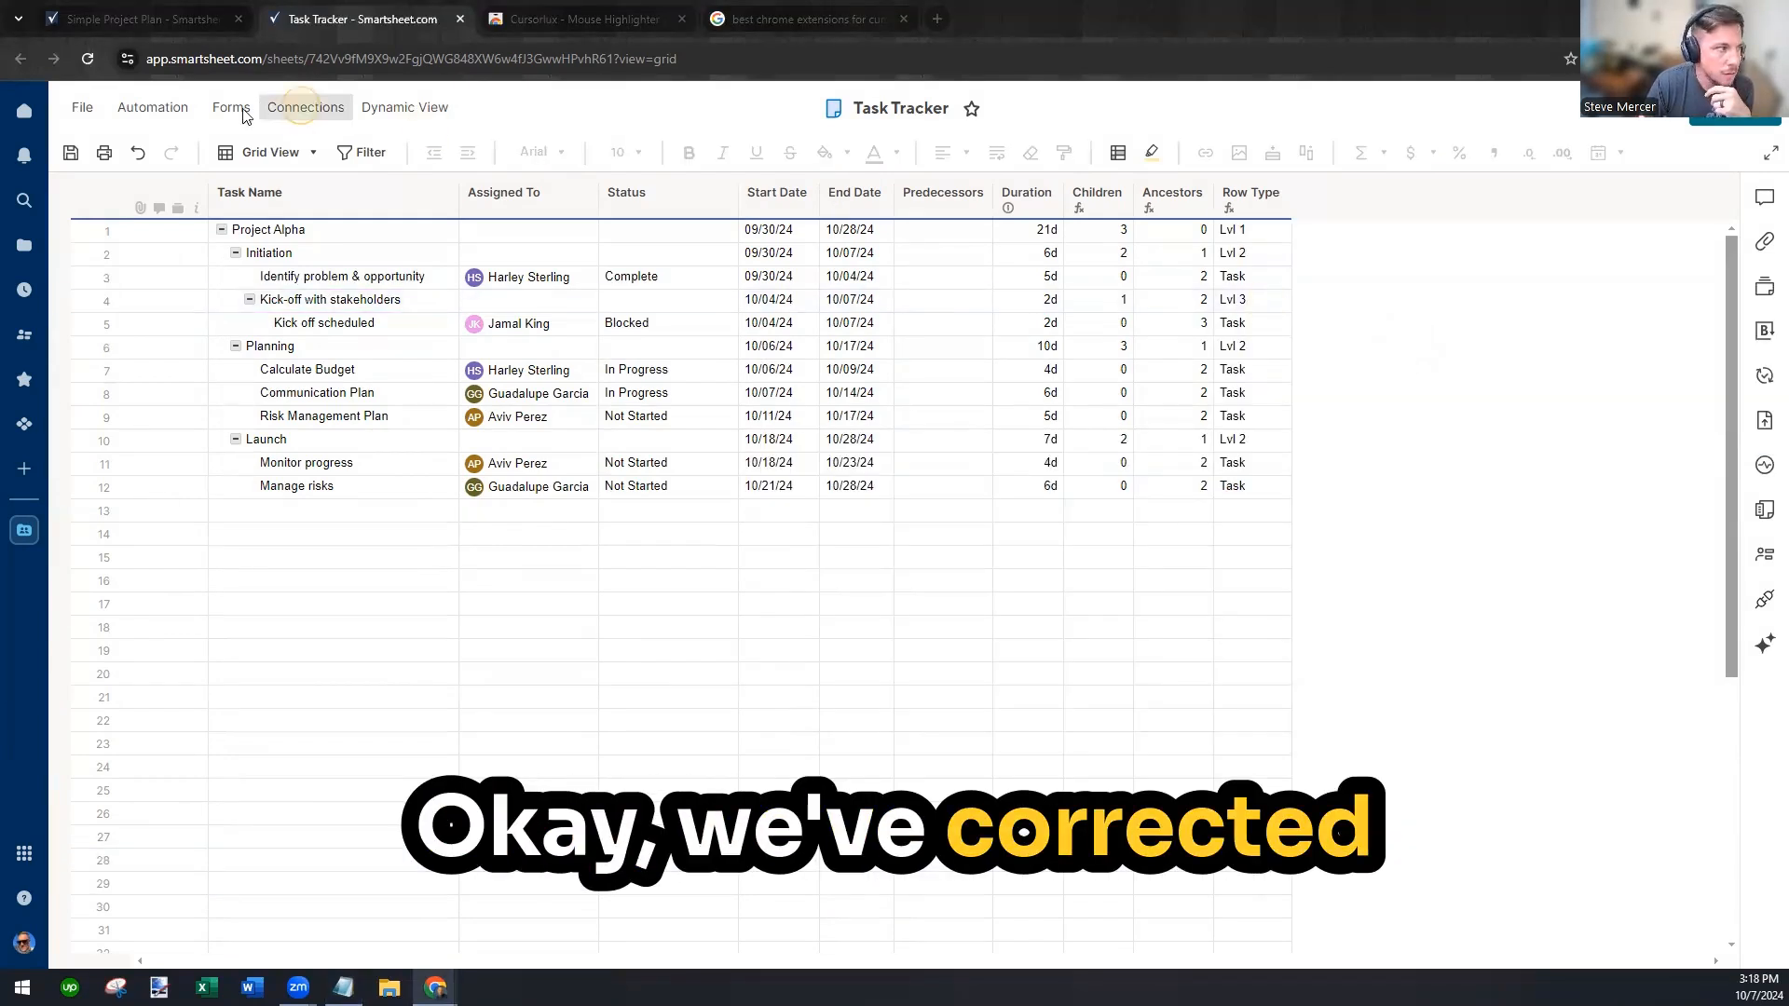
Save the Task Tracker sheet and check the Row Type labels against the hierarchy of the project, phase and task rows
left_click(70, 151)
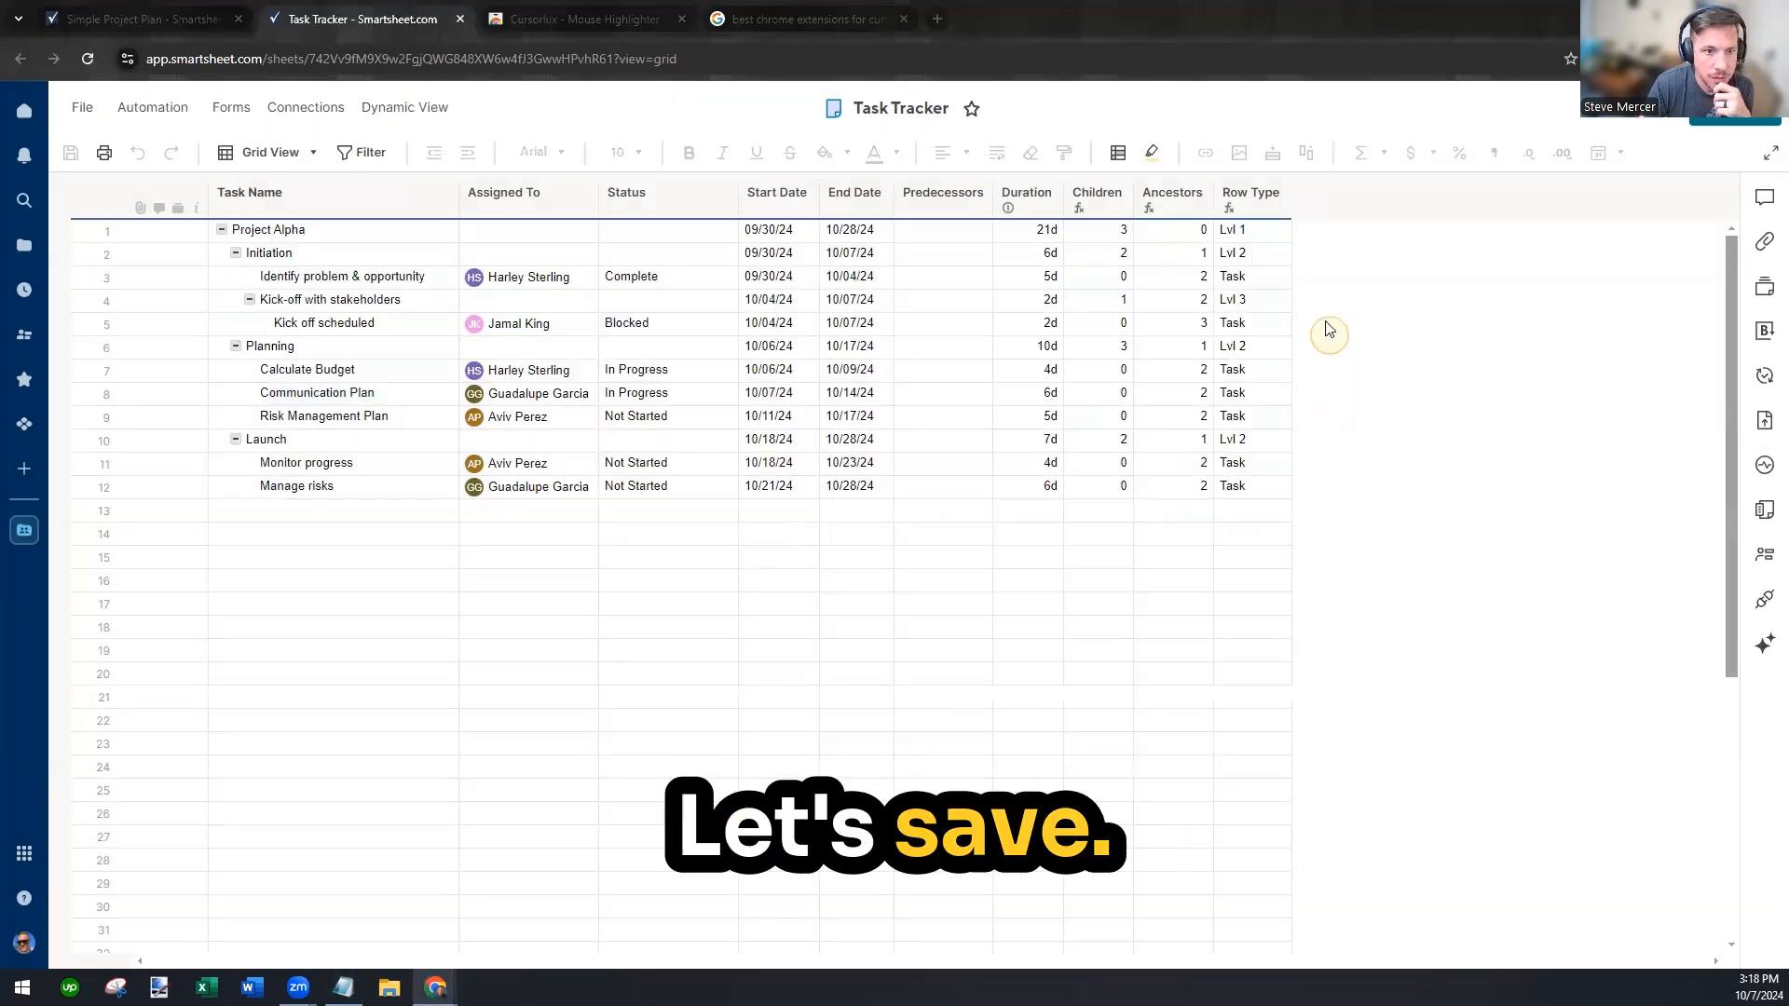
left_click(1234, 231)
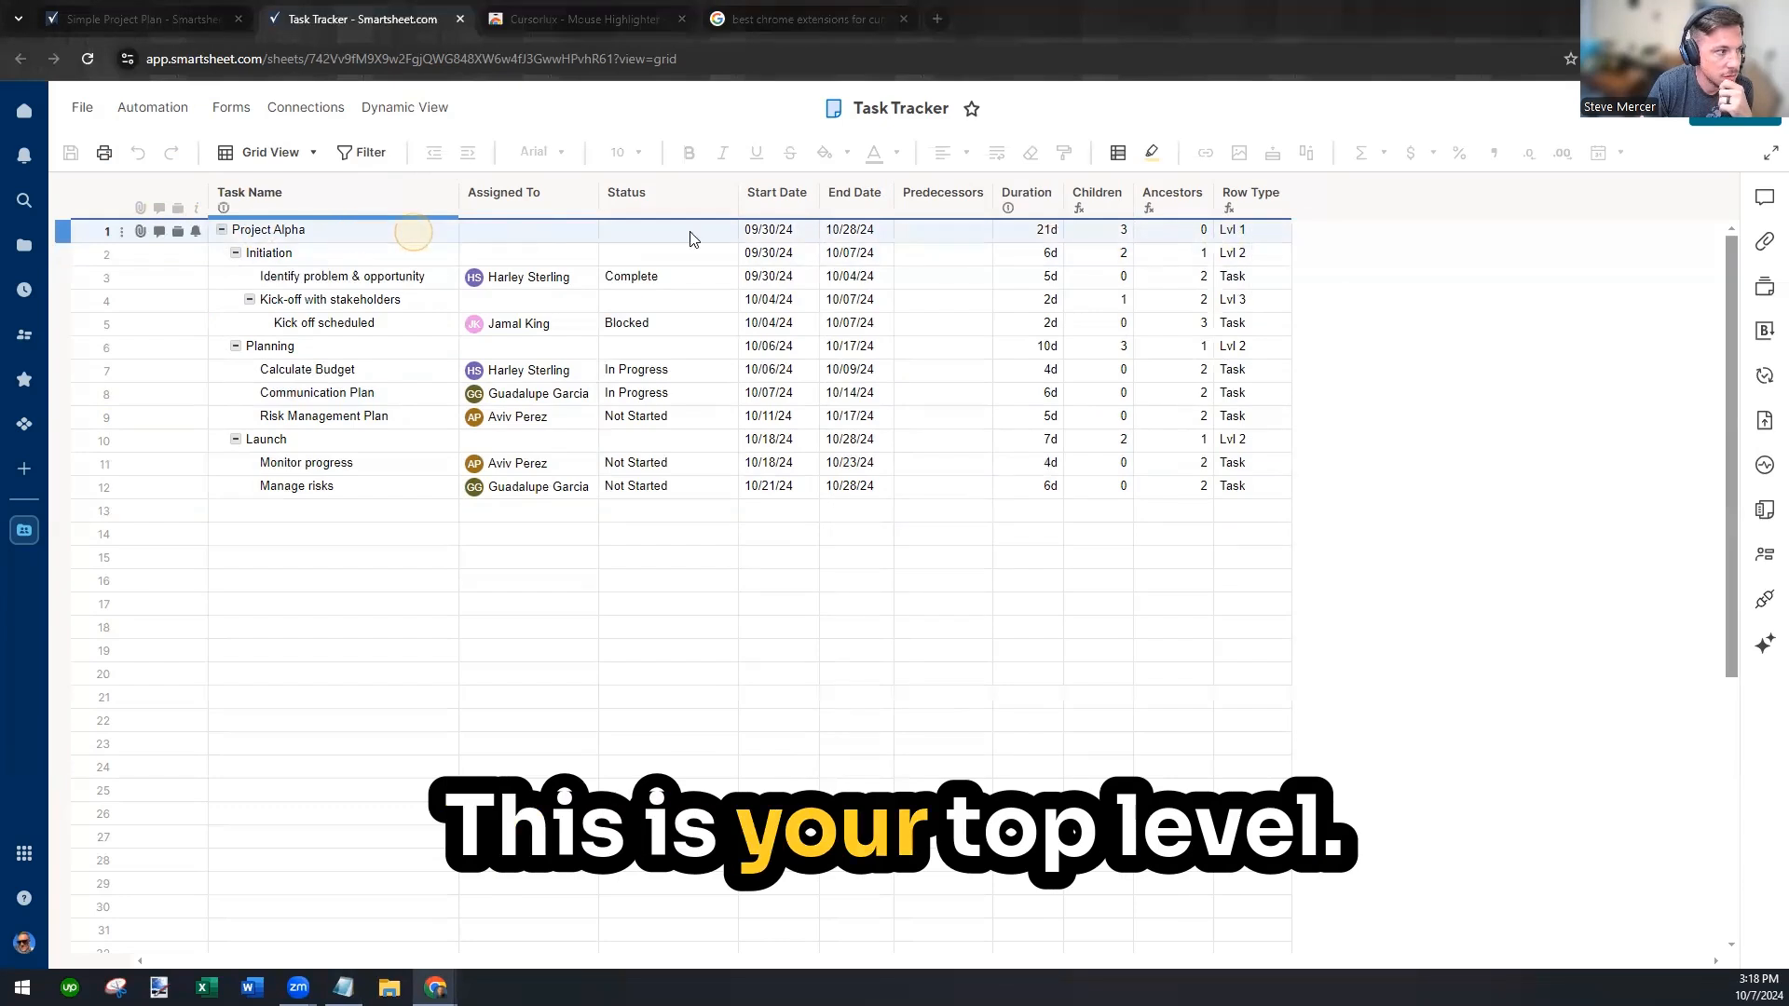
left_click(1232, 276)
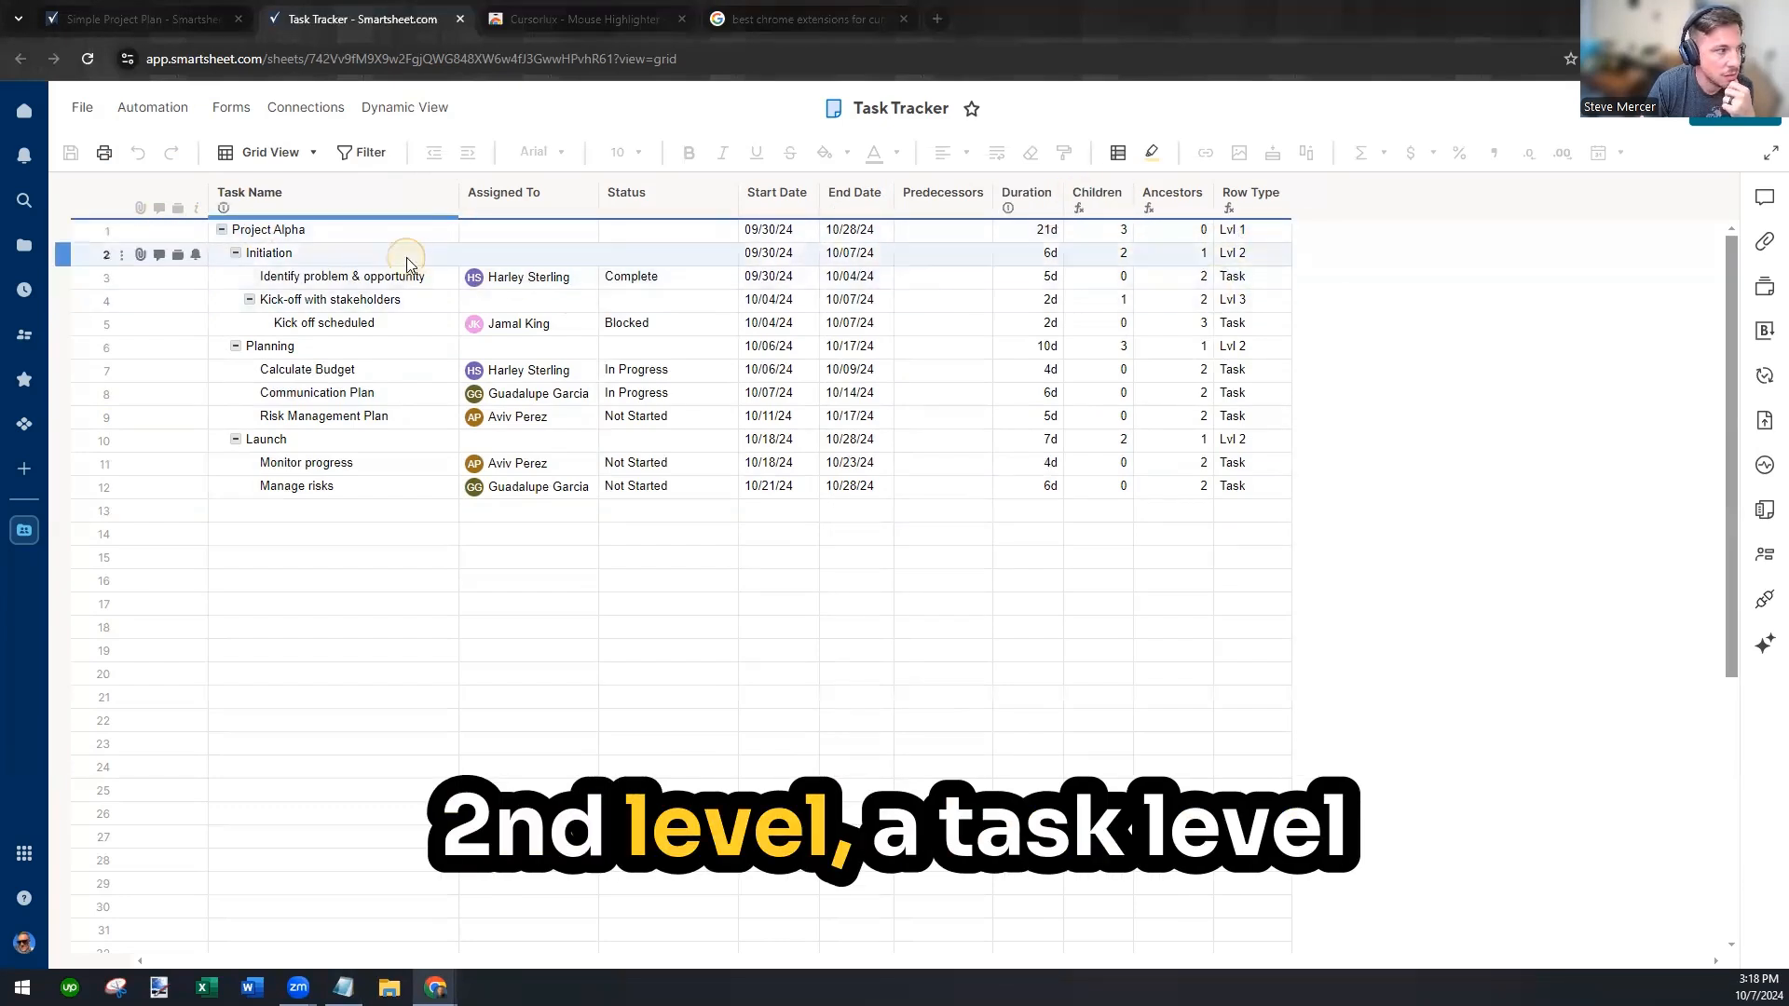
left_click(1198, 300)
left_click(426, 278)
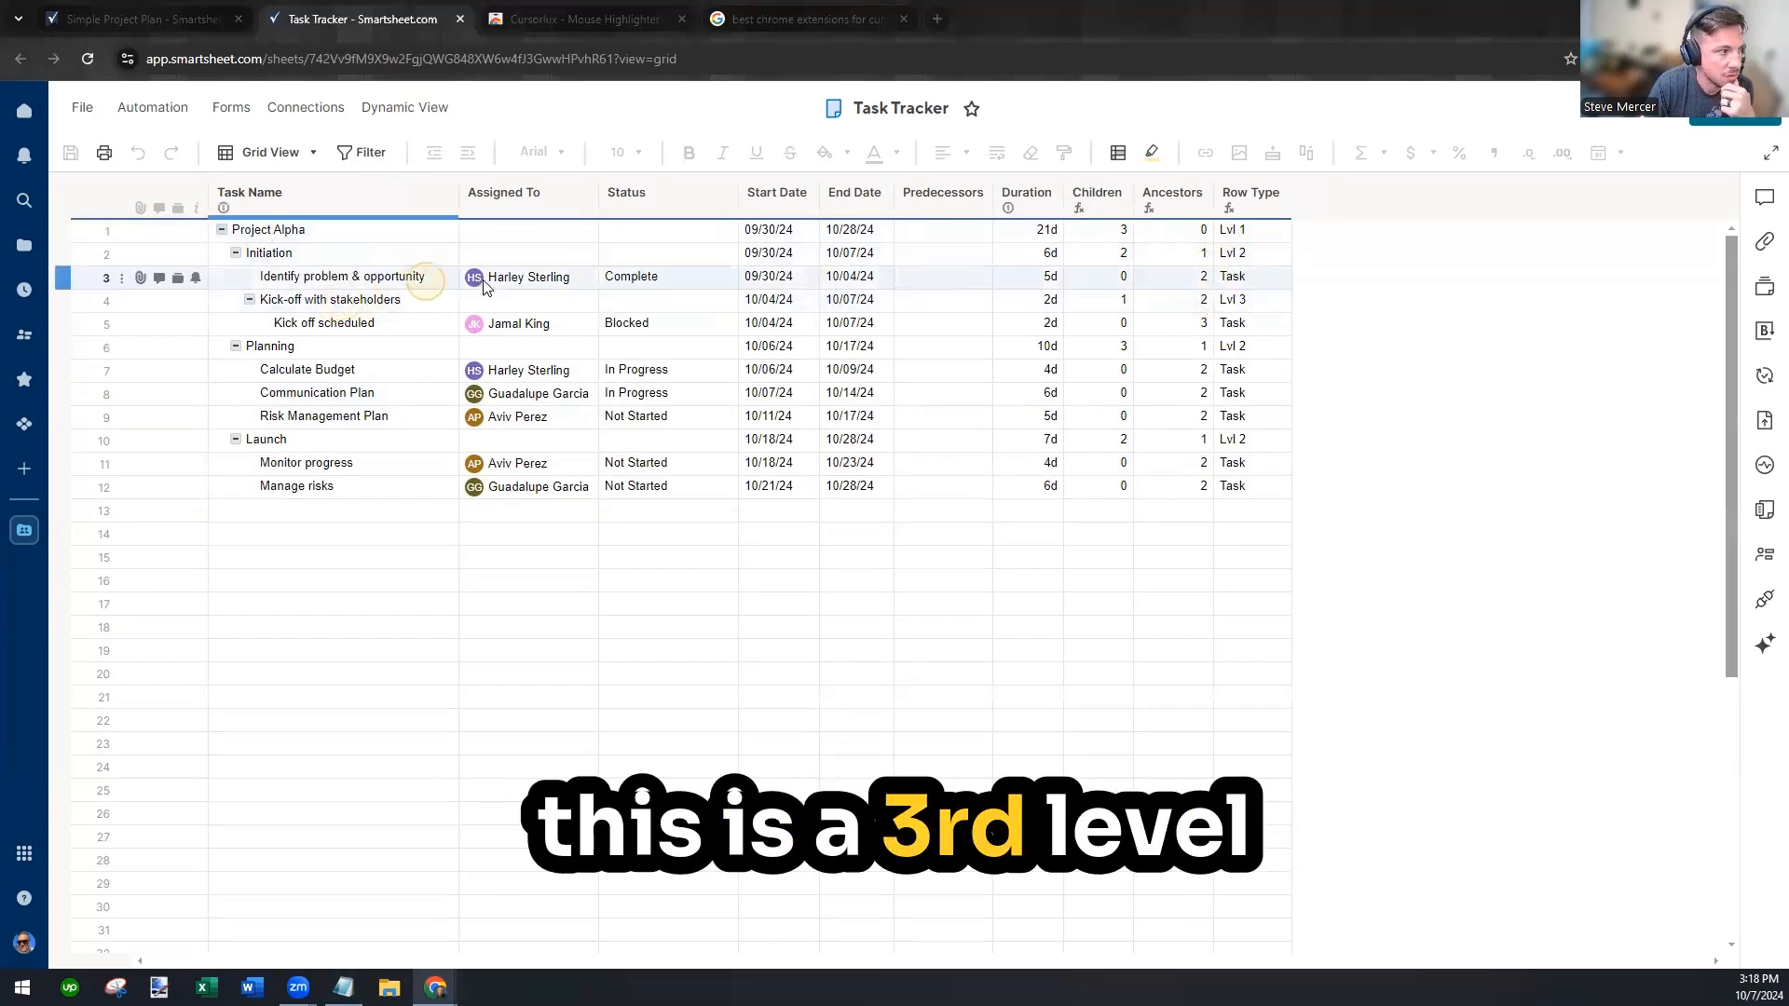
left_click(1231, 369)
left_click(1234, 463)
left_click(620, 505)
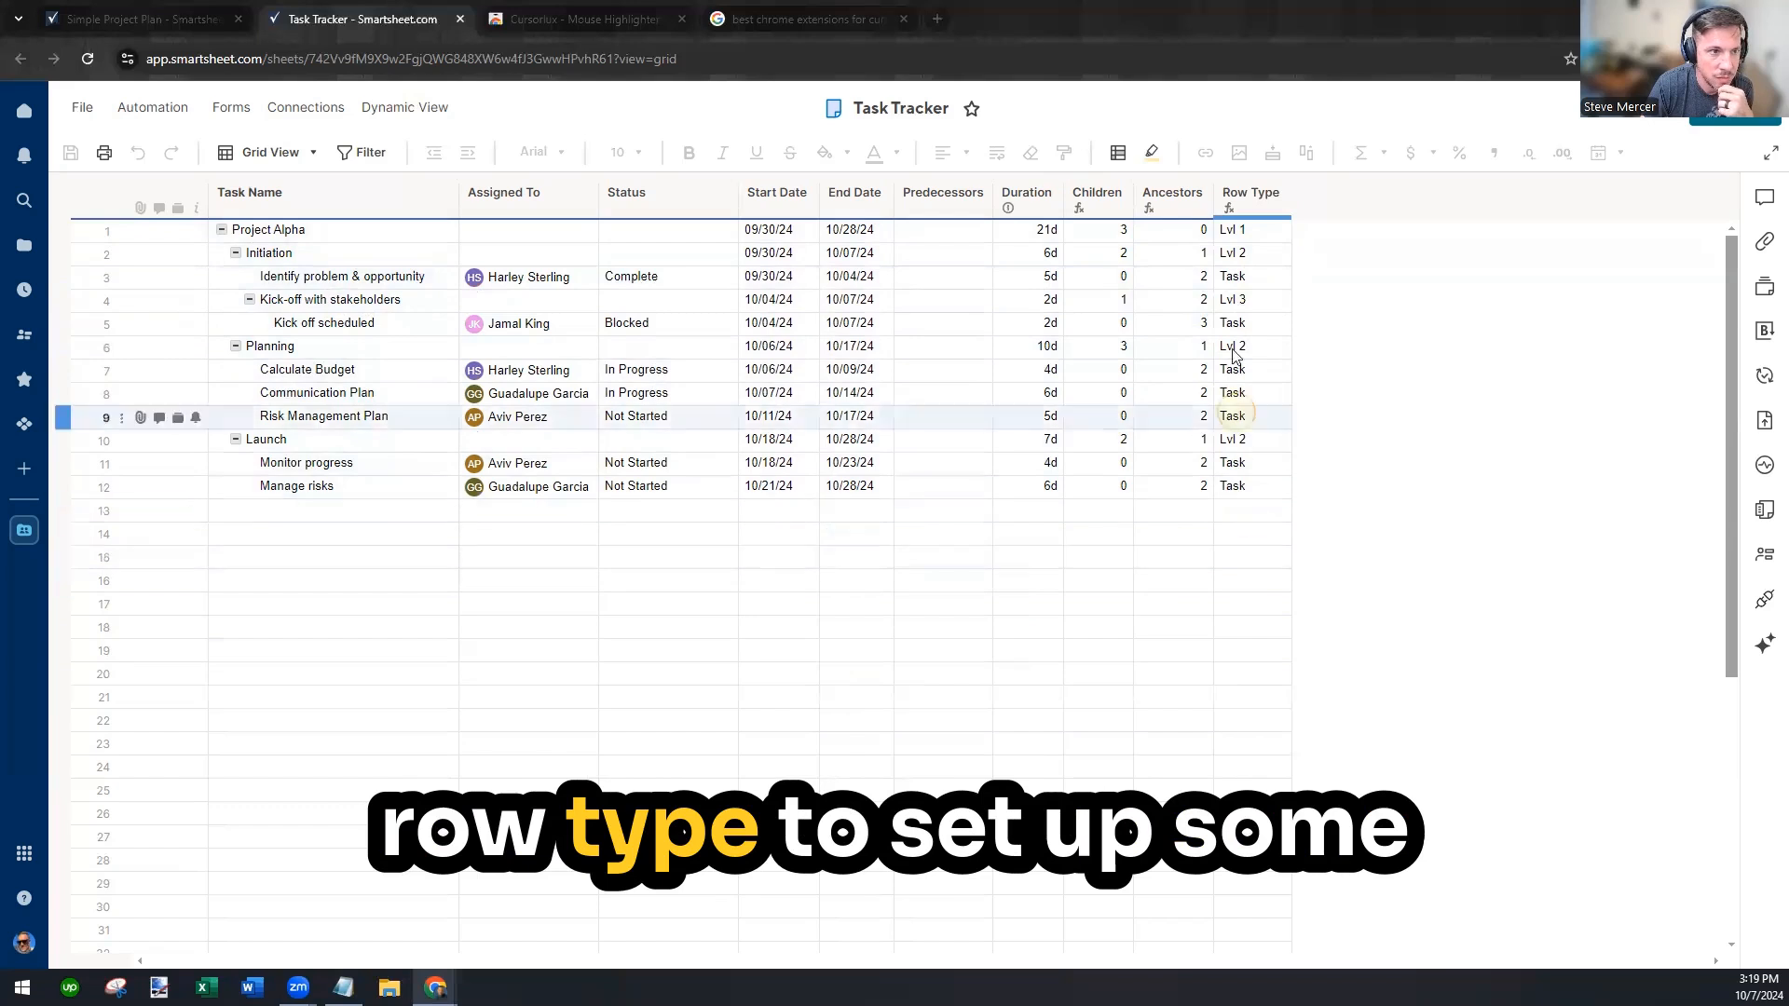
Add a conditional formatting rule that applies when Row Type is Lvl 1
left_click(1118, 153)
left_click(543, 352)
left_click(573, 399)
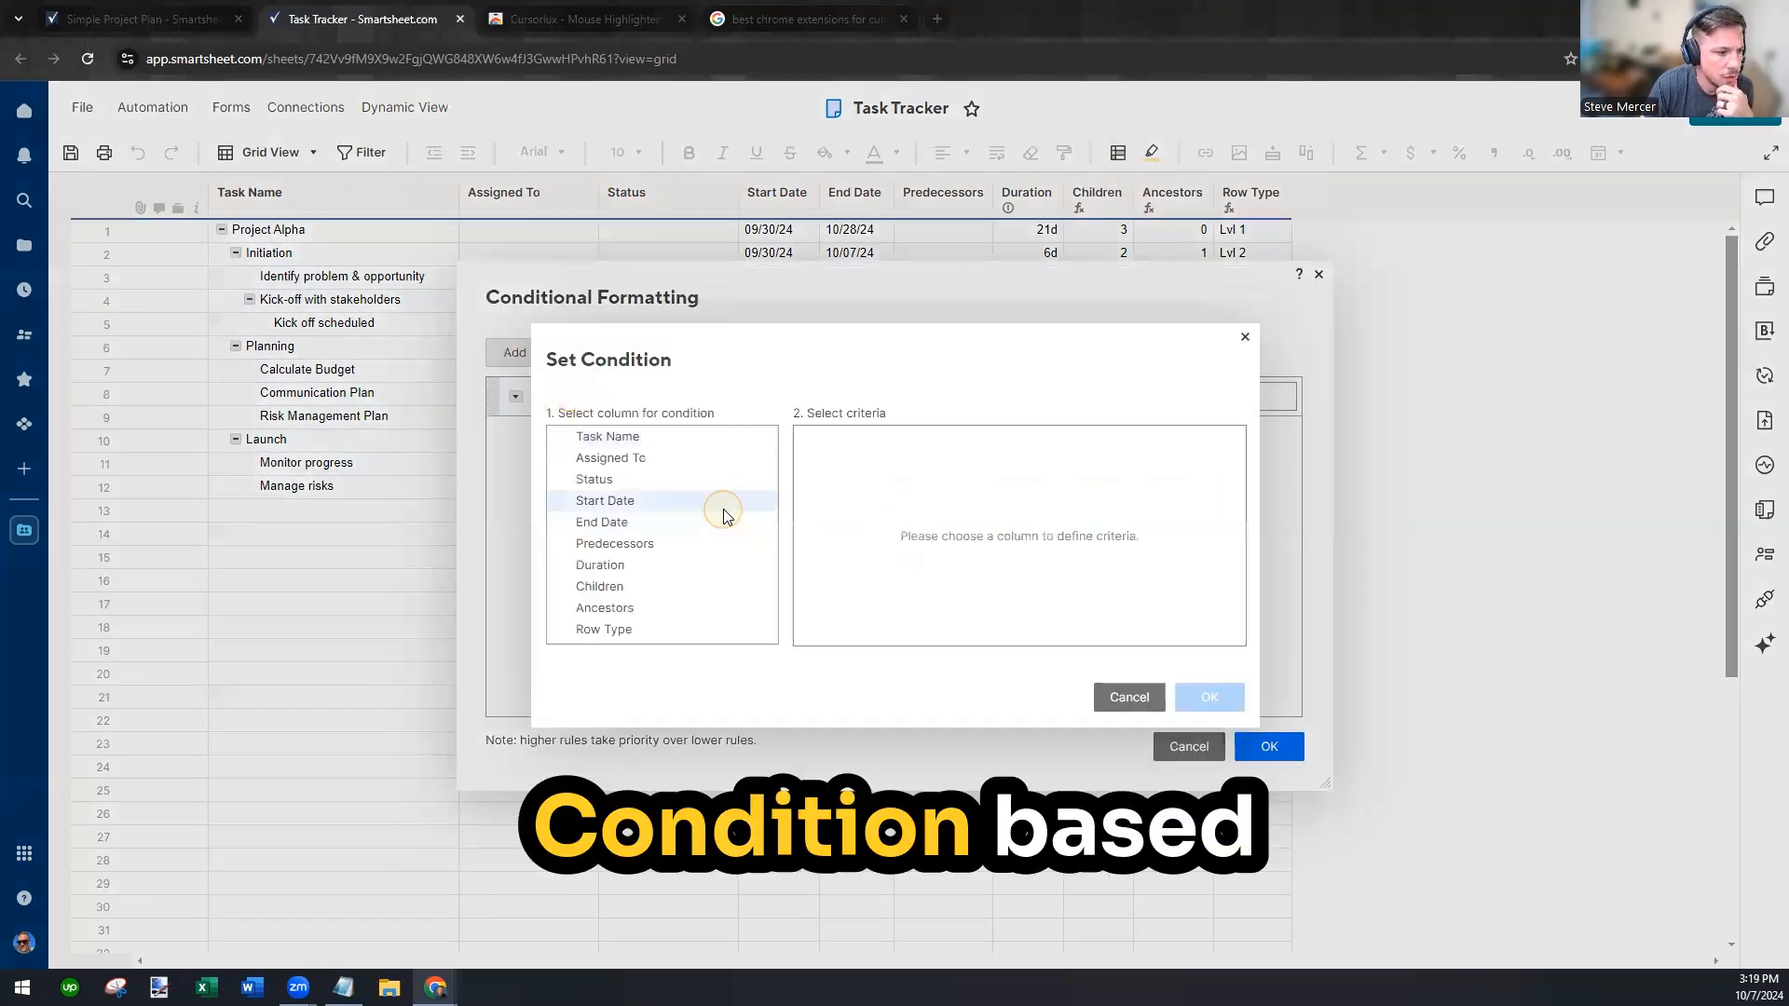
left_click(681, 632)
left_click(992, 459)
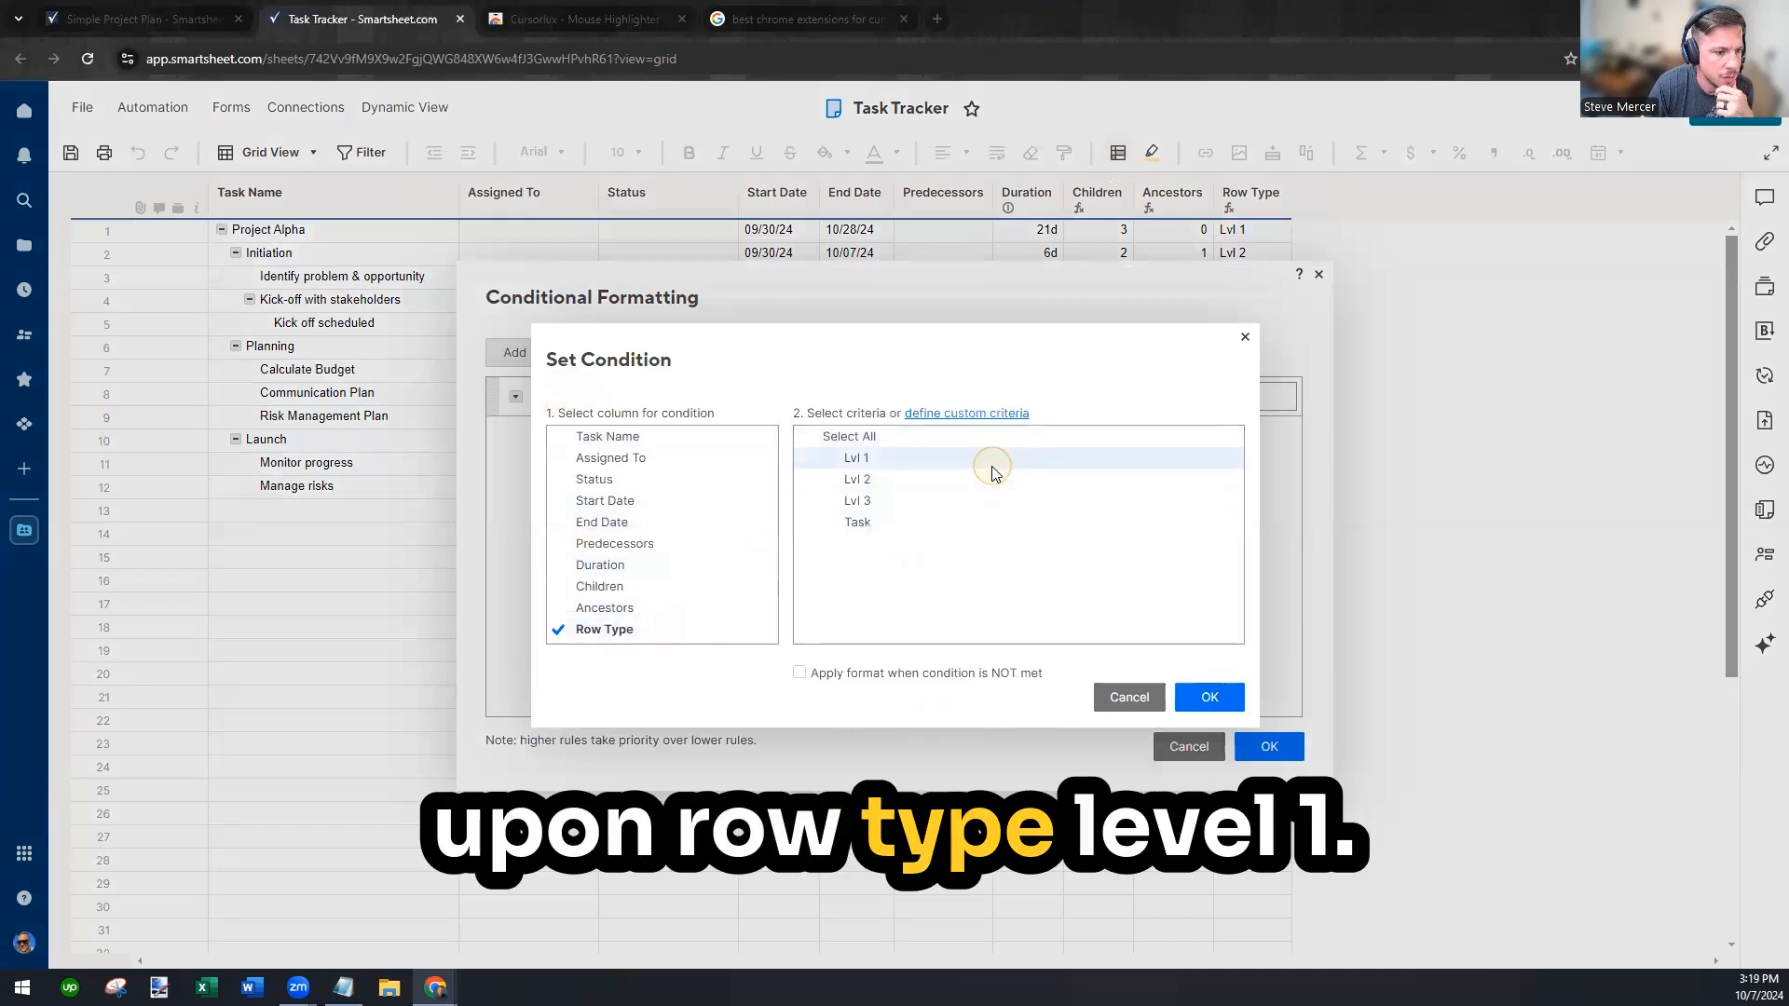
left_click(1209, 697)
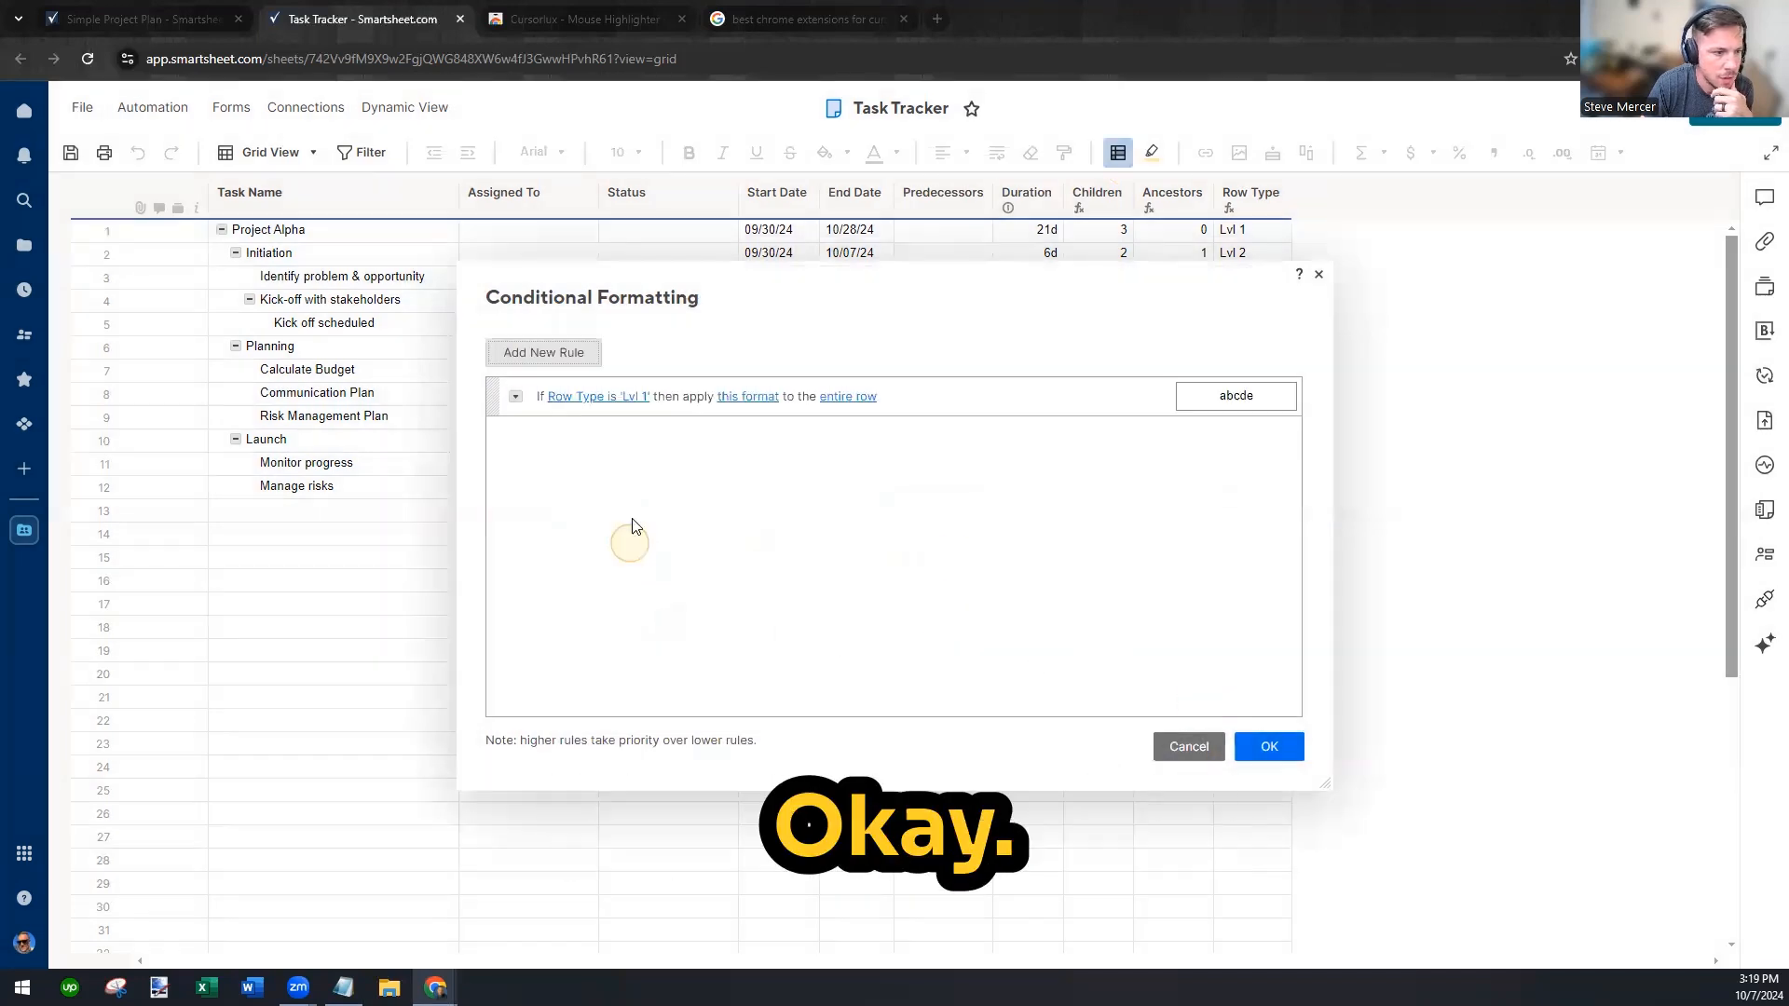
Format the Lvl 1 rule with a dark blue background and white, bold, size 18 text
left_click(748, 398)
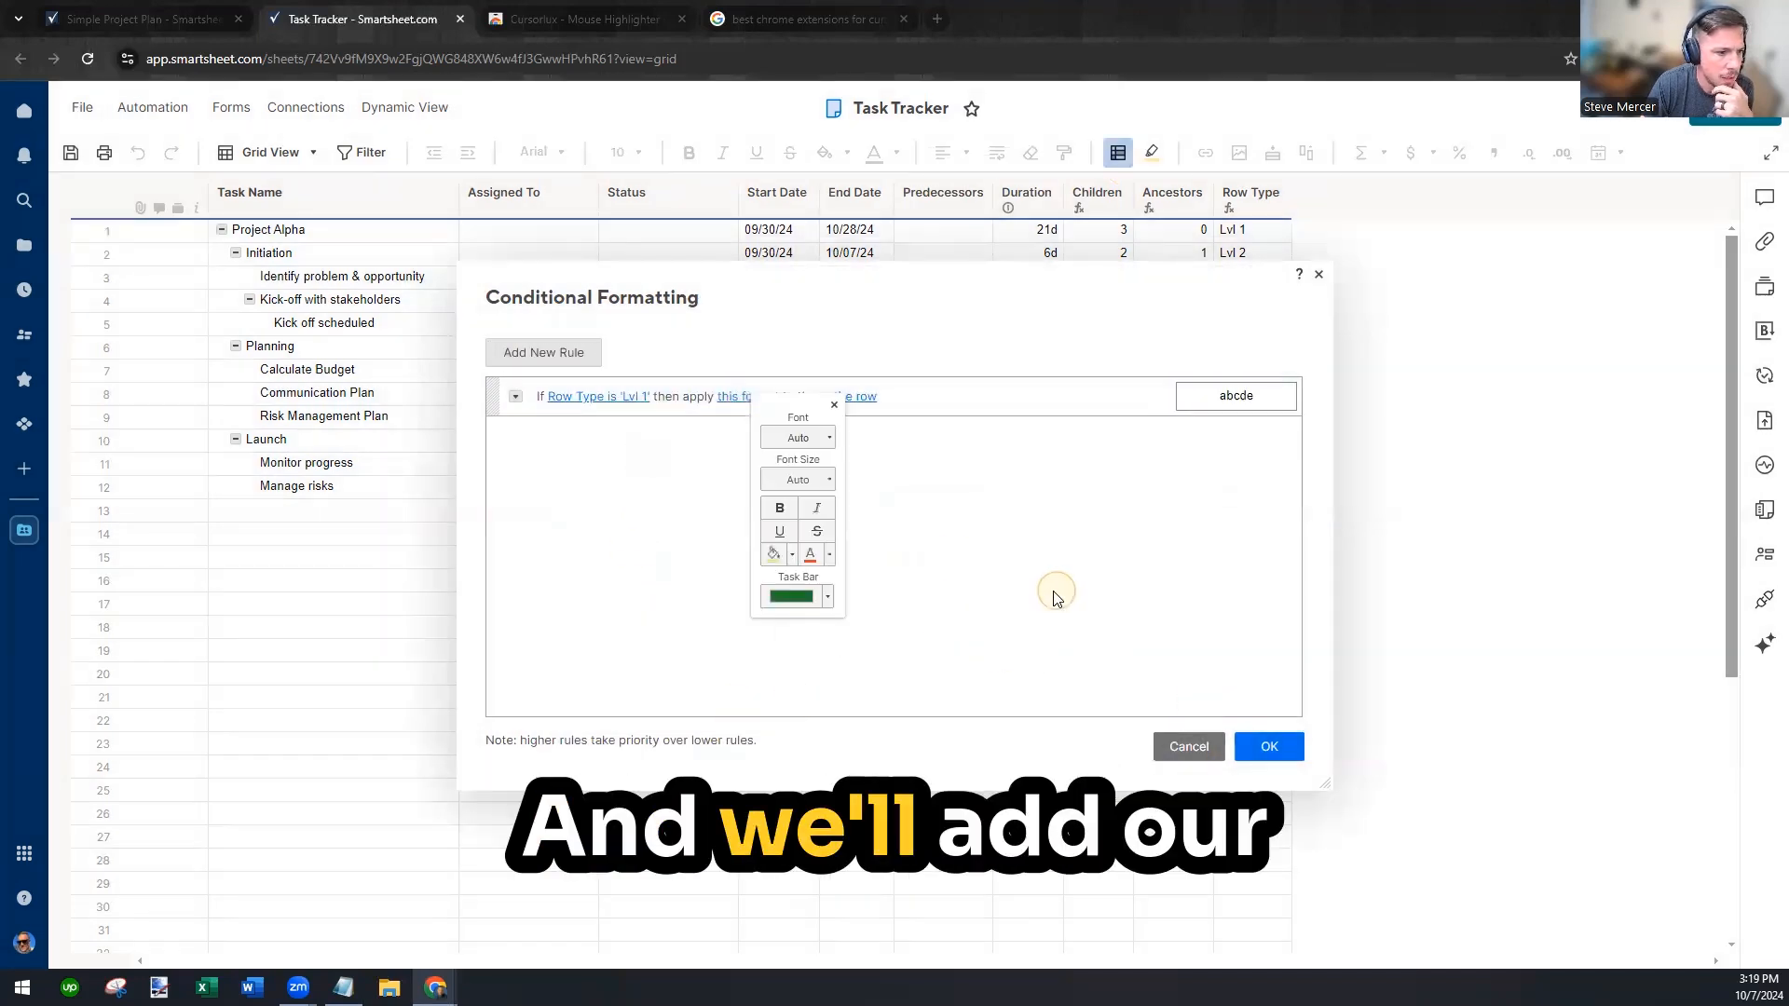
left_click(795, 555)
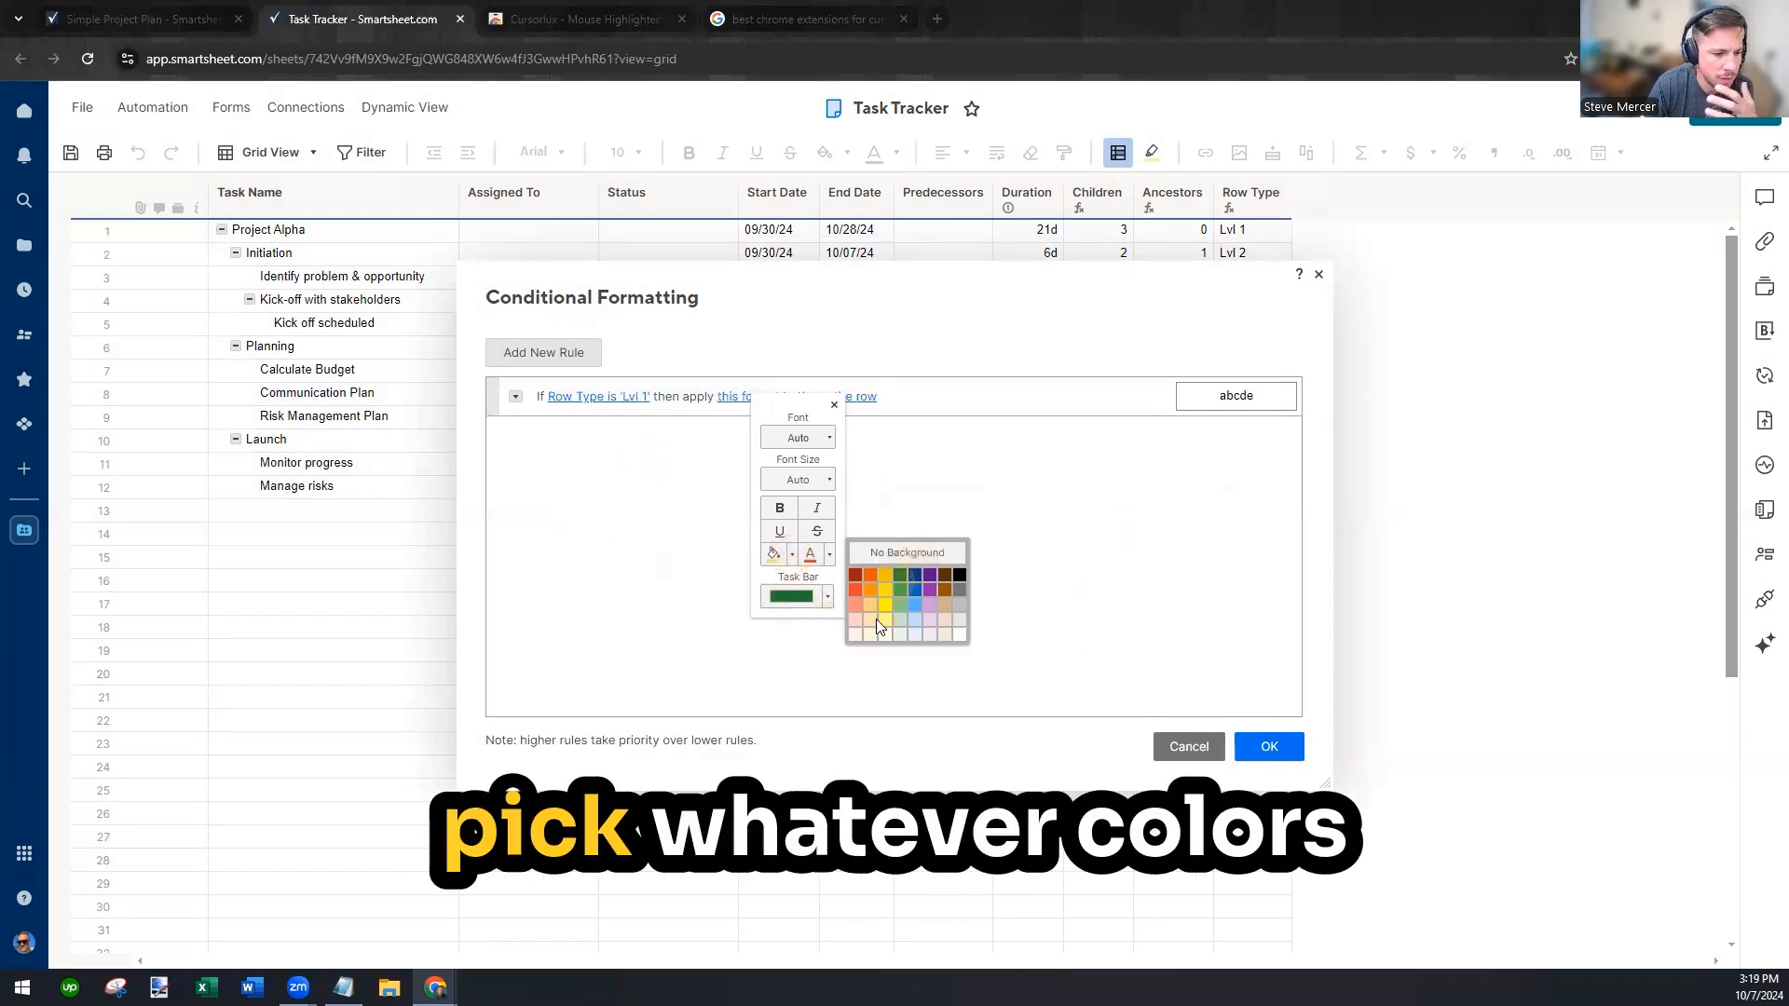
left_click(914, 578)
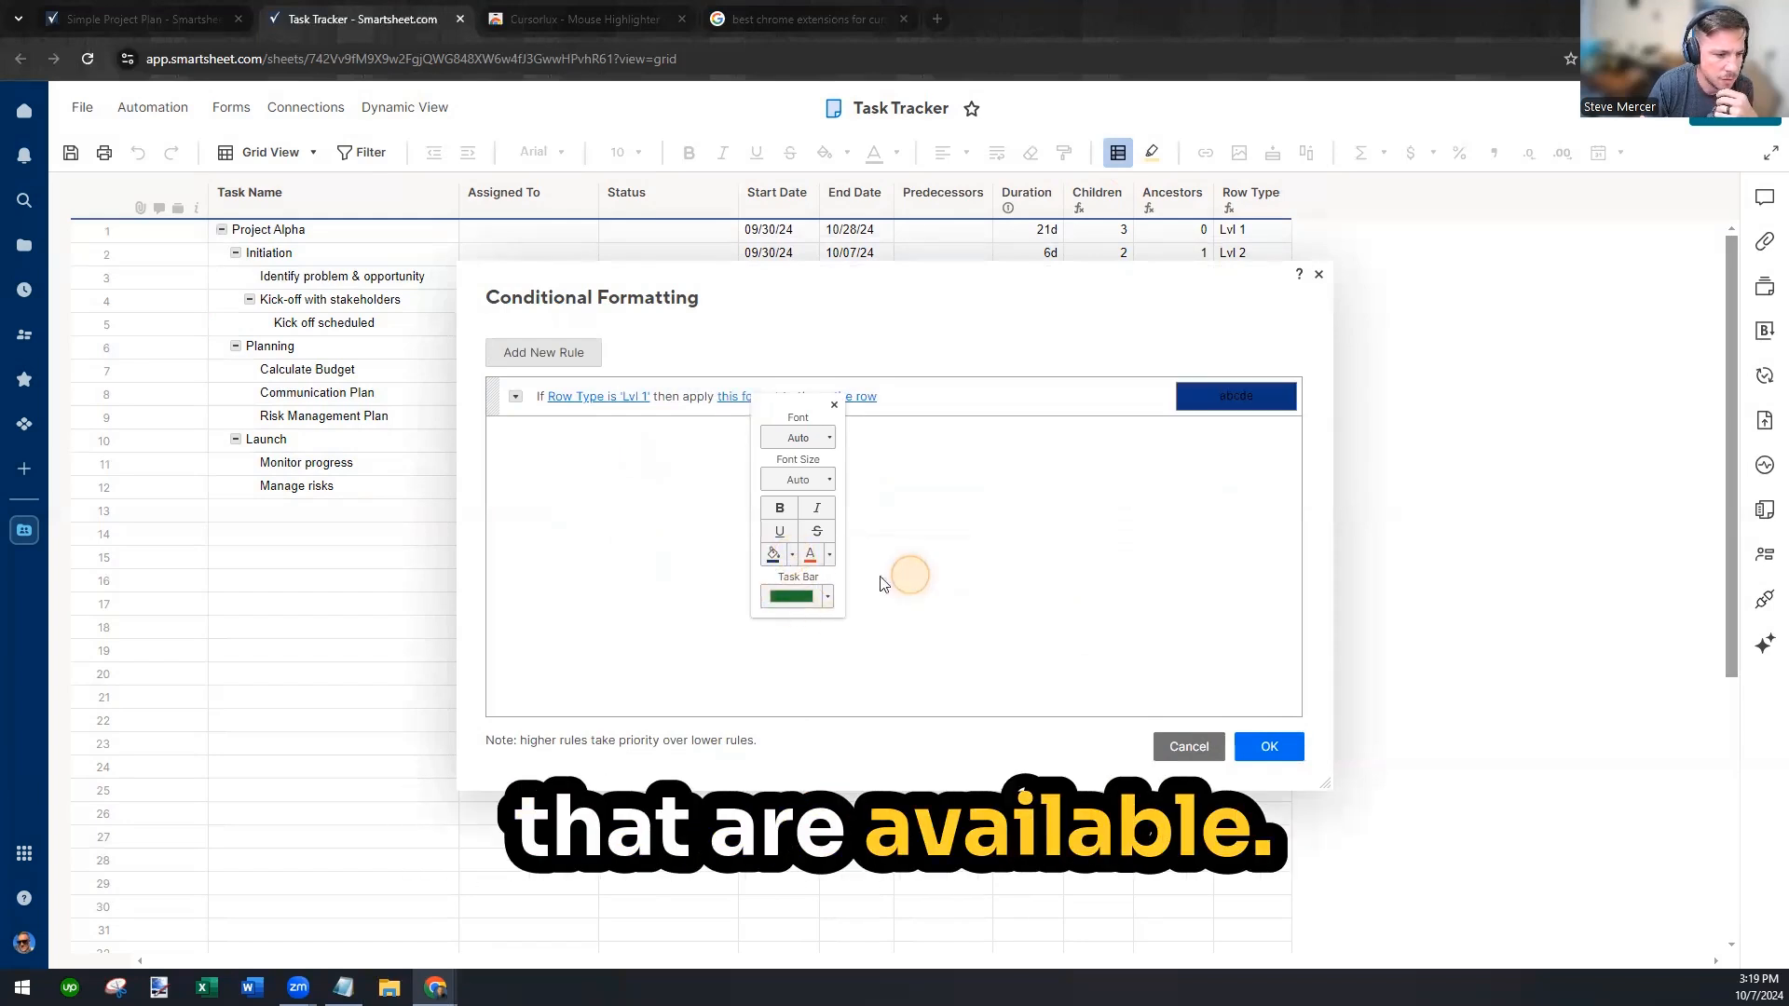
left_click(829, 556)
left_click(960, 637)
left_click(828, 478)
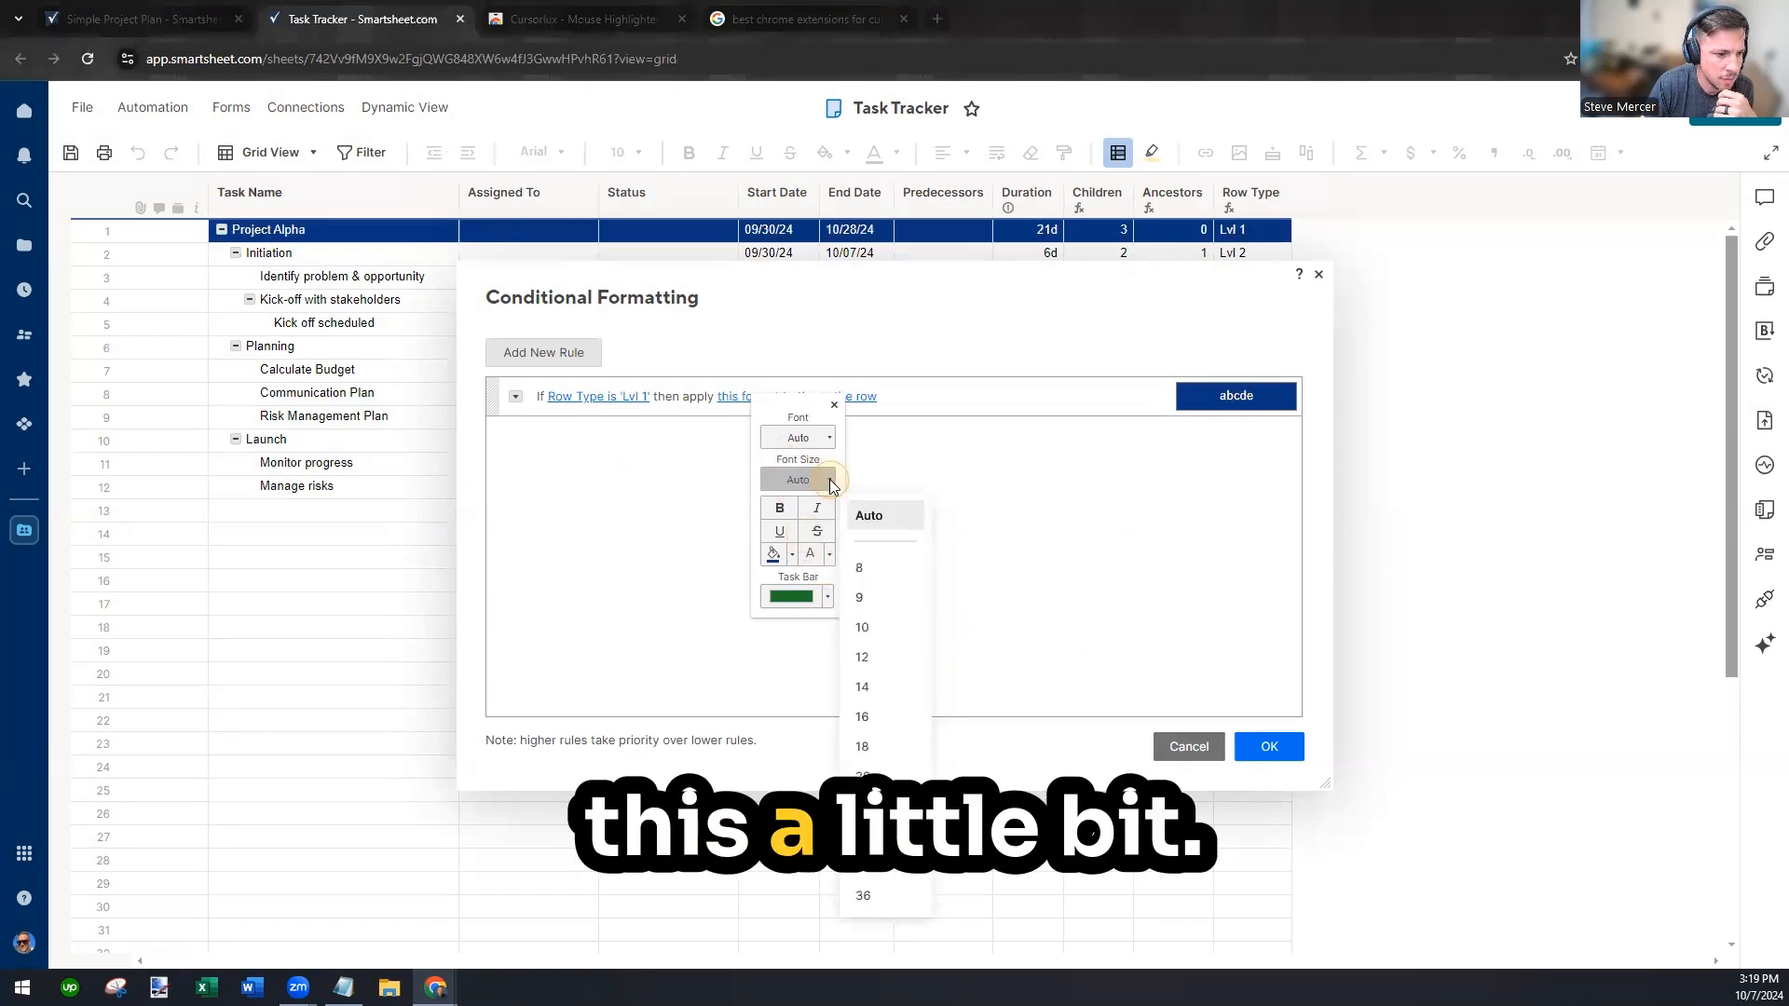
left_click(863, 747)
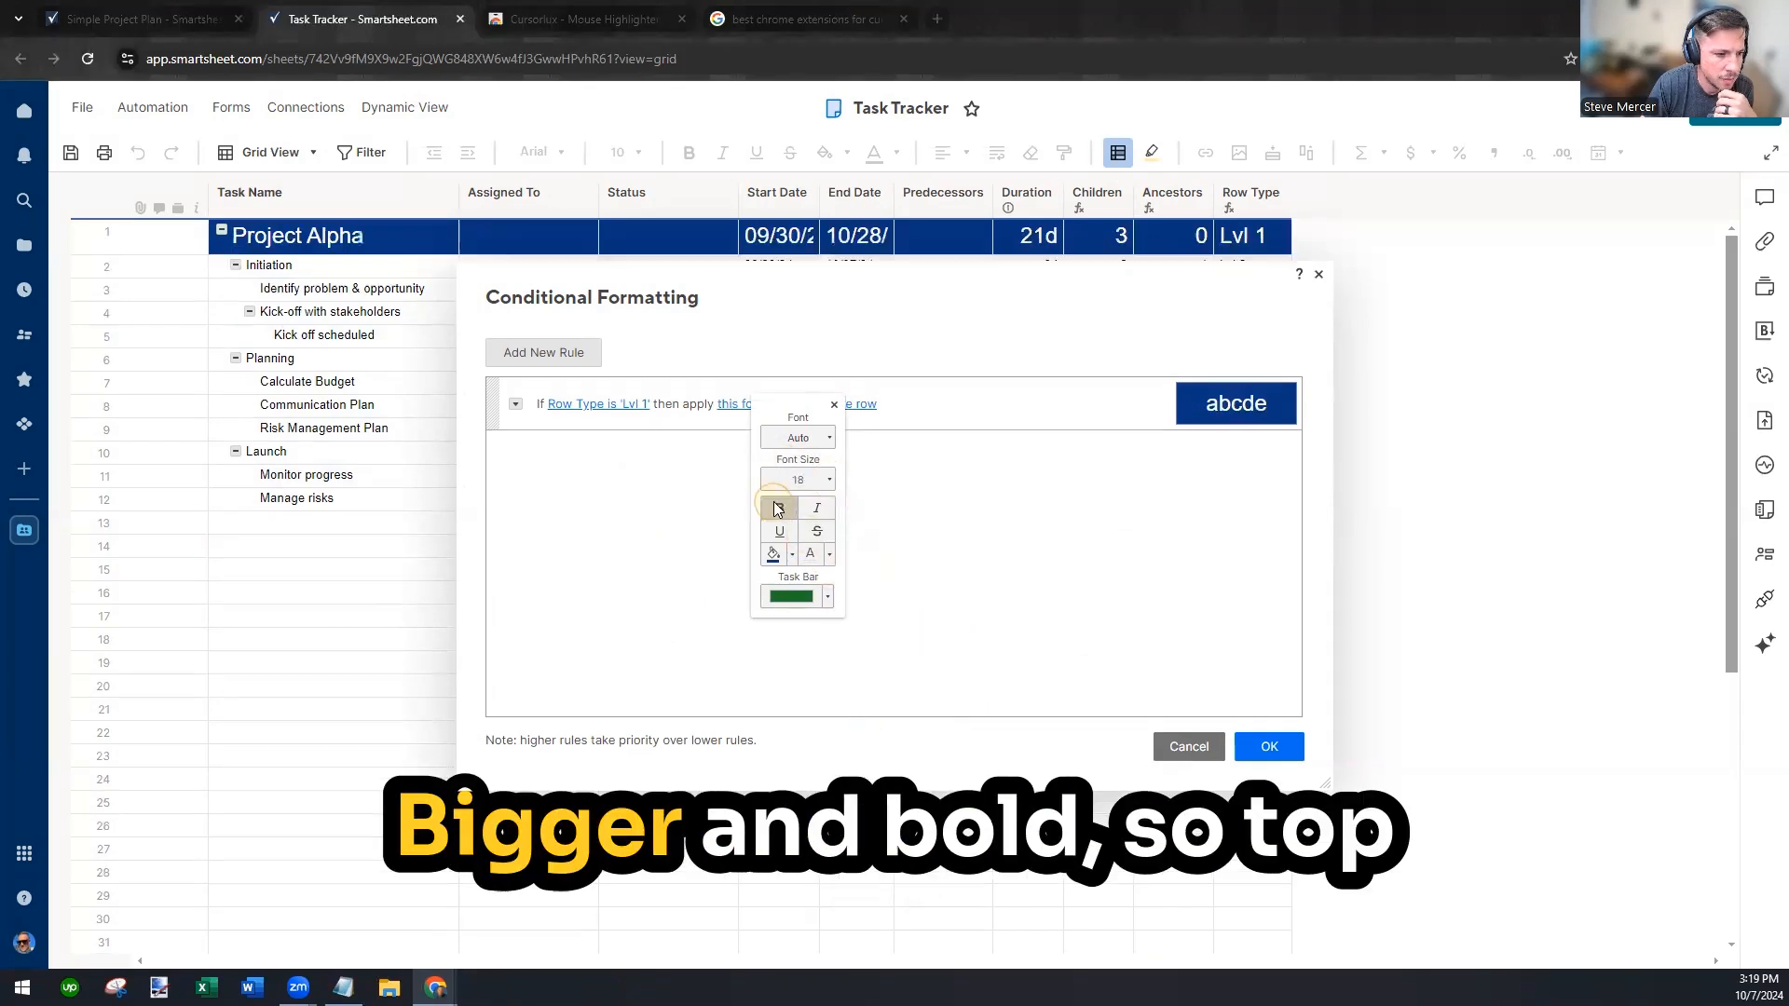
left_click(908, 571)
Clone the Lvl 1 formatting rule and set the copy's condition to Row Type Lvl 2
left_click(516, 404)
left_click(594, 481)
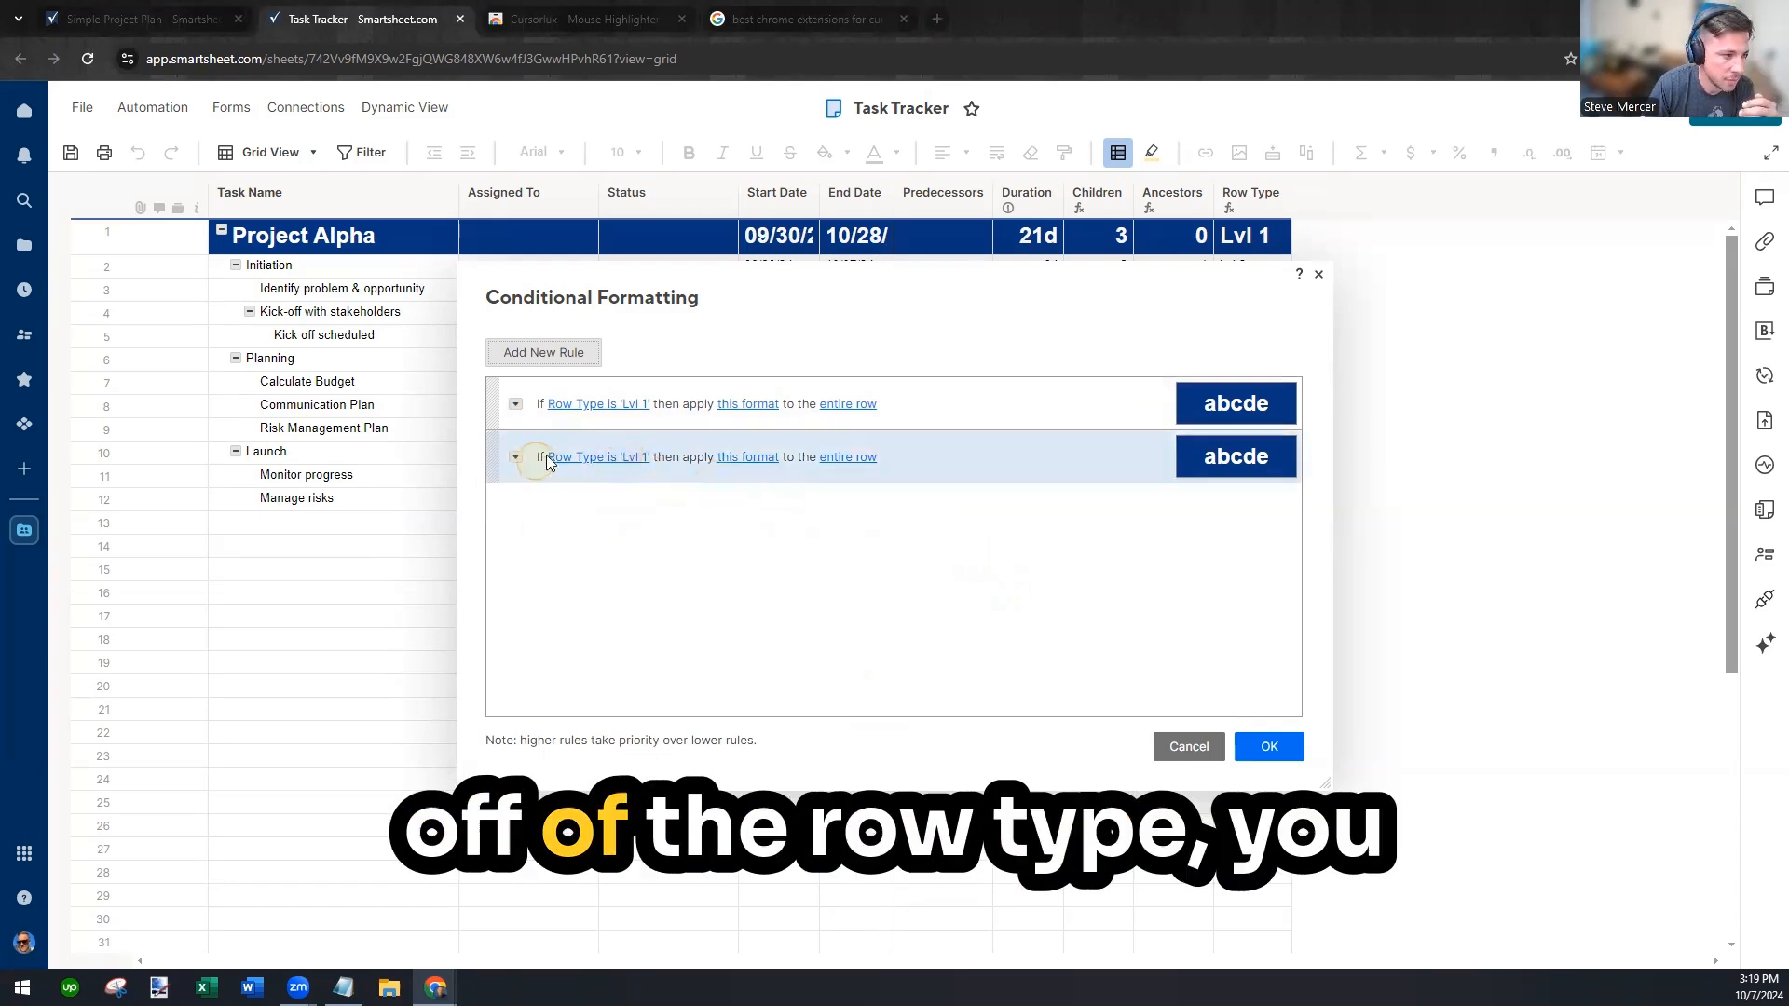
left_click(515, 457)
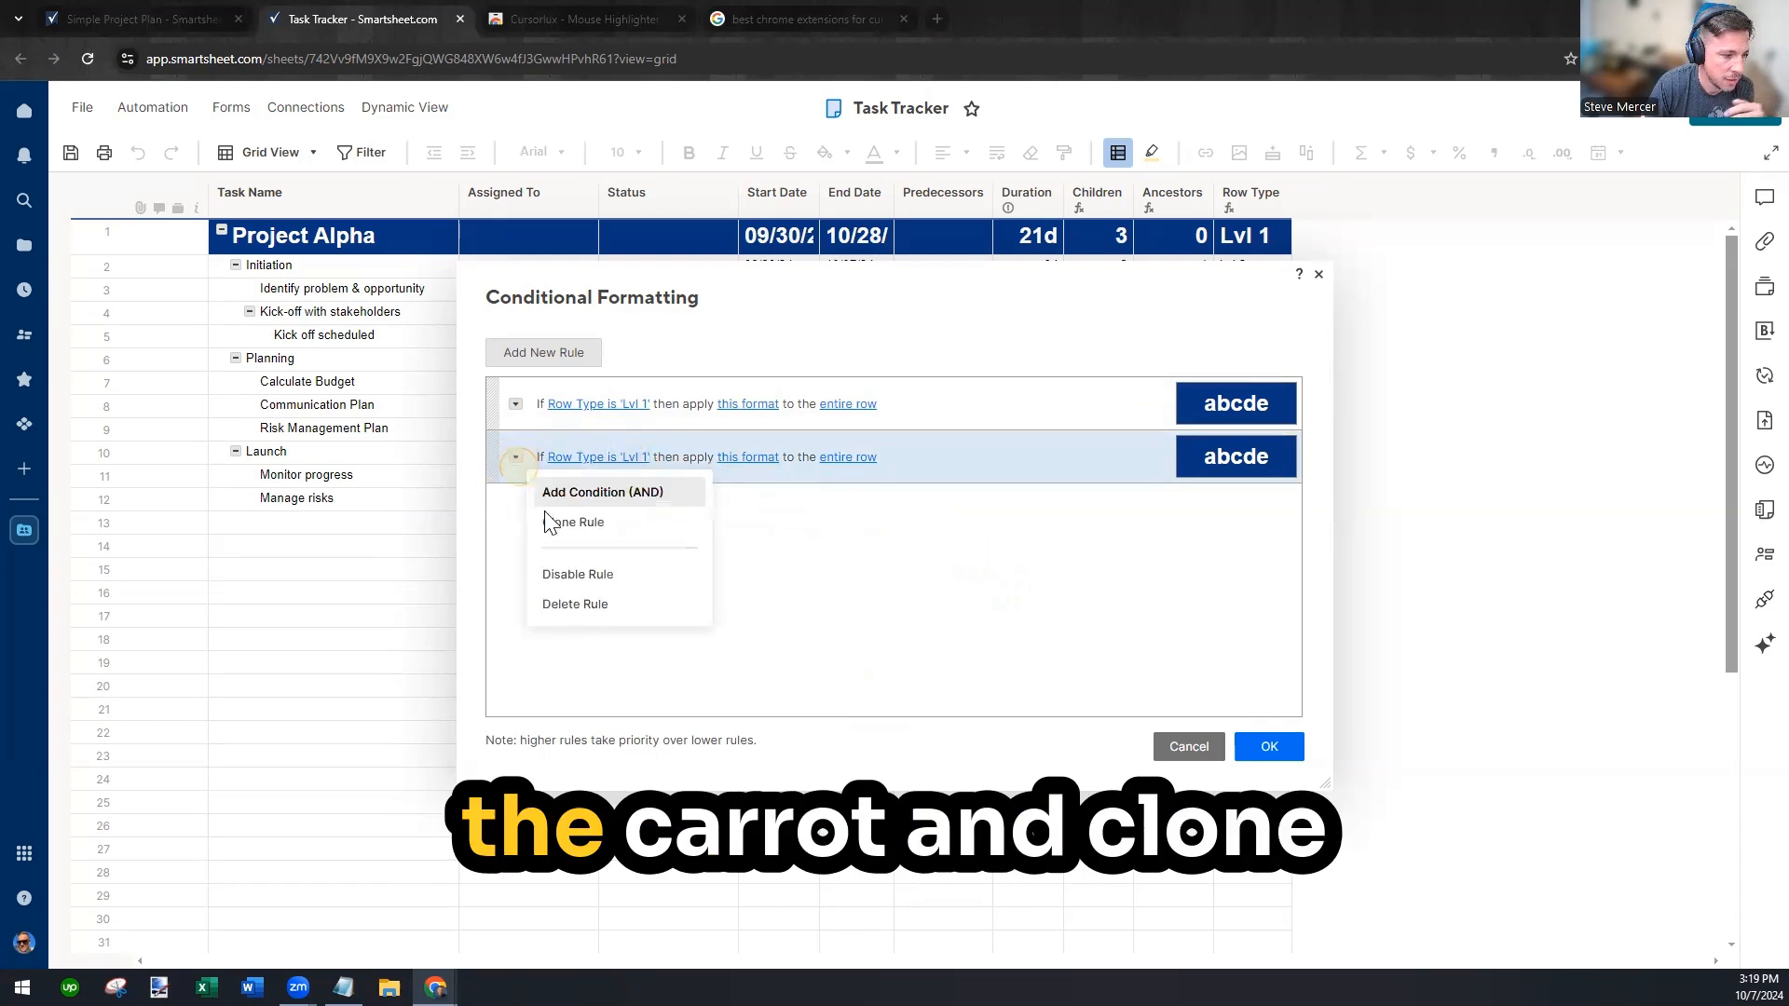
left_click(619, 458)
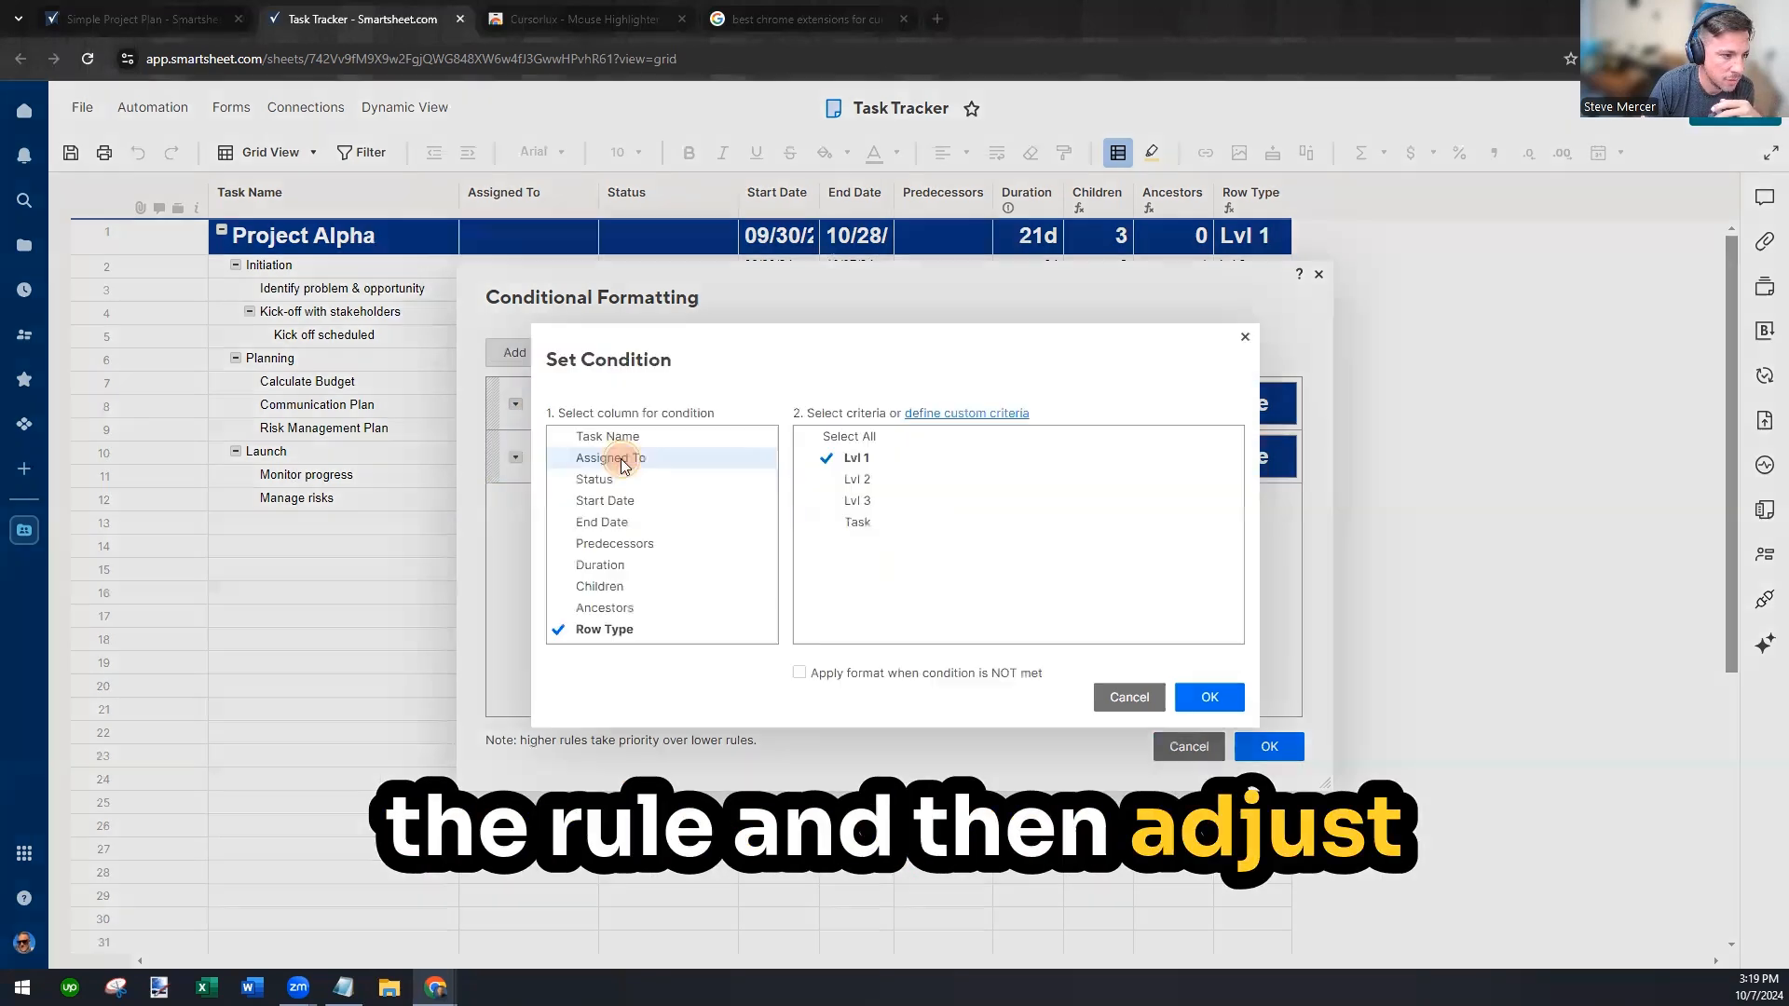
left_click(893, 479)
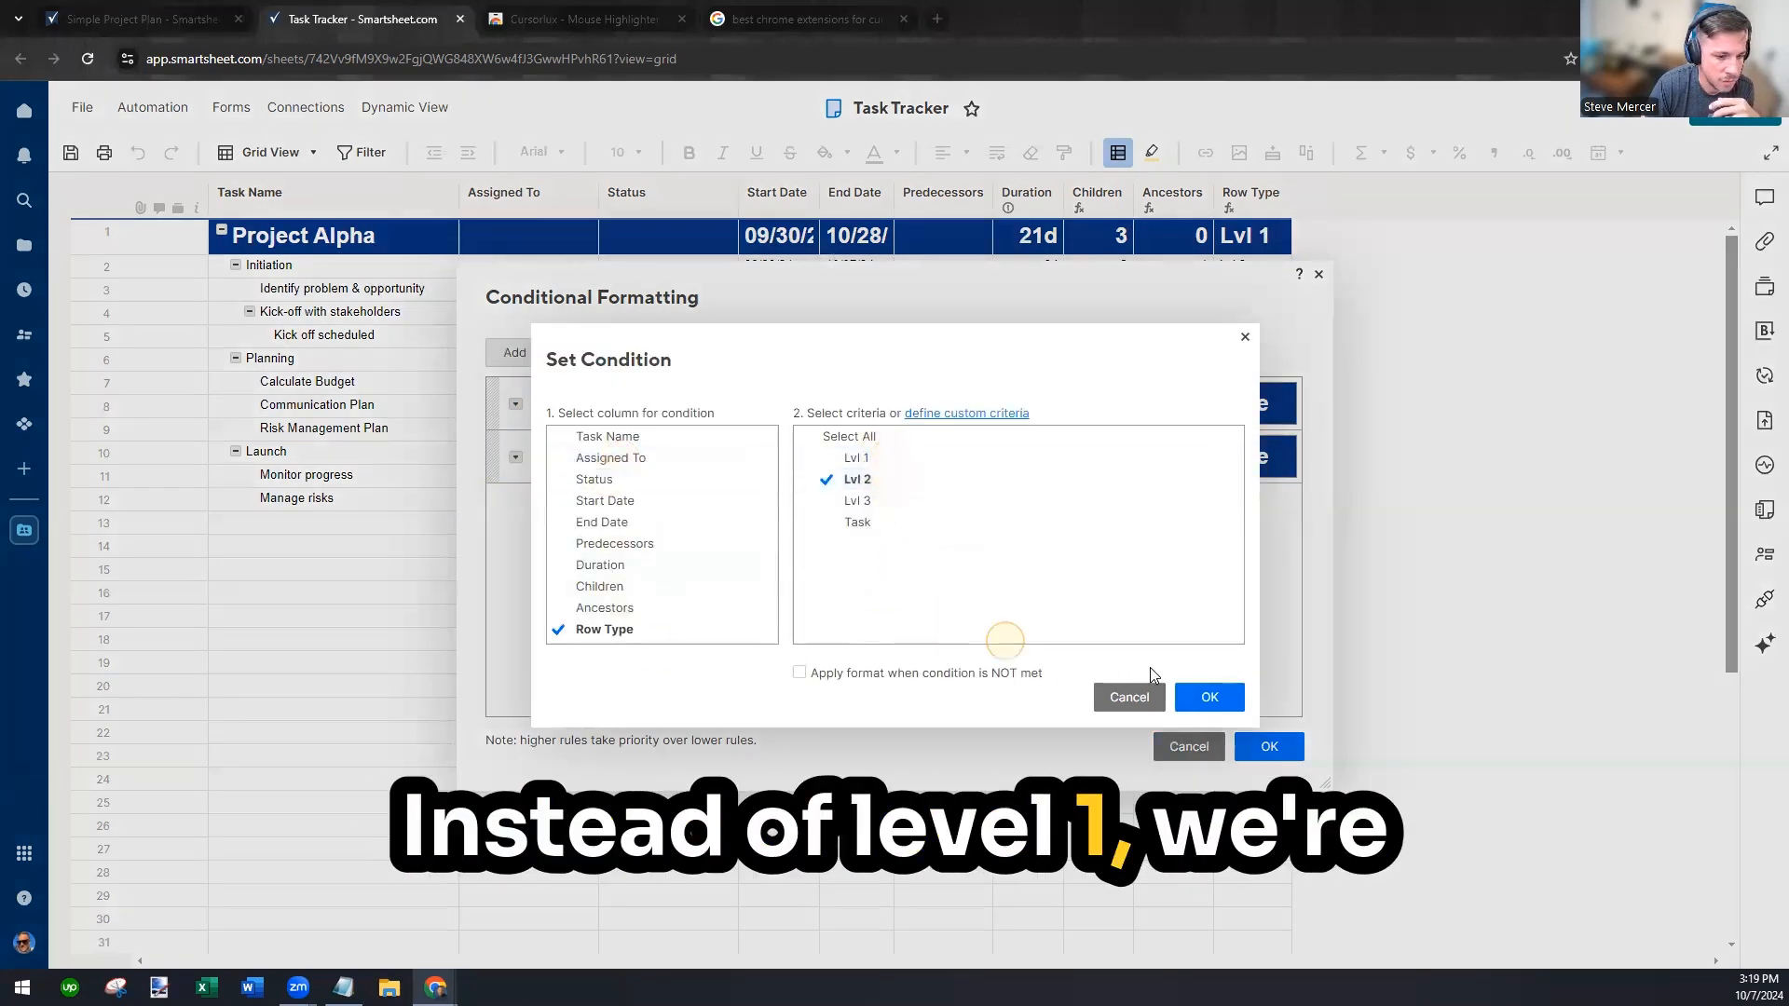
left_click(1210, 697)
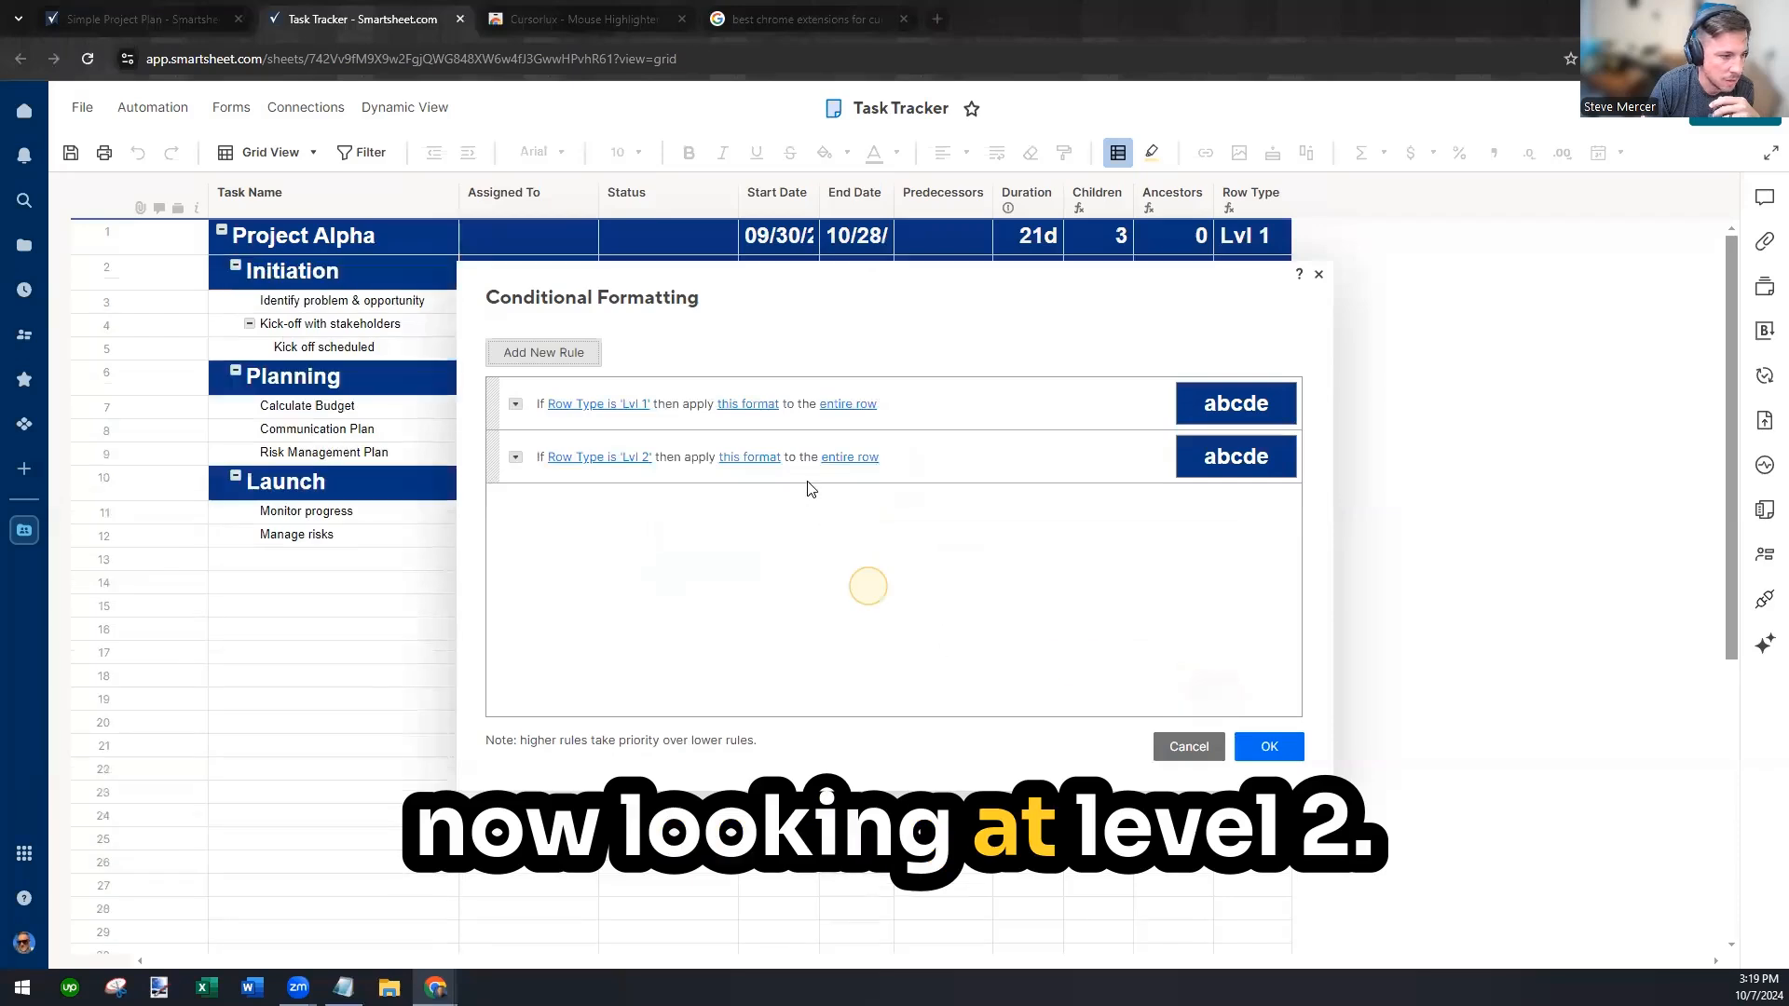
Give the Lvl 2 rule a lighter blue background and a font size smaller than 18, and clone that rule
left_click(758, 457)
left_click(806, 618)
left_click(932, 650)
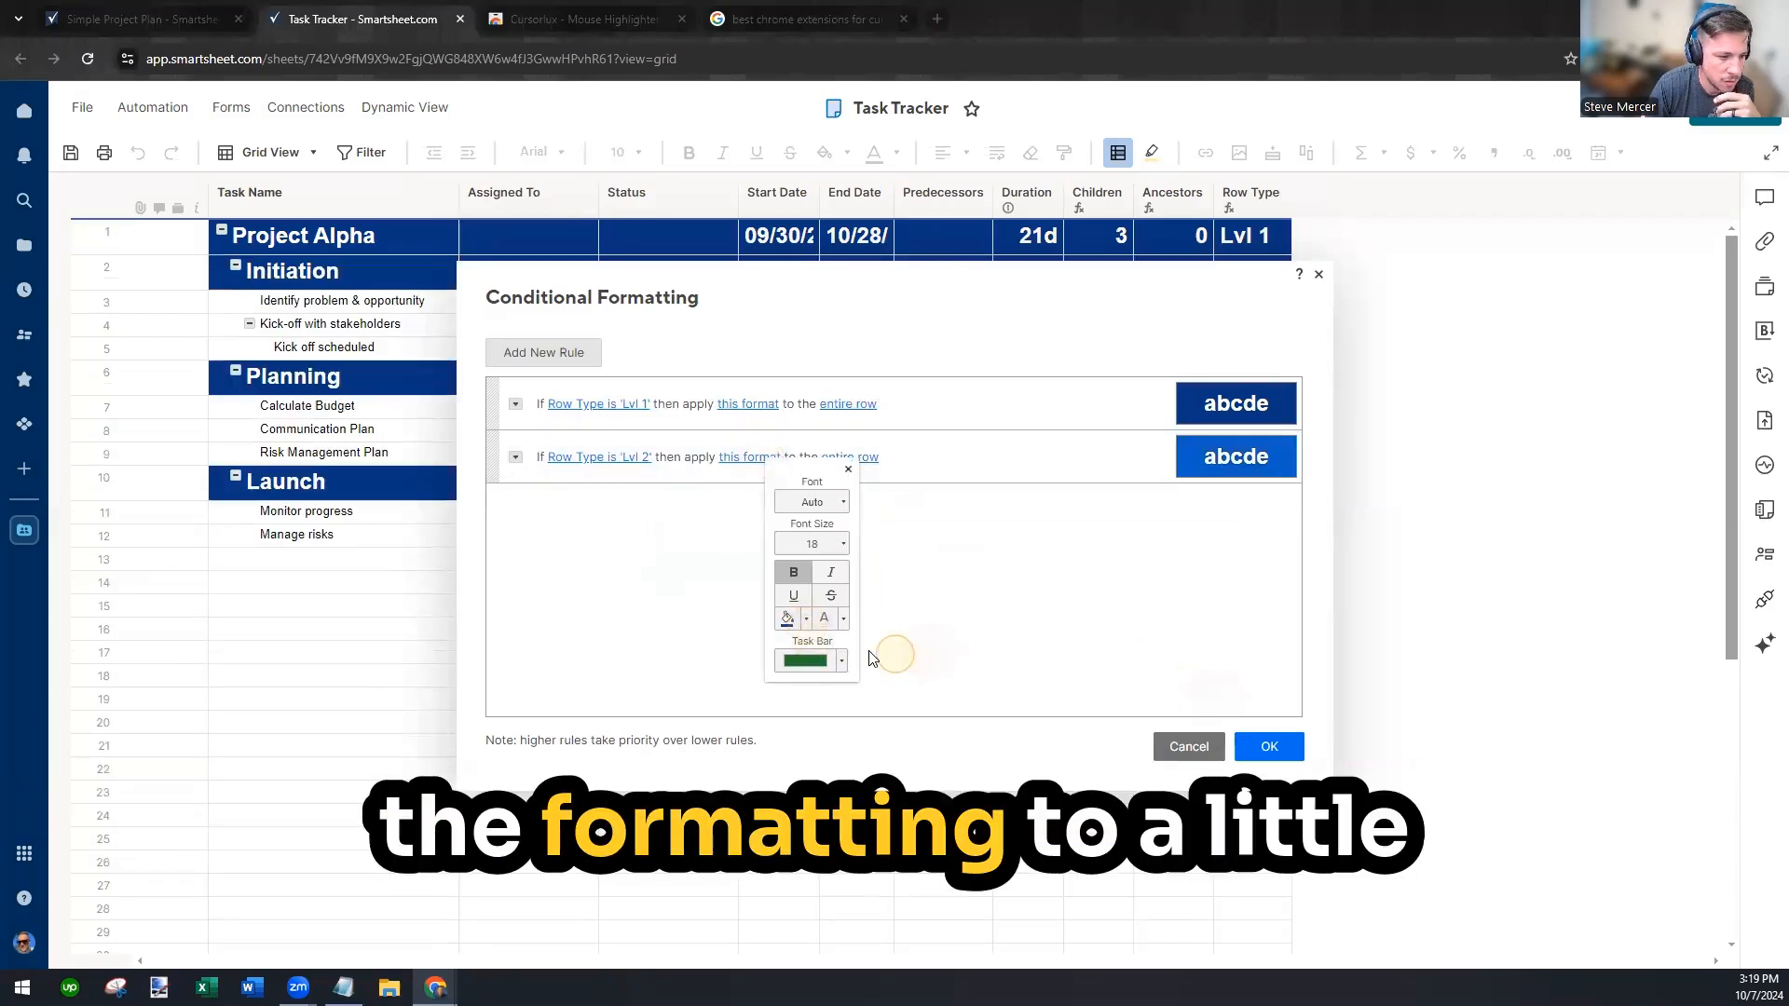
left_click(830, 545)
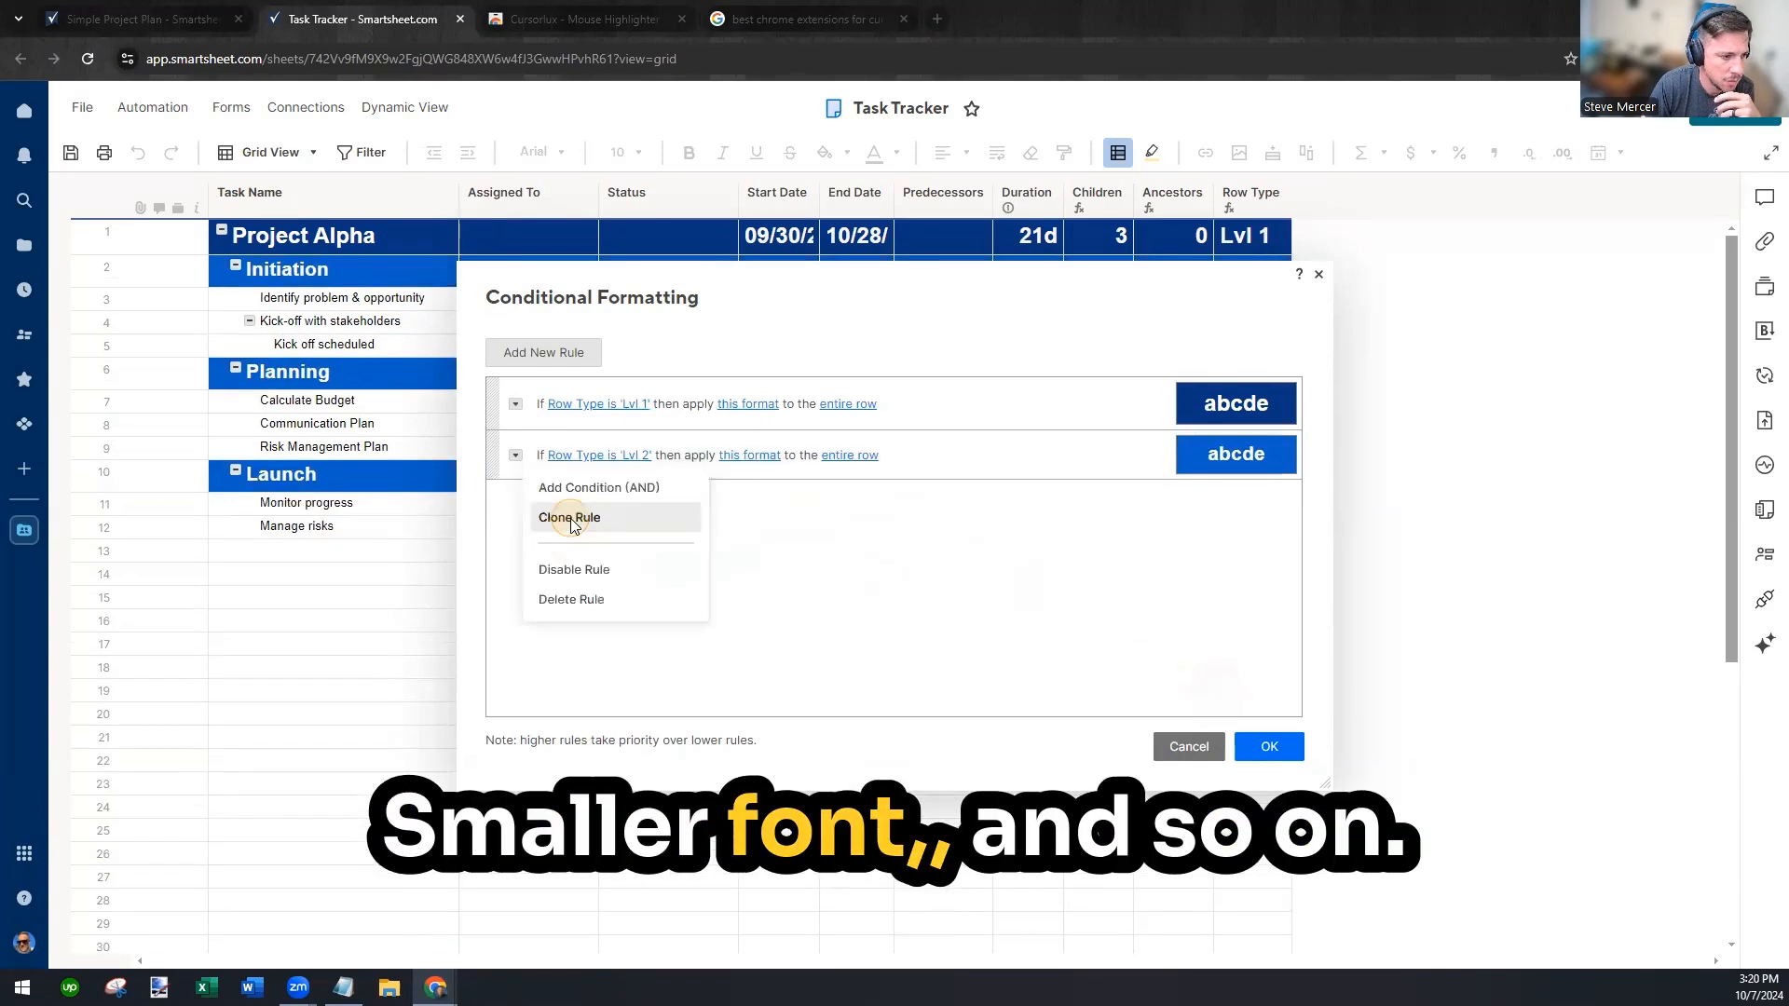
left_click(568, 515)
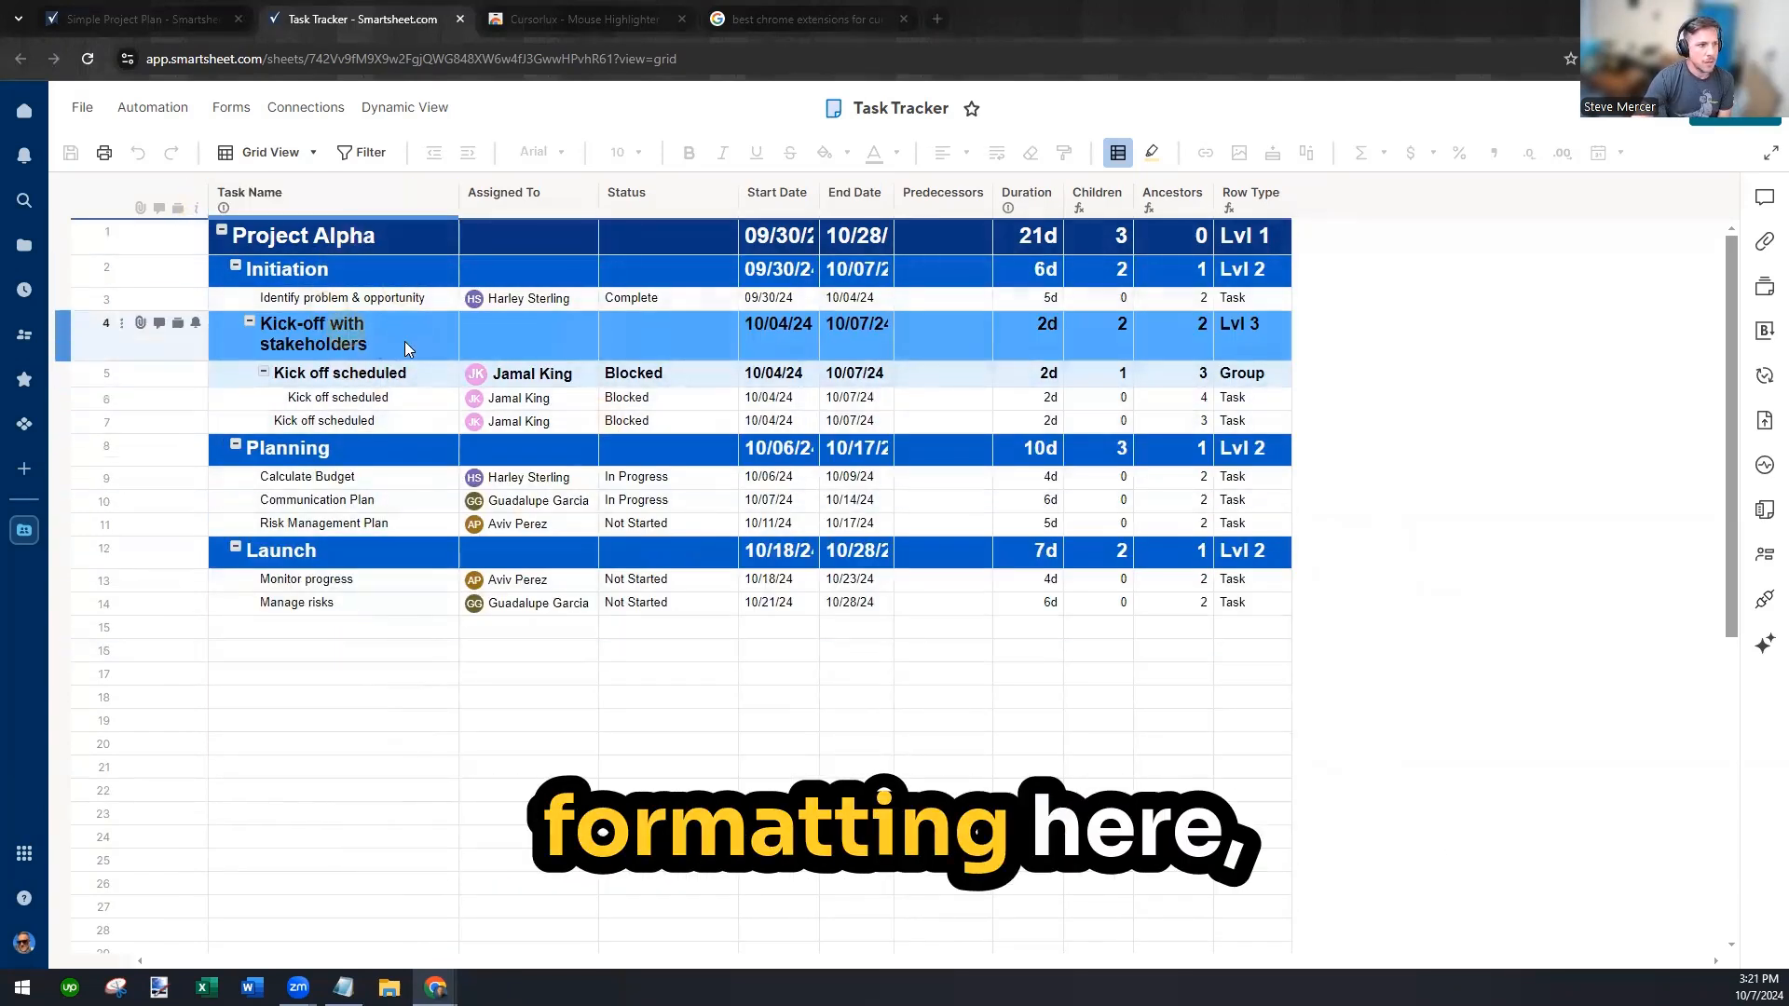
left_click(448, 196)
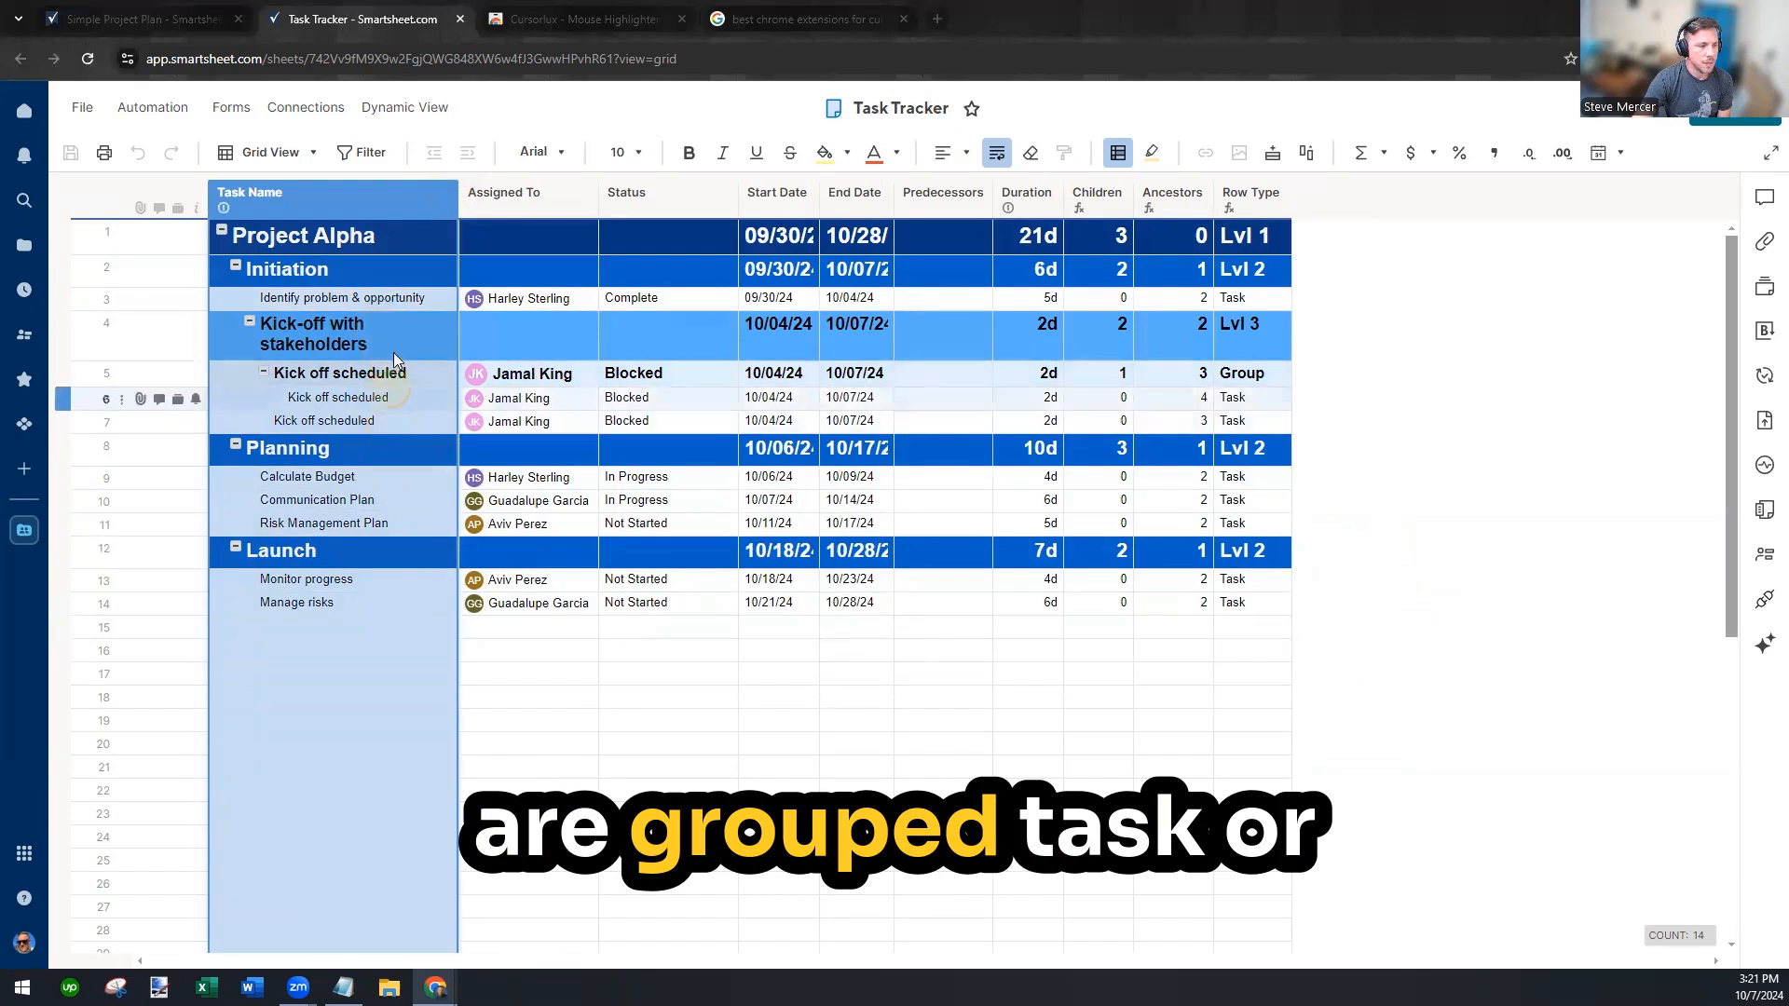
left_click(936, 651)
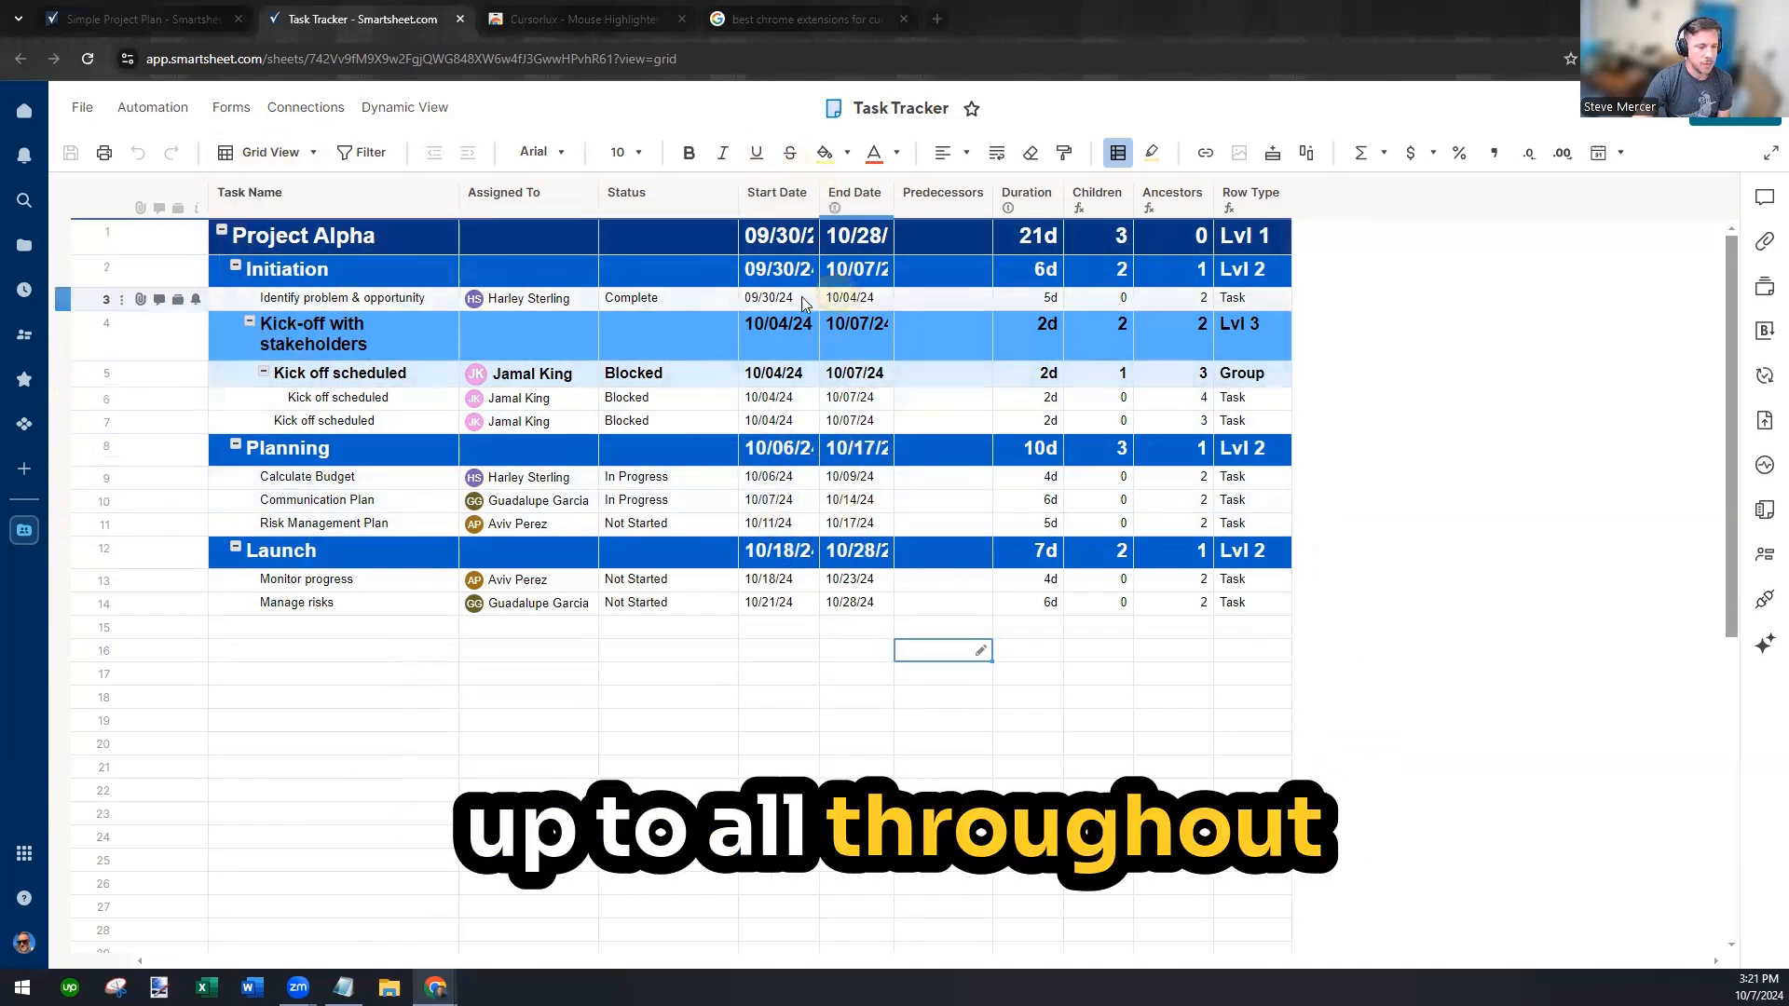
Indent the "Risk Management Plan" and "Communication Plan" rows so both sit under "Calculate Budget"
left_click(359, 523)
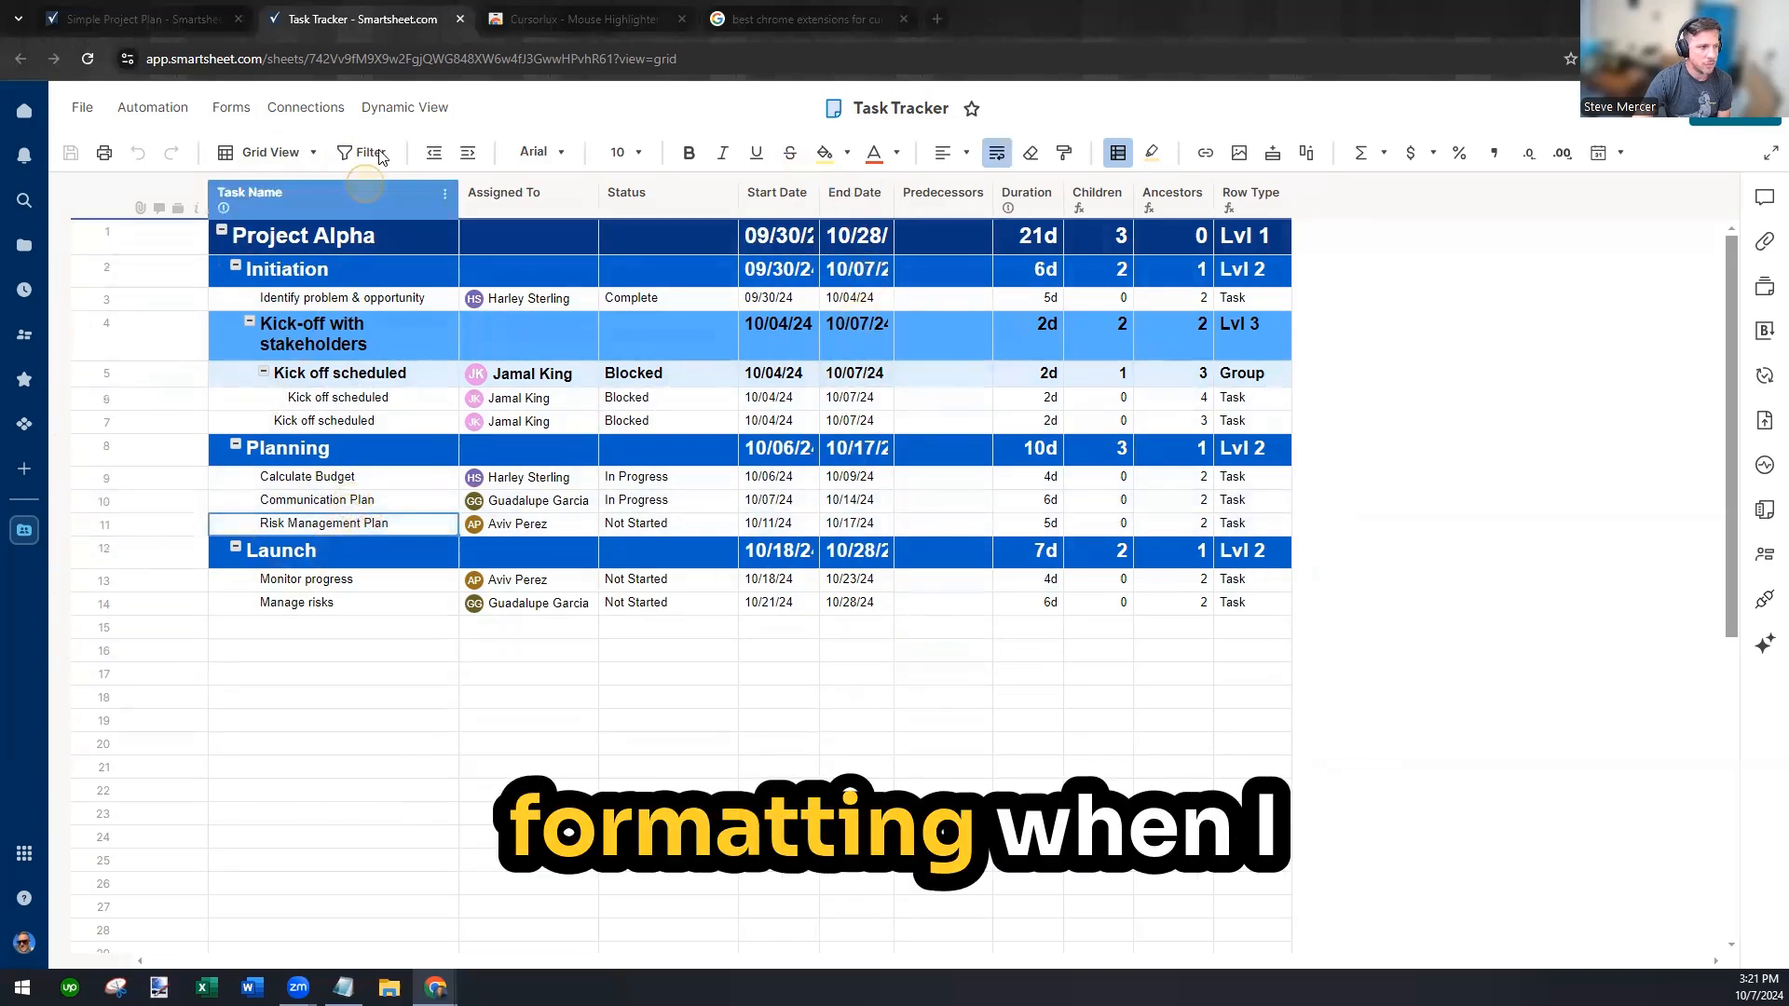
left_click(467, 152)
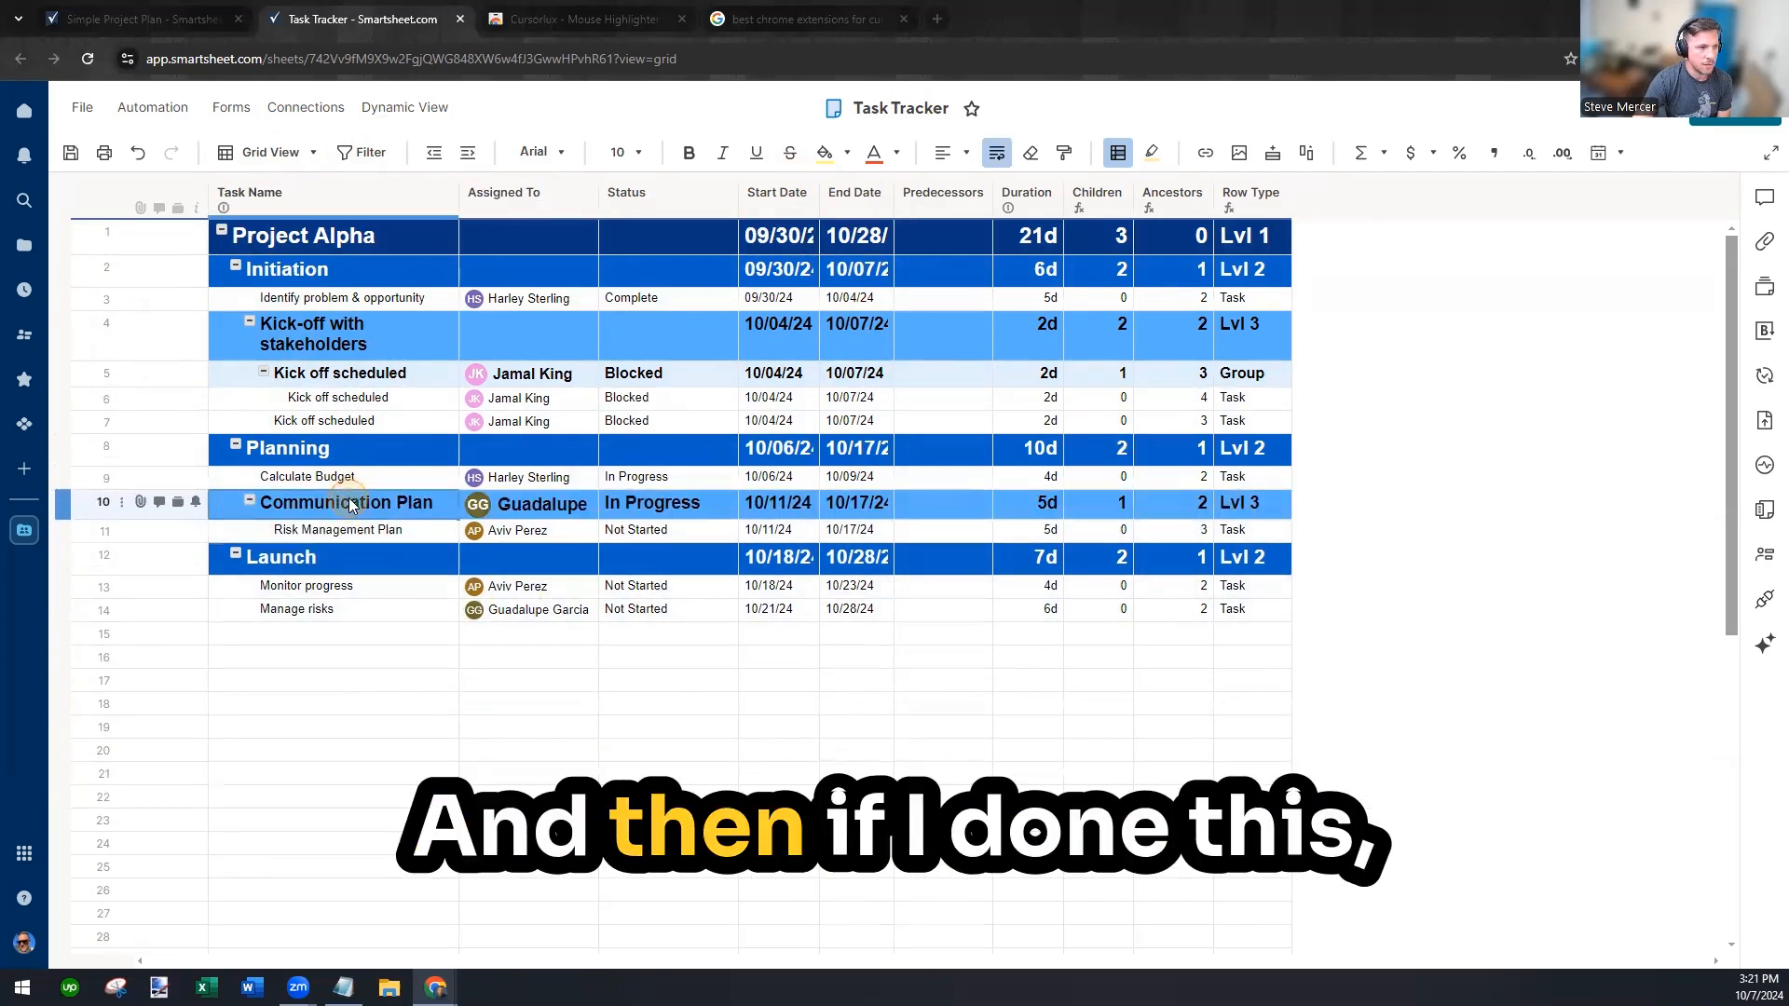
left_click(471, 153)
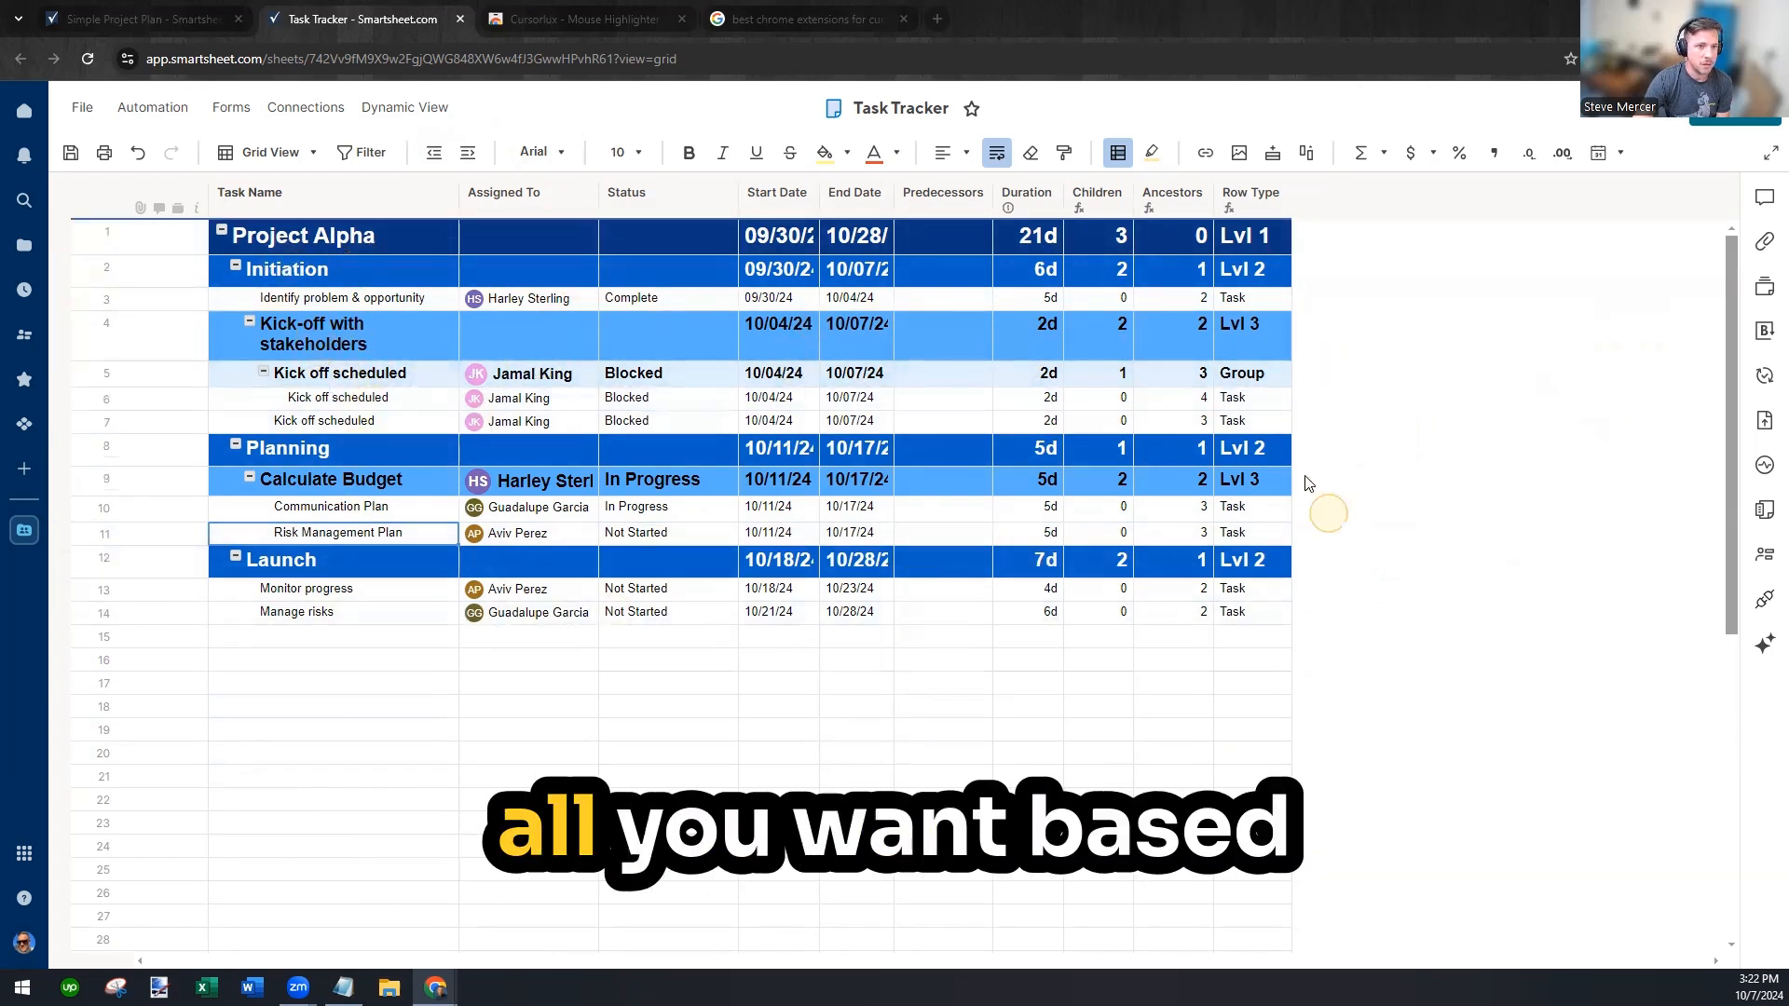
Review the conditional formatting rules for Lvl 1, Lvl 2, Lvl 3 and Group, and return to the grid
left_click(1116, 157)
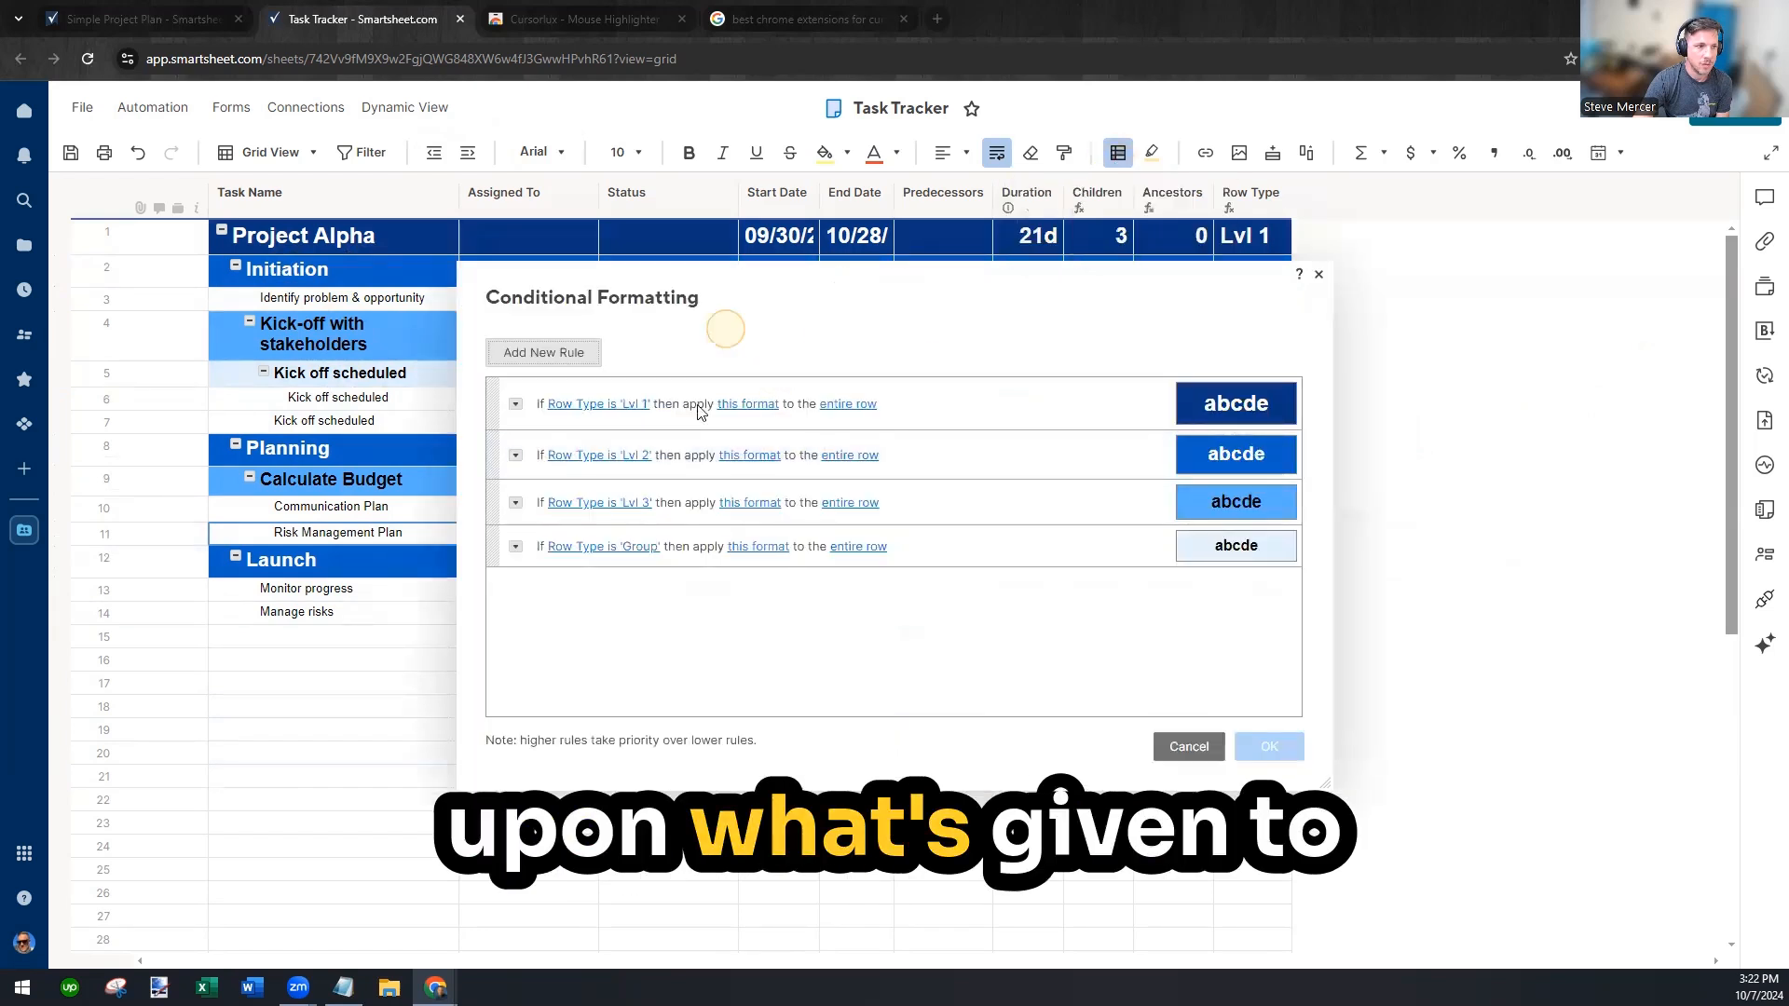
left_click(1318, 274)
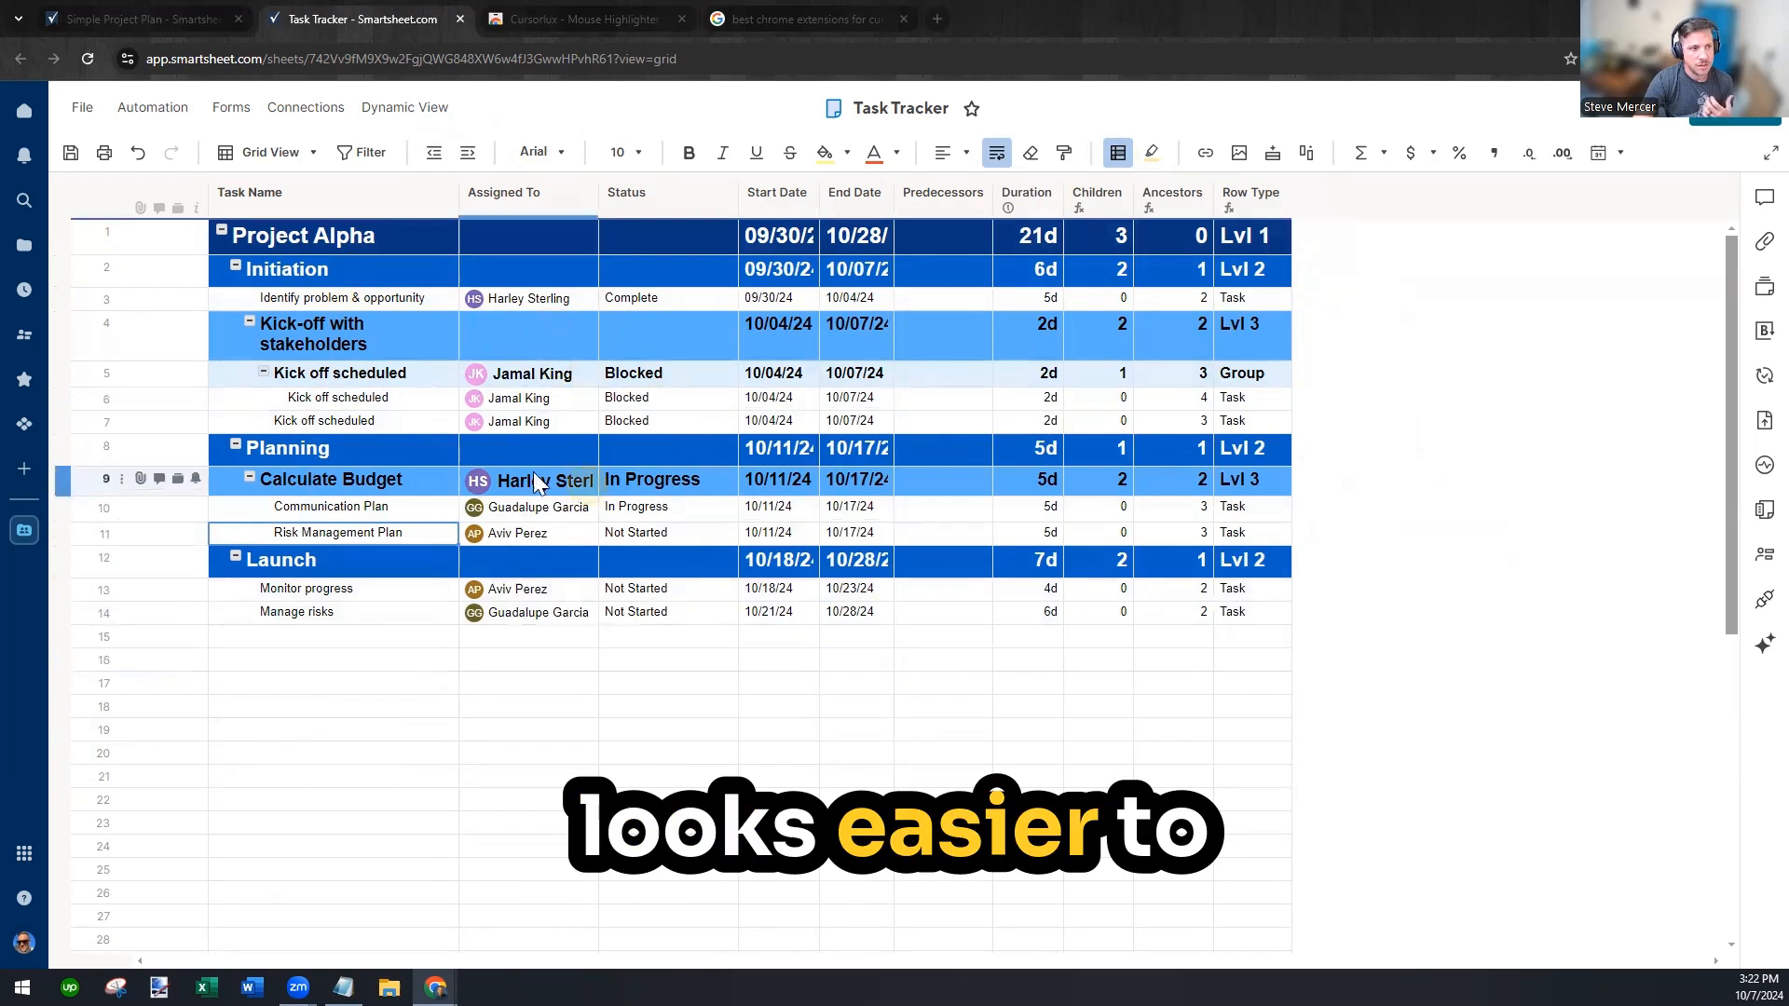
left_click(391, 399)
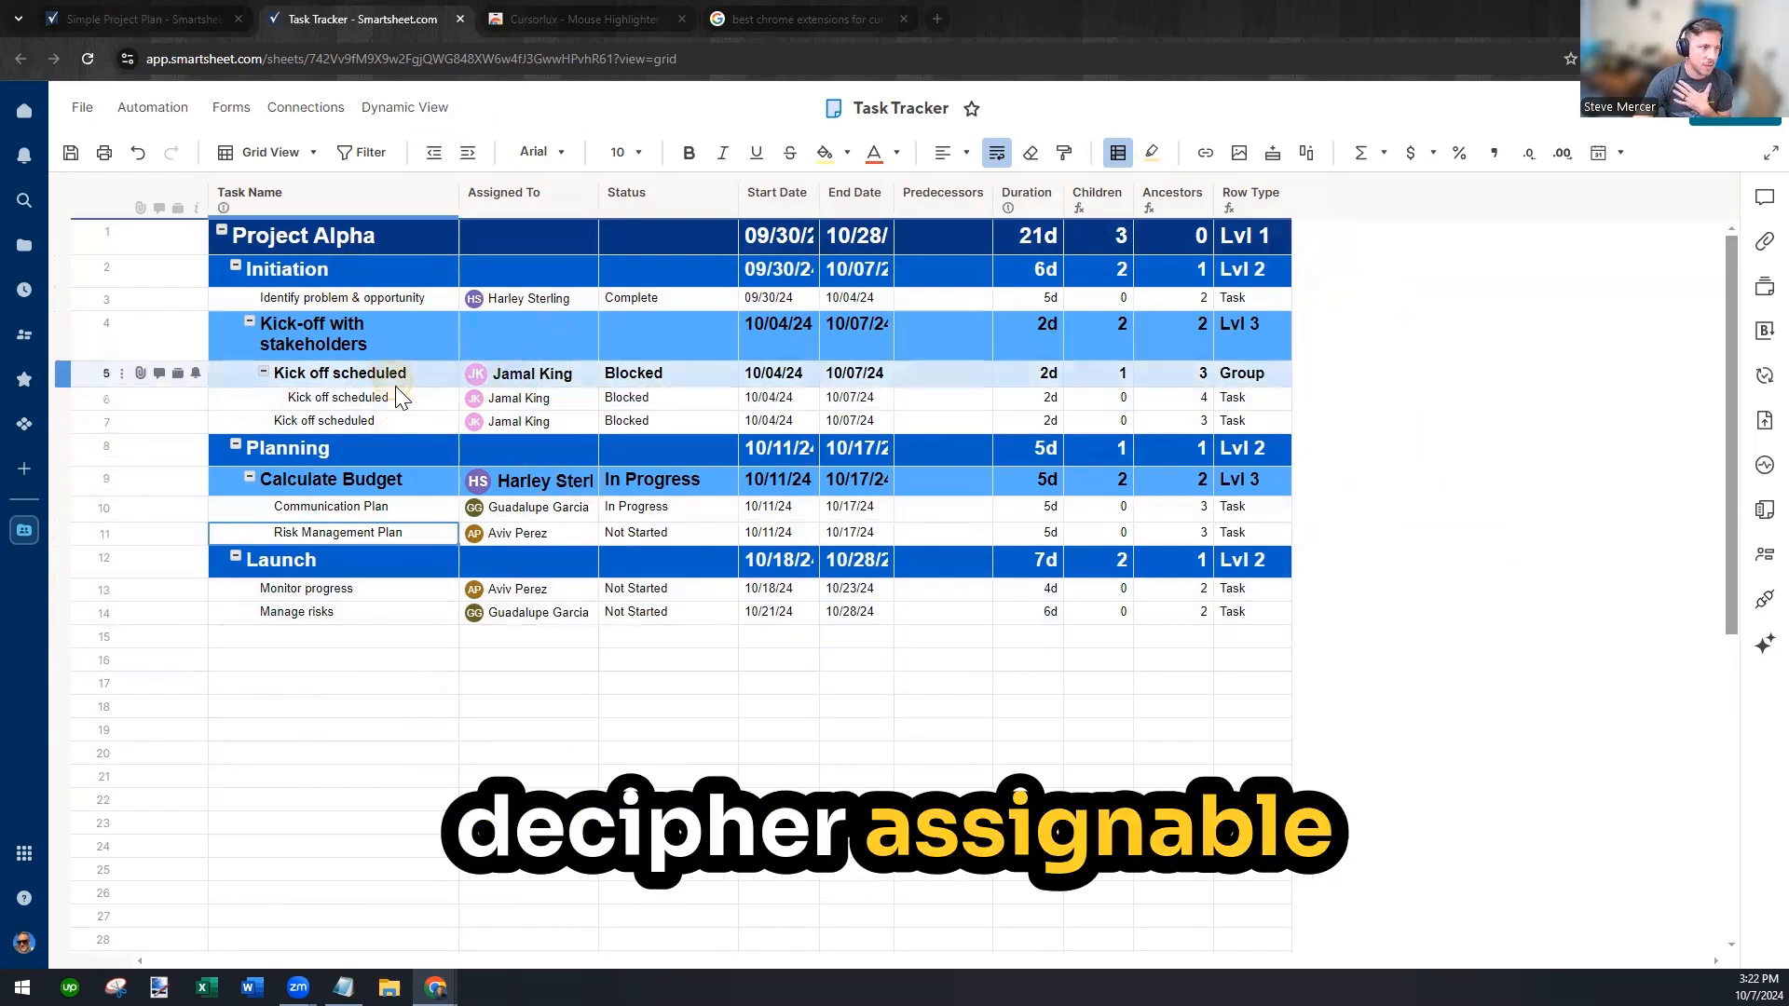